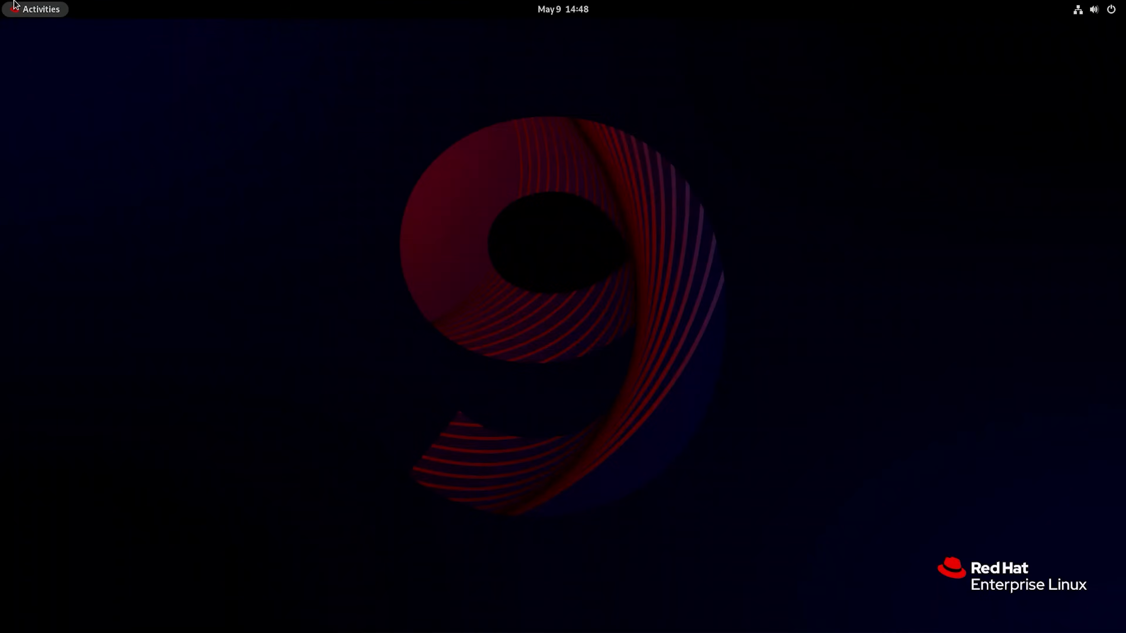
Open the Disks utility and bring up the format settings for the Btrfs partition on the 31 GB USB drive
click(22, 7)
click(625, 590)
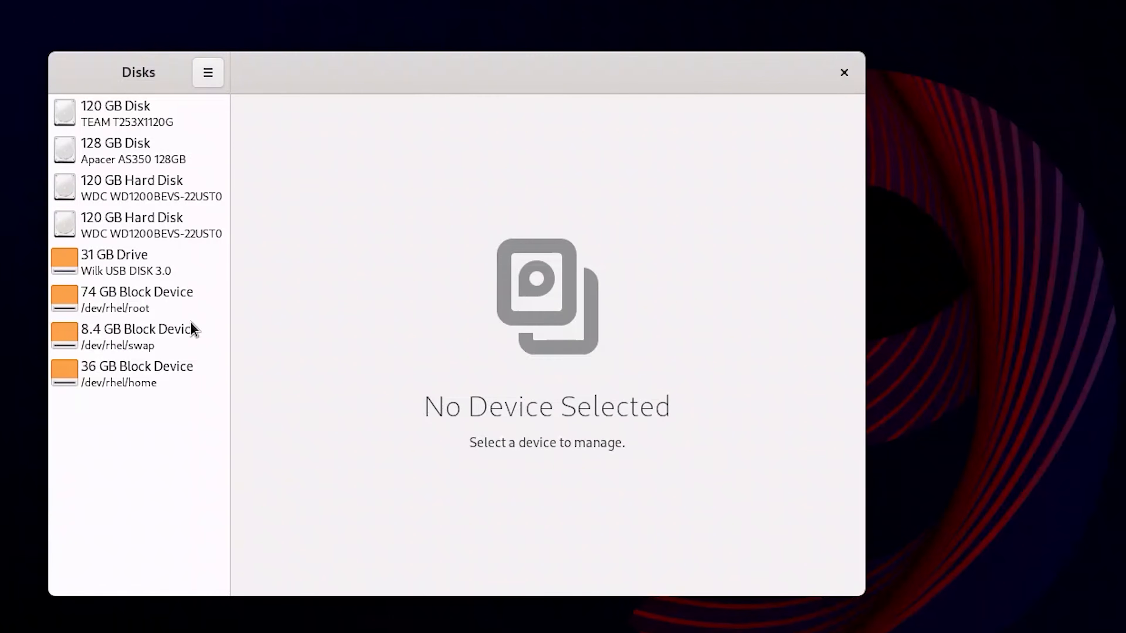
click(160, 266)
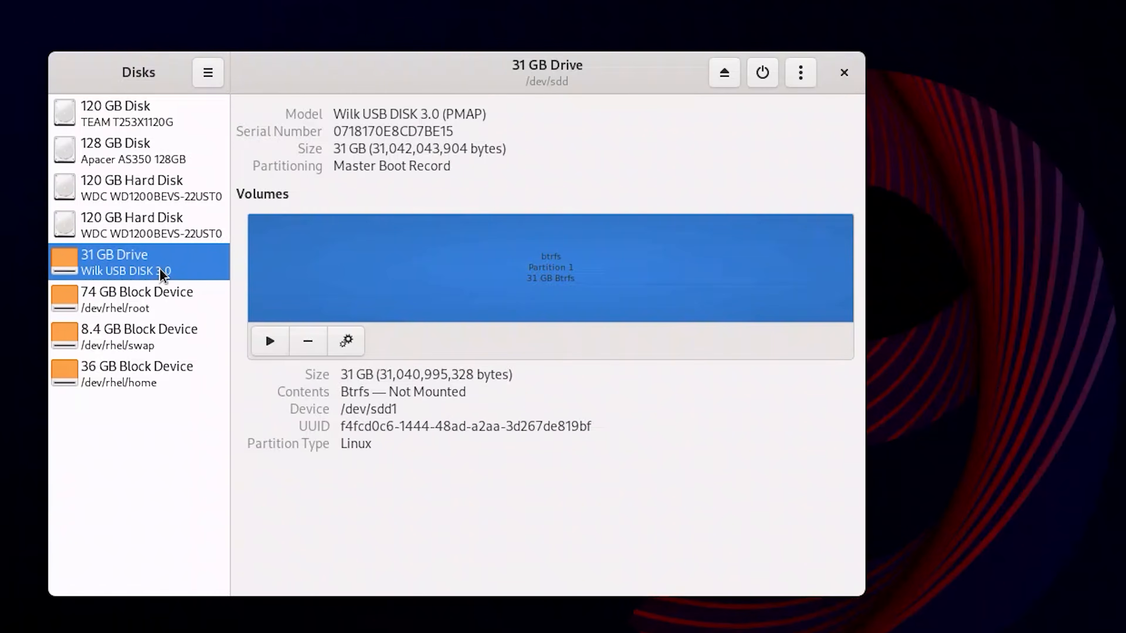
click(349, 354)
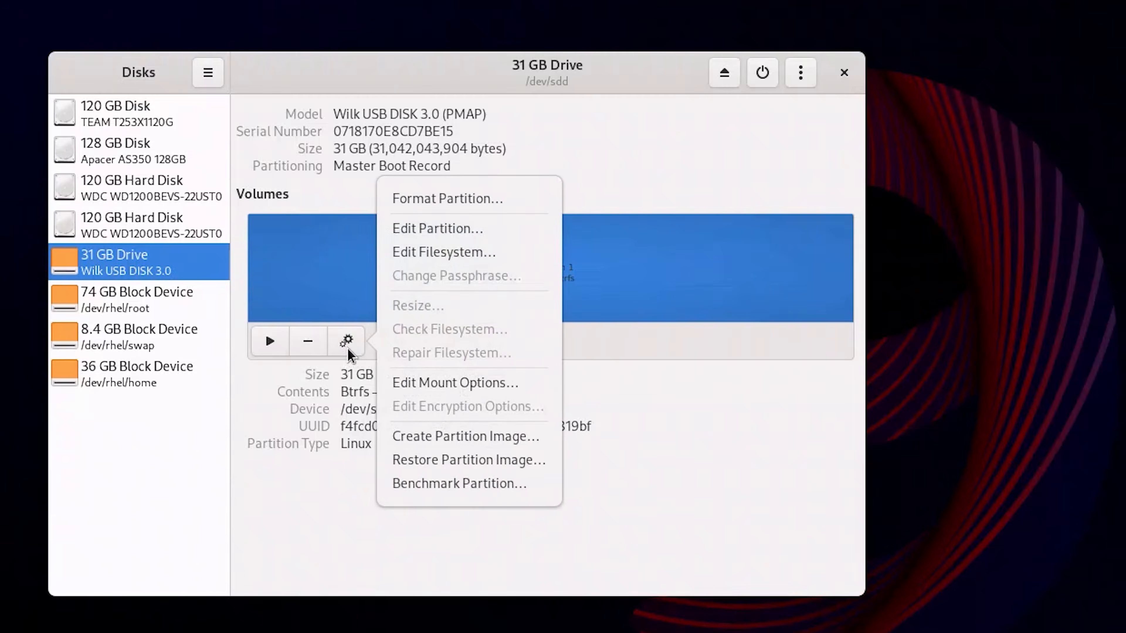
click(477, 205)
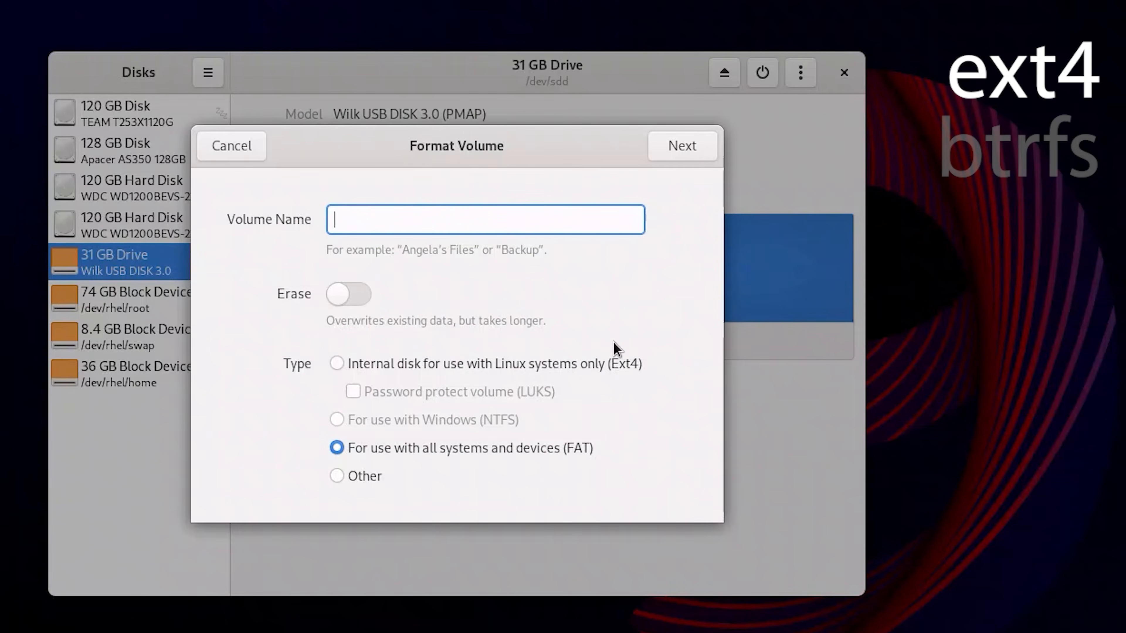
Review the Ext4, FAT and Other format types with their custom filesystem choices for the USB partition, and cancel without formatting
click(572, 364)
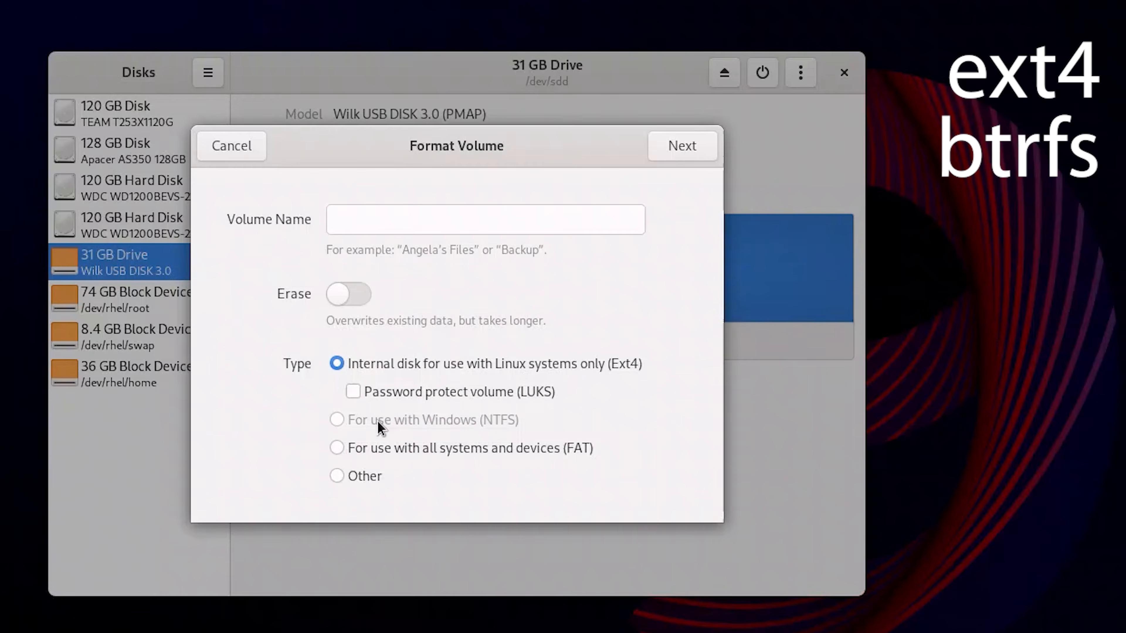
click(416, 447)
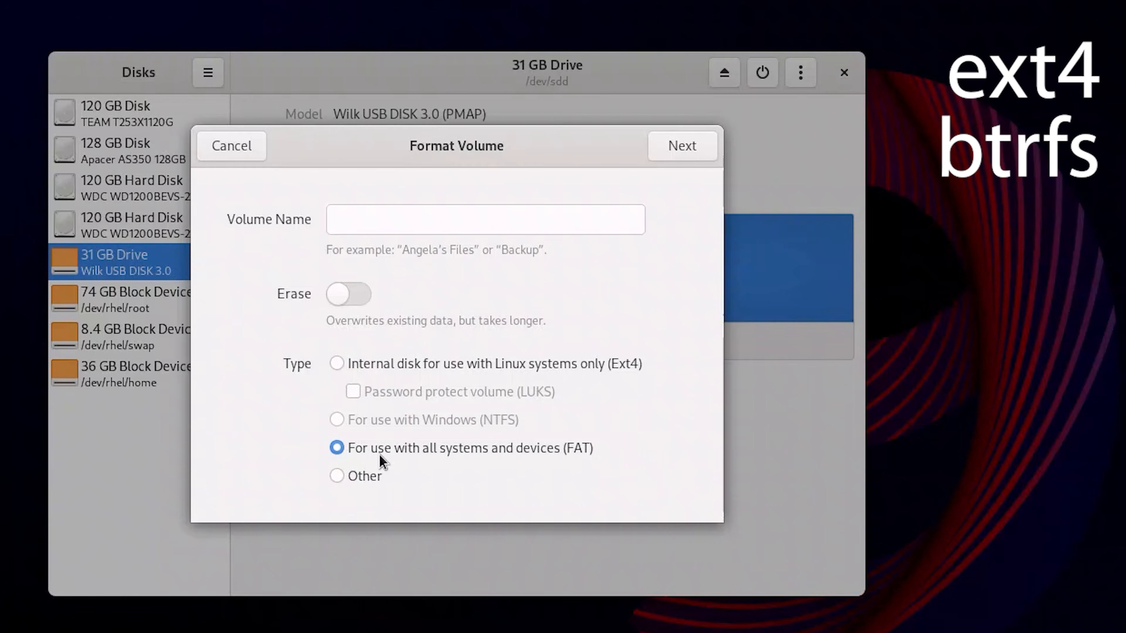
click(337, 476)
click(678, 151)
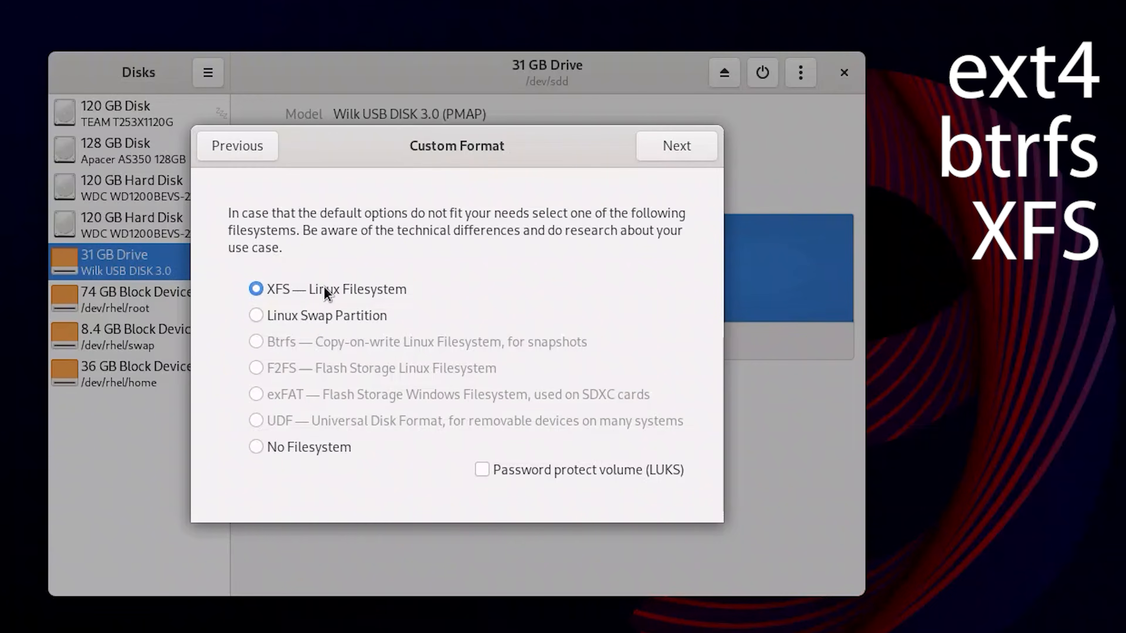
click(303, 313)
click(239, 146)
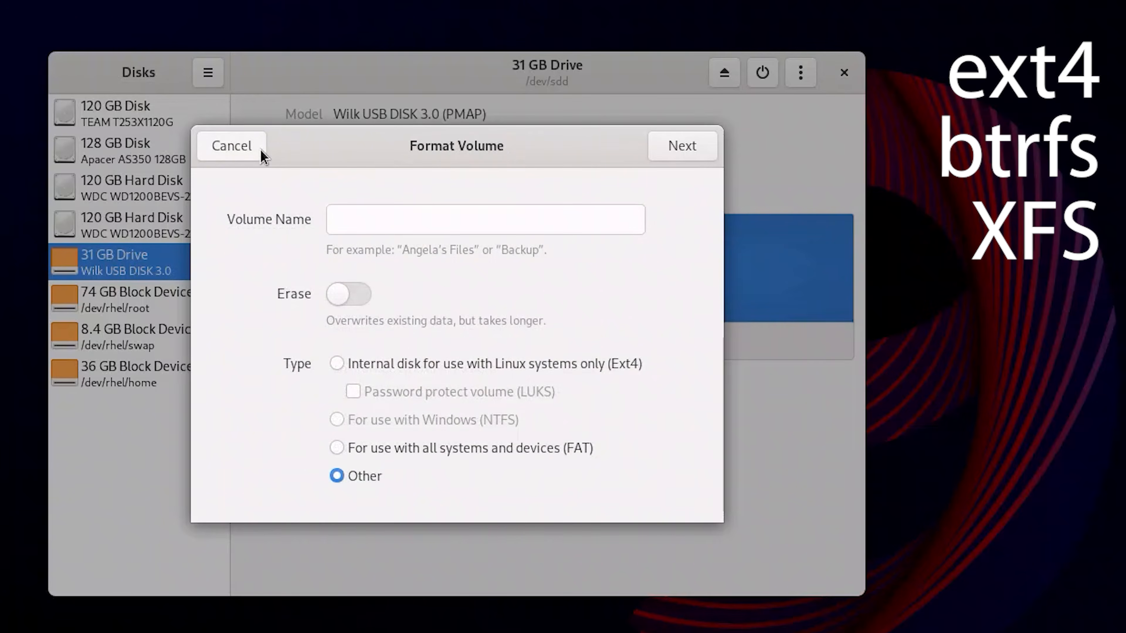
click(248, 149)
Examine the standard and custom format options for the 120 GB APFS partition on /dev/sde, leaving the custom options without formatting
click(161, 227)
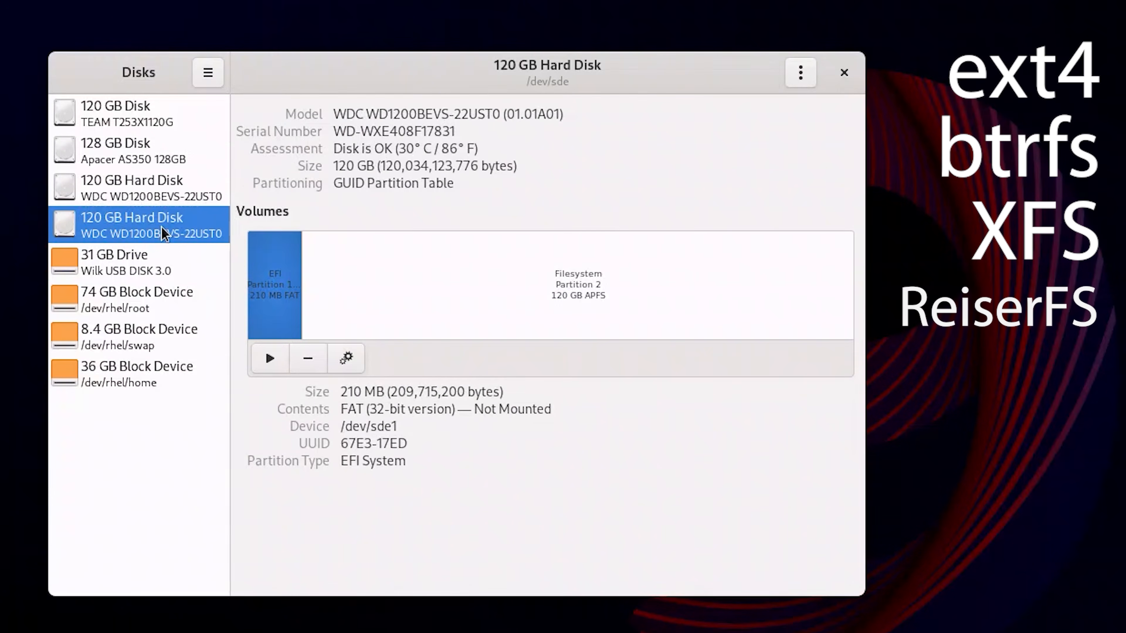
click(392, 261)
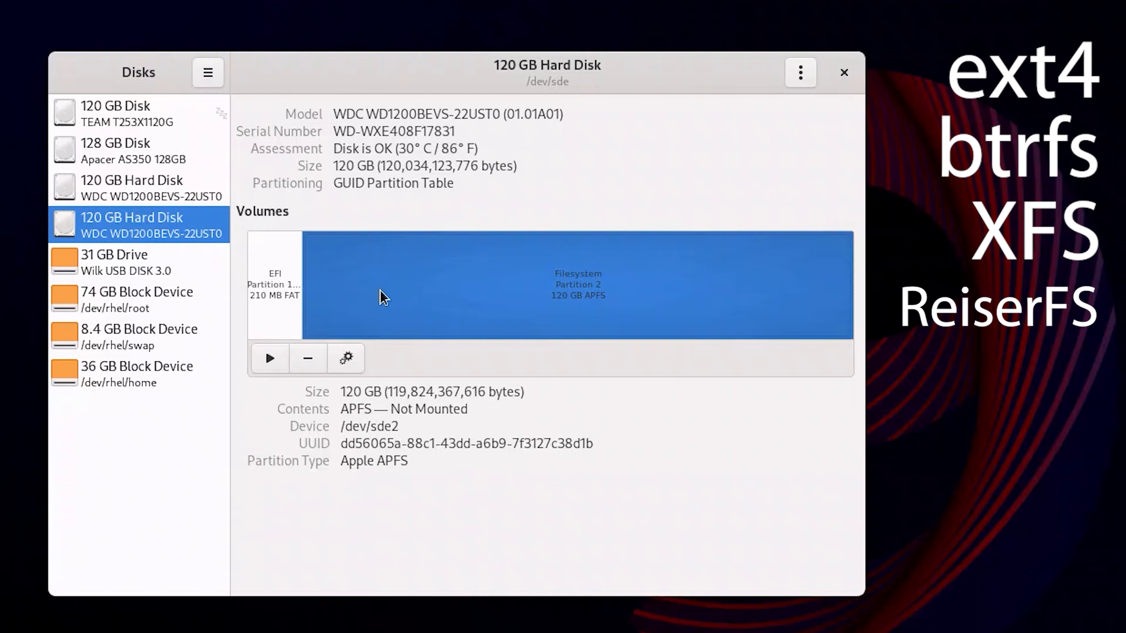
click(352, 361)
click(457, 216)
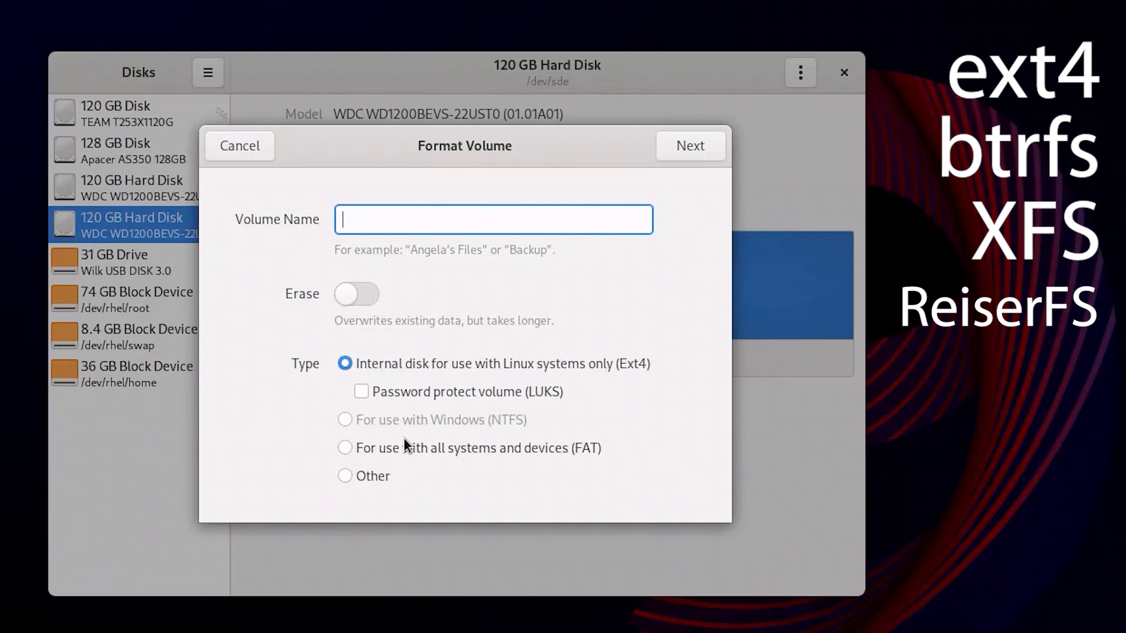
click(379, 479)
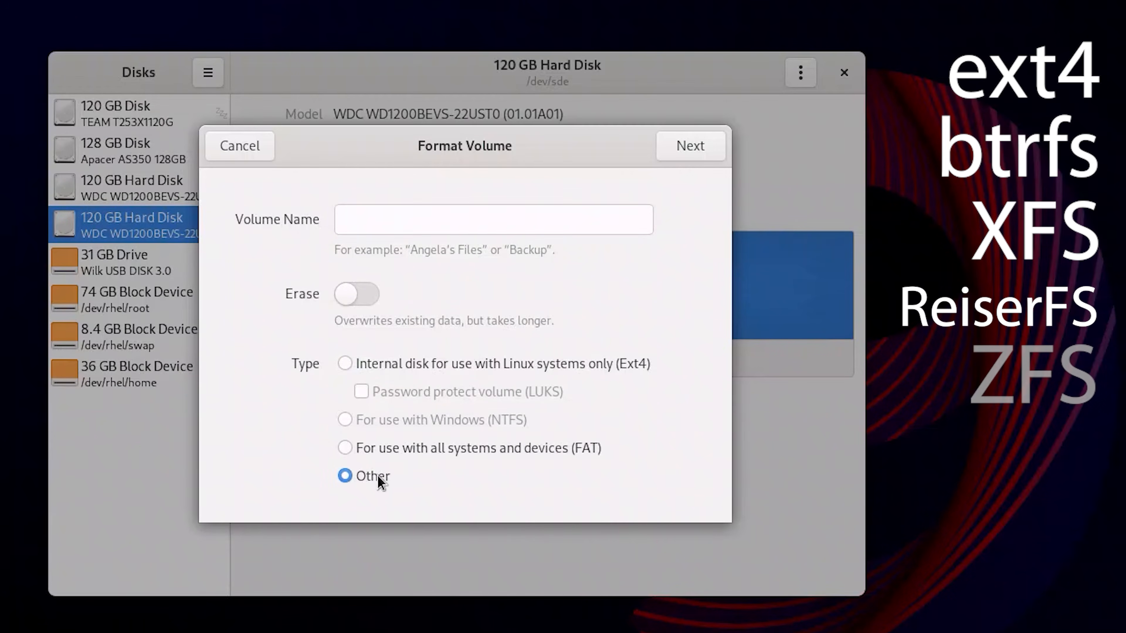
click(689, 154)
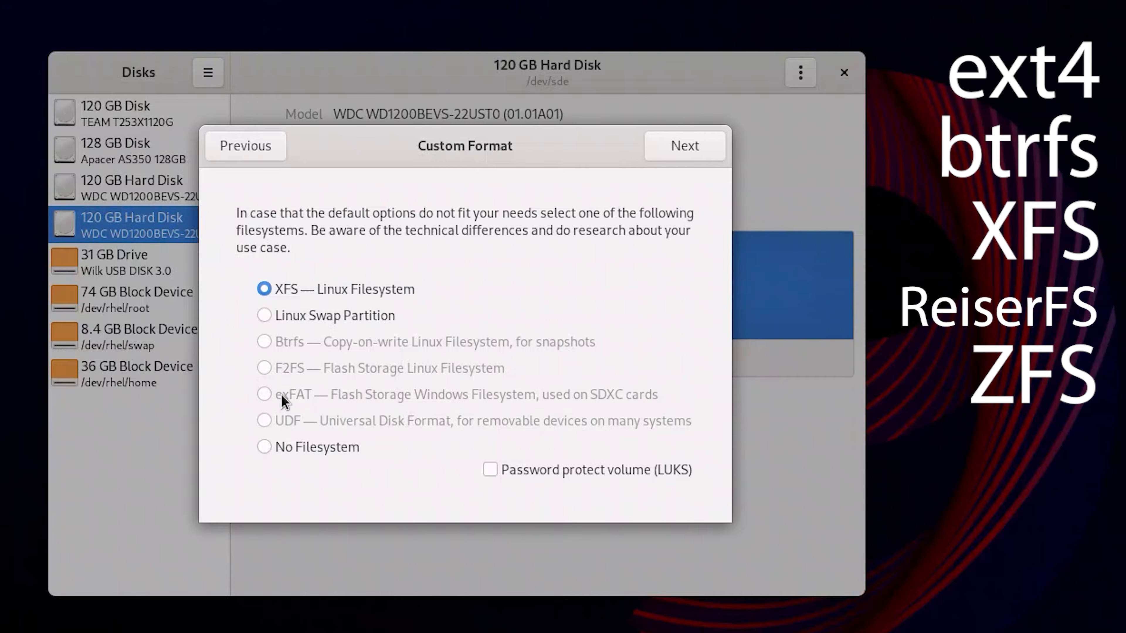
click(310, 447)
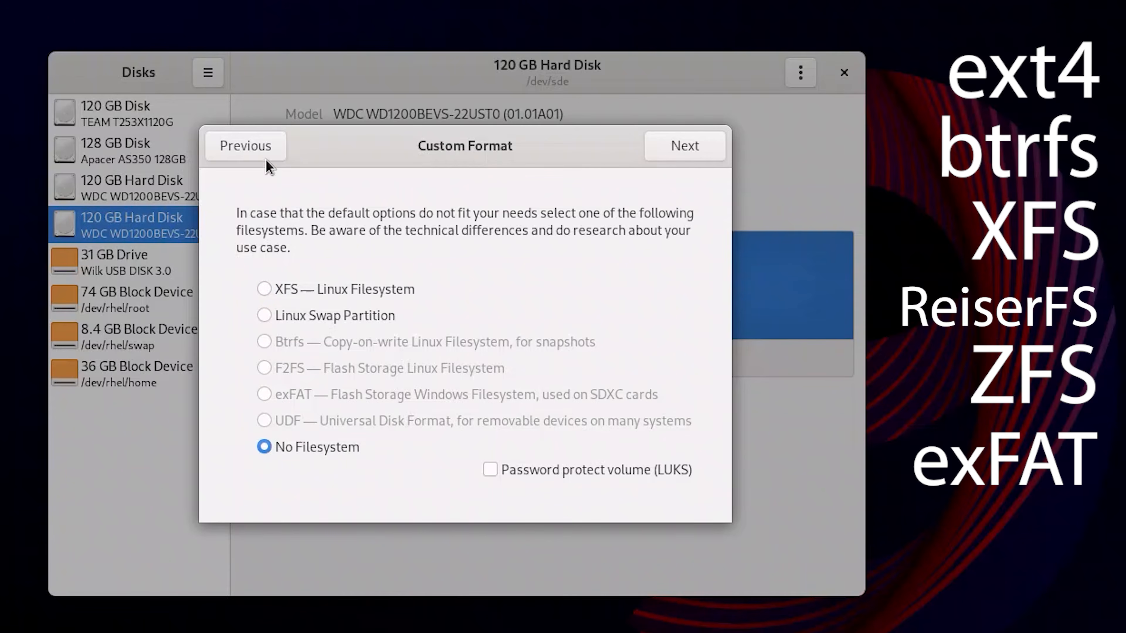
click(246, 146)
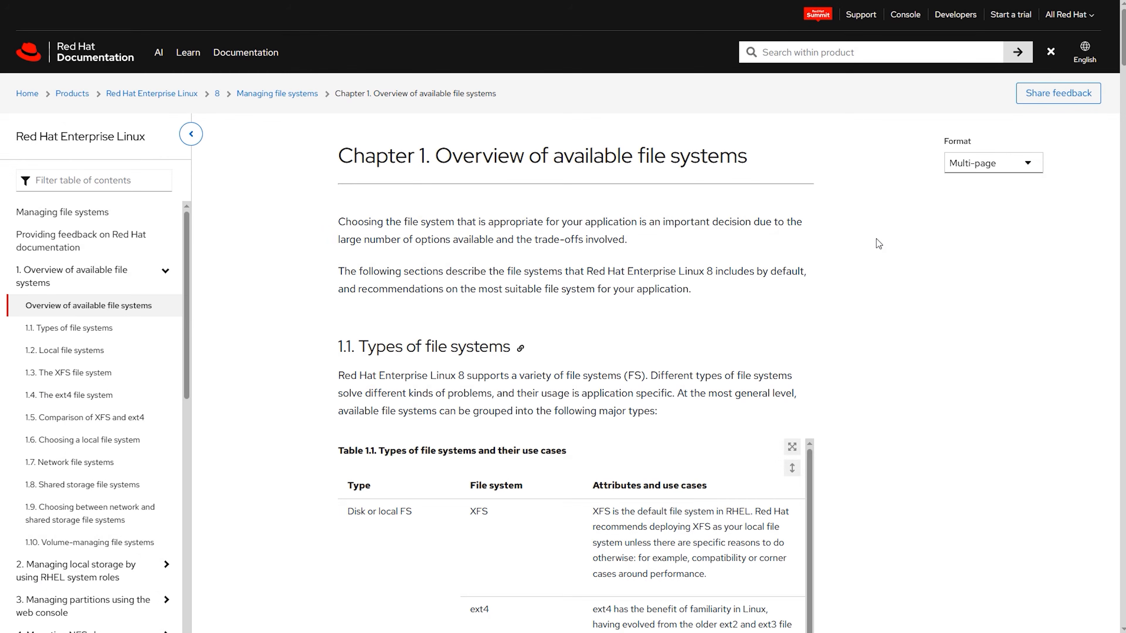
Switch to the Red Hat documentation and read the table of file system types and their use cases in section 1.1
scroll(876, 239, down, 3)
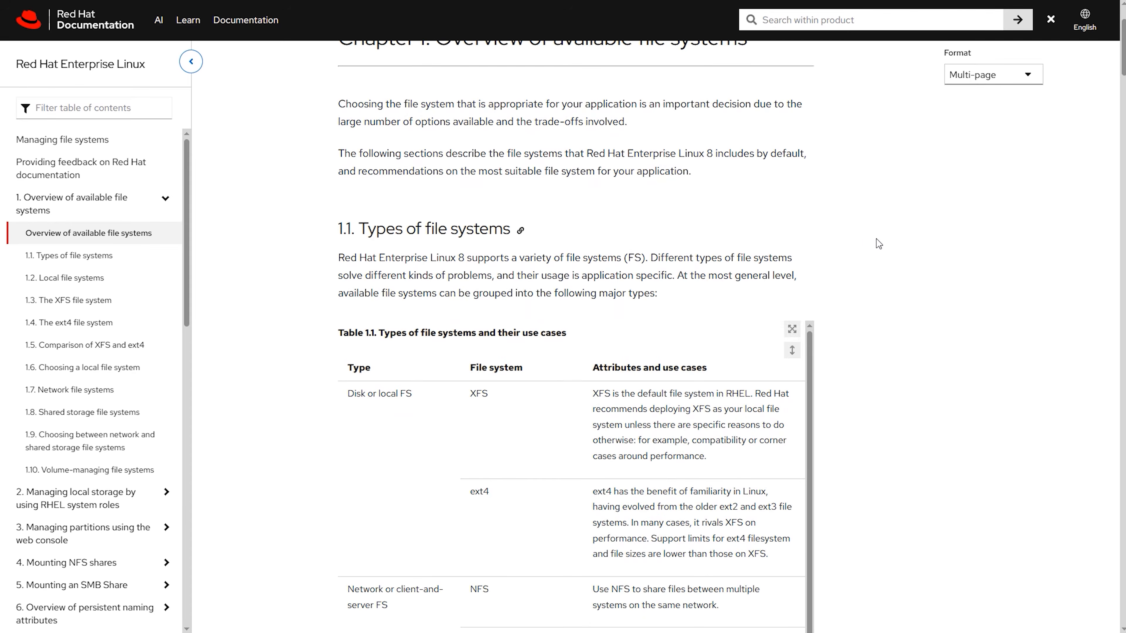
scroll(875, 239, down, 3)
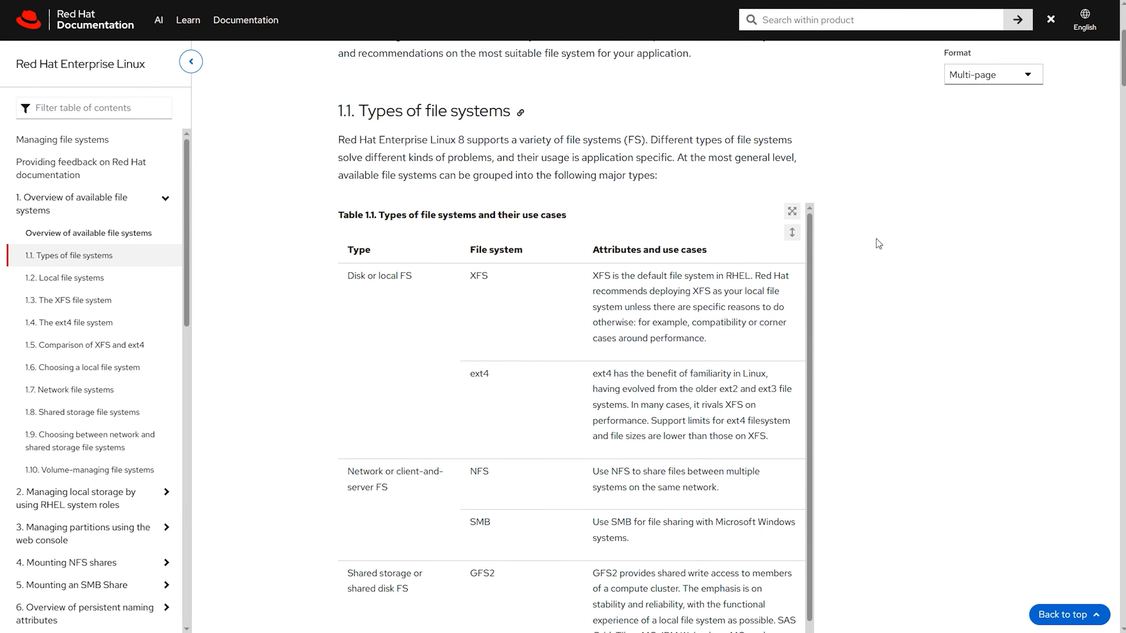
scroll(876, 239, down, 1)
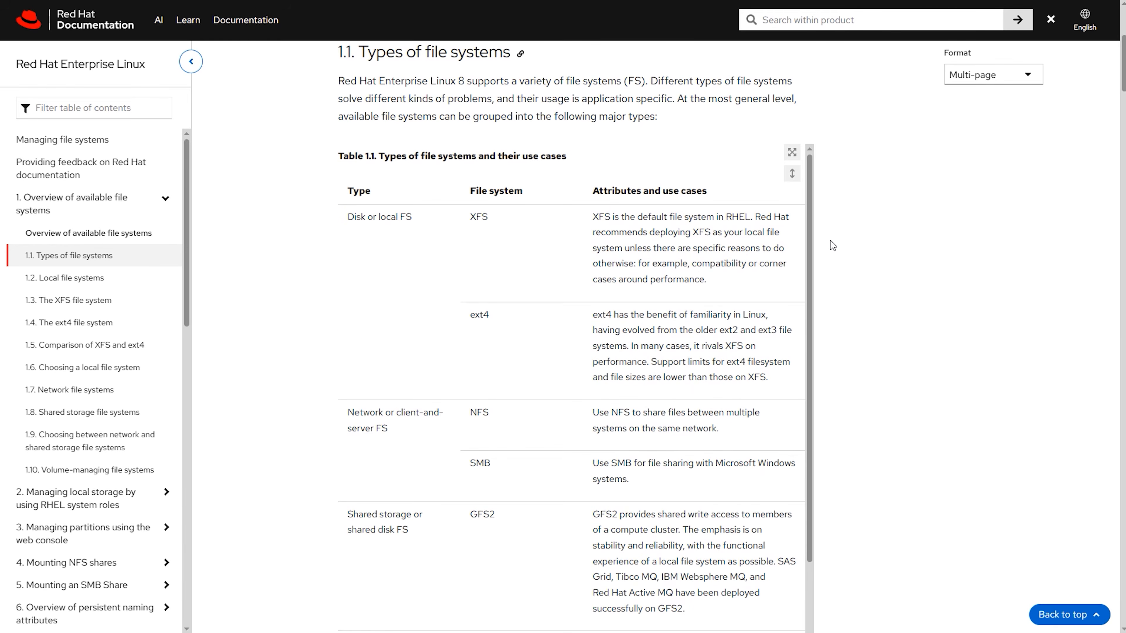
scroll(764, 258, down, 2)
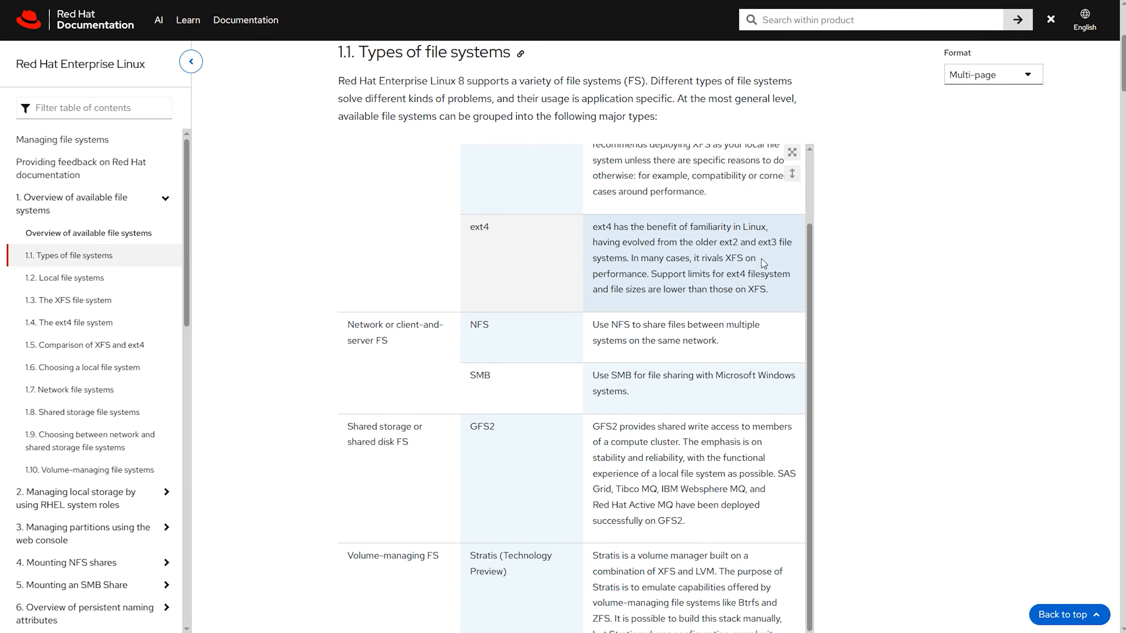
scroll(761, 259, down, 1)
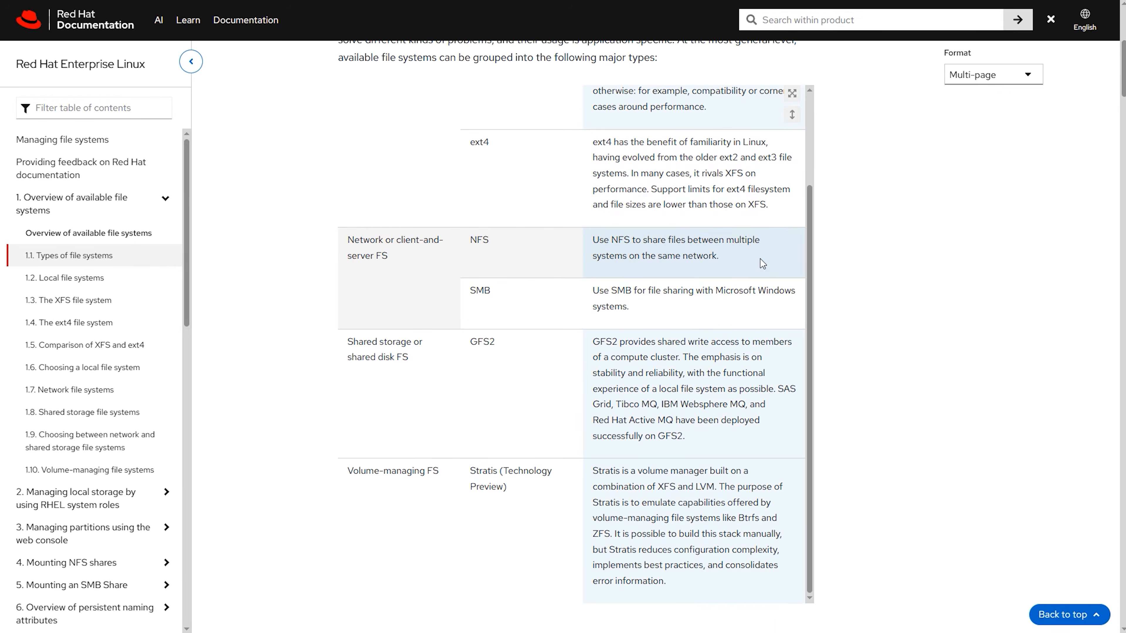
scroll(785, 286, up, 2)
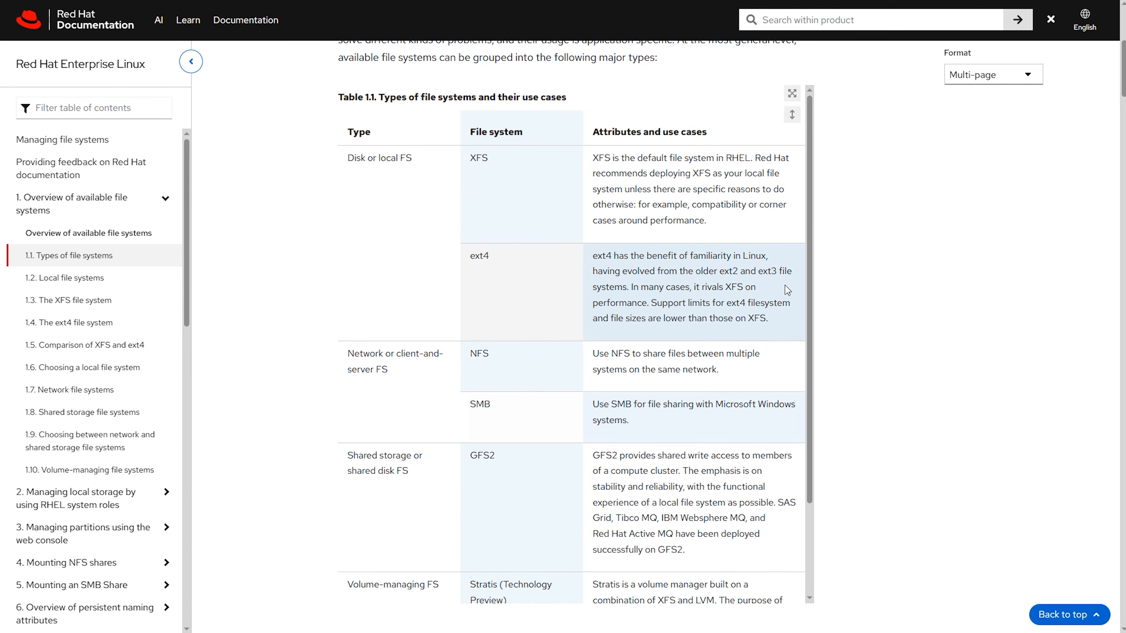
scroll(868, 296, up, 4)
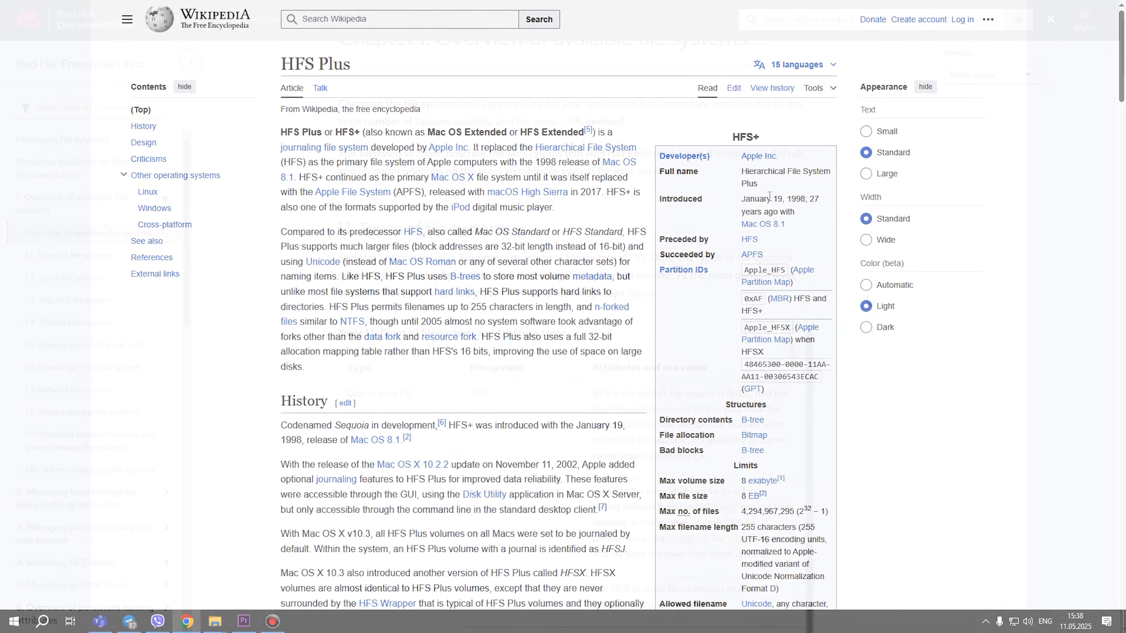
Read the Linux section of Wikipedia's HFS Plus article, highlighting the paragraphs on forced write mounting and Paragon's kernel drivers
click(151, 193)
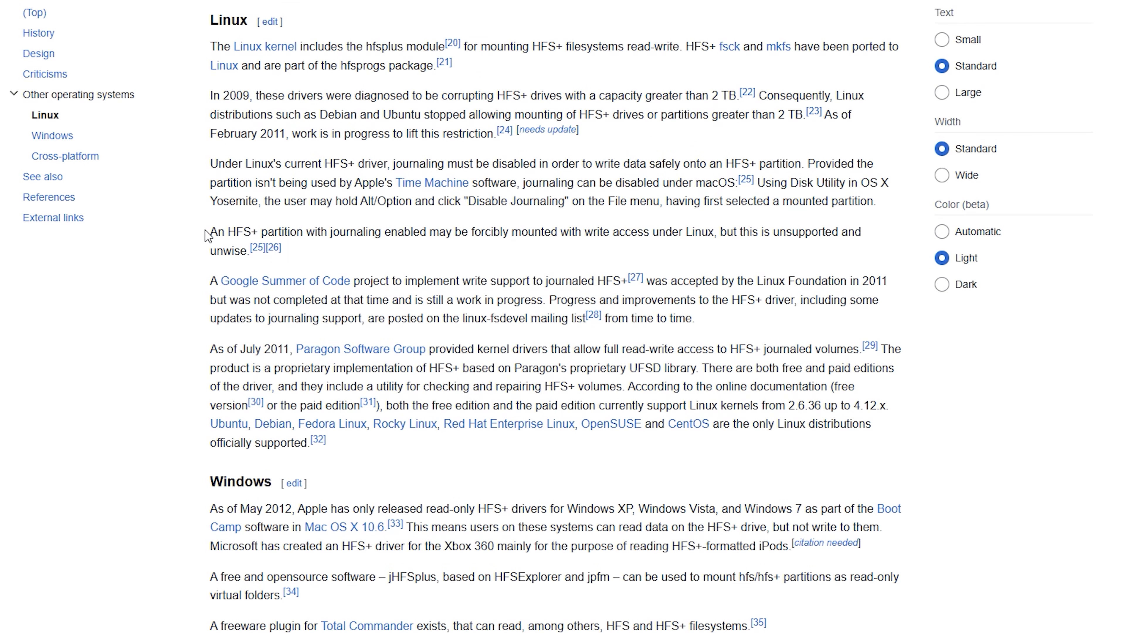
drag(205, 234, 292, 253)
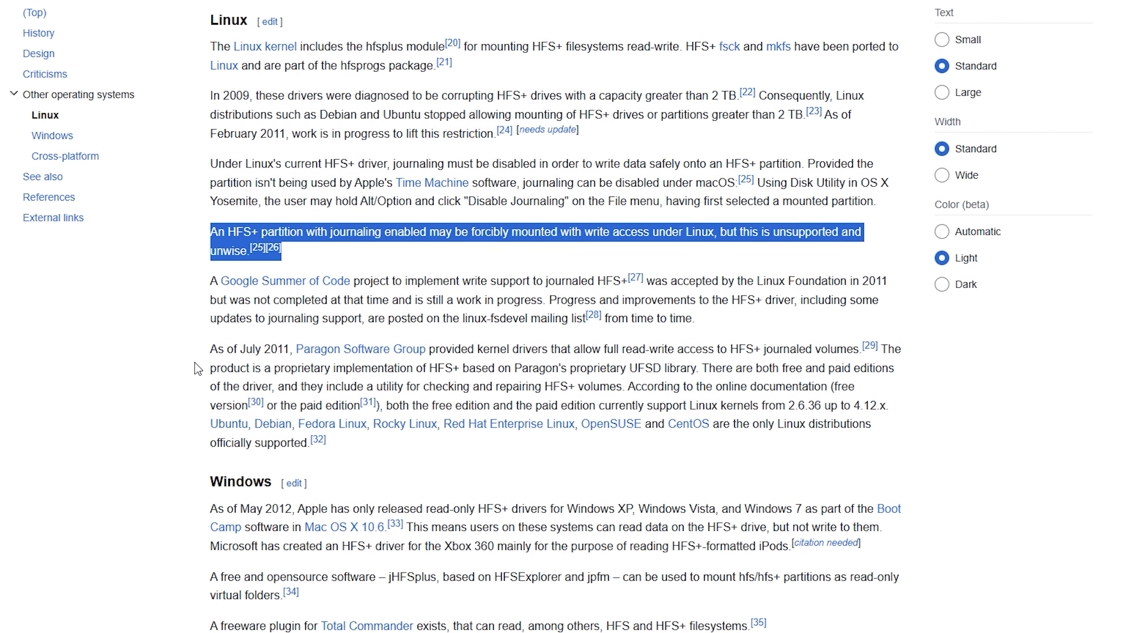
drag(200, 349, 390, 461)
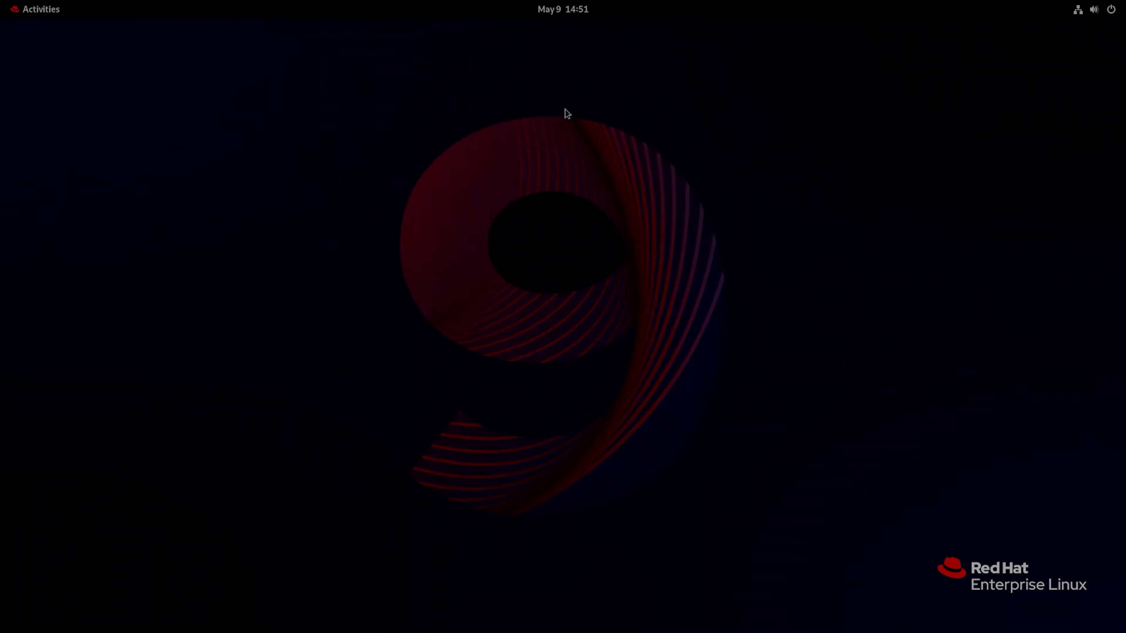
Switch to Disks and try to mount the NTFS partition of the 120 GB hard disk /dev/sdc, authenticating with the account password
click(20, 13)
click(630, 594)
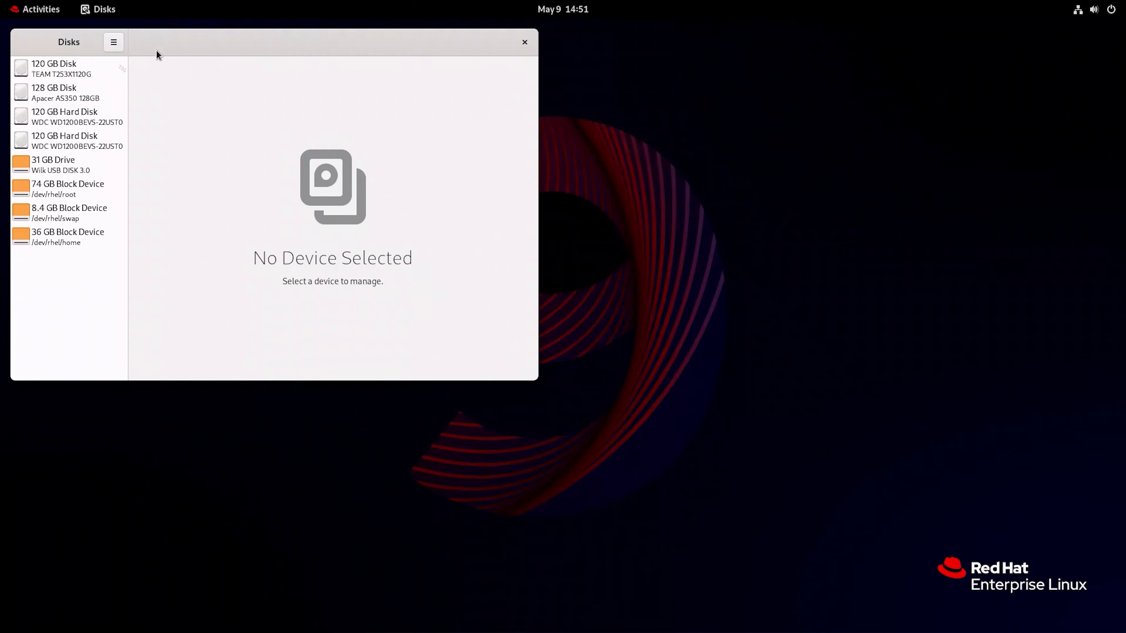
click(74, 121)
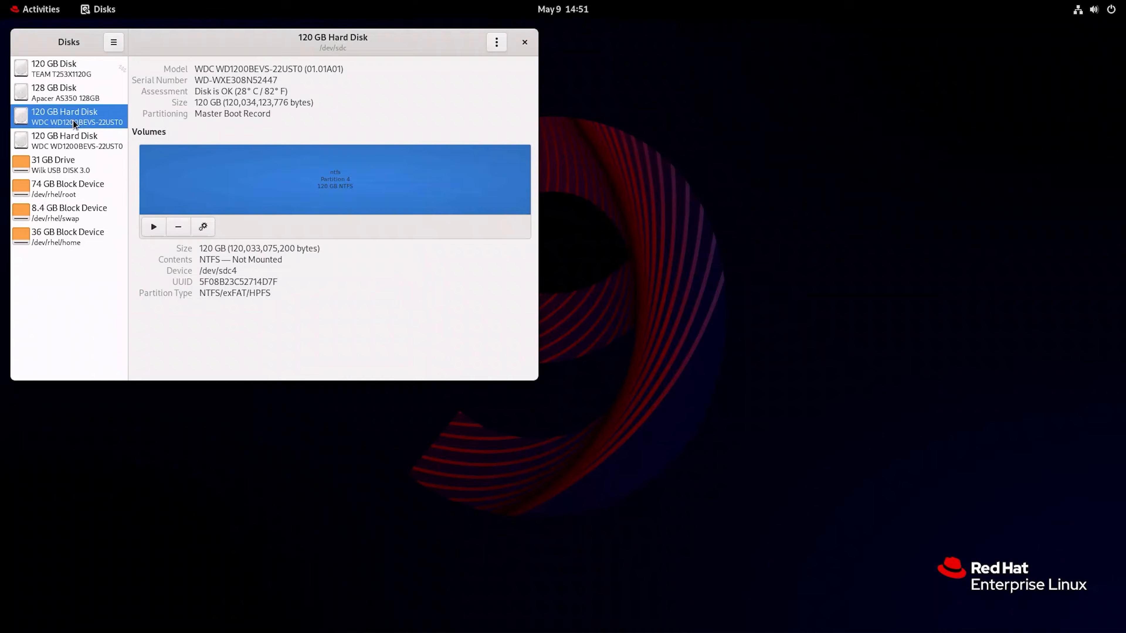
click(153, 227)
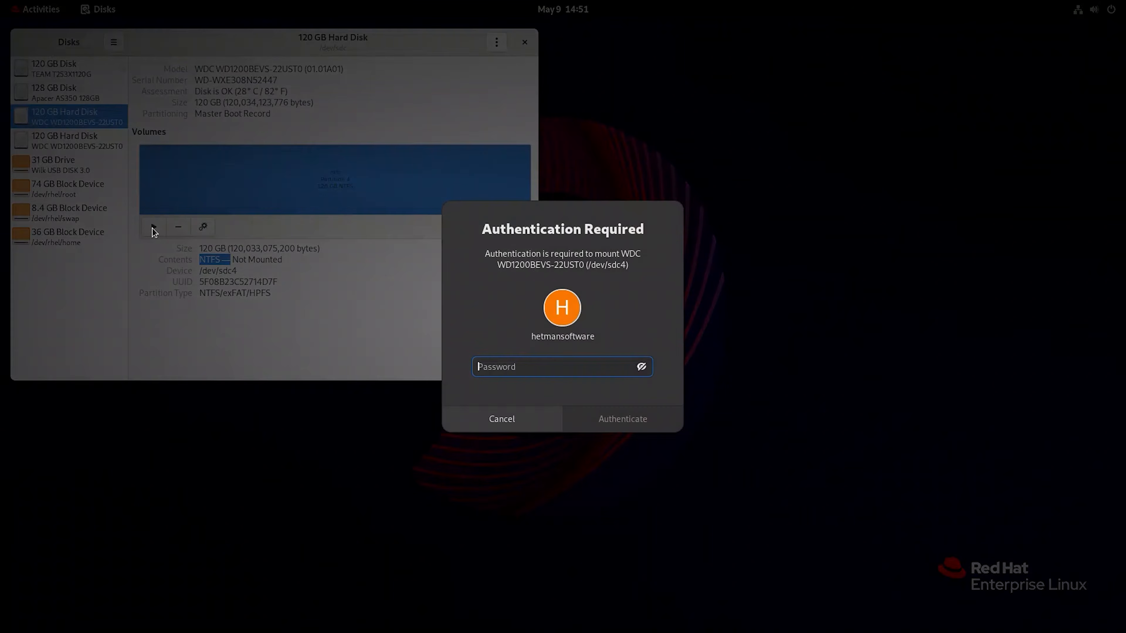
text(••••)
key(Return)
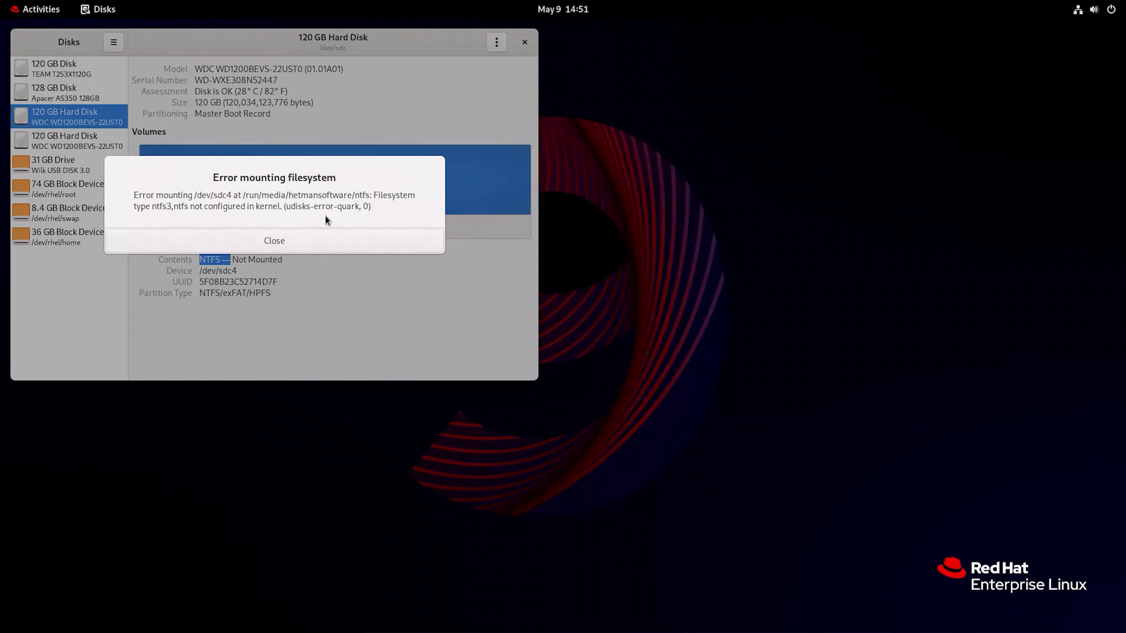
click(327, 240)
Check the available drives in the Files file manager and close its window
click(40, 9)
click(438, 594)
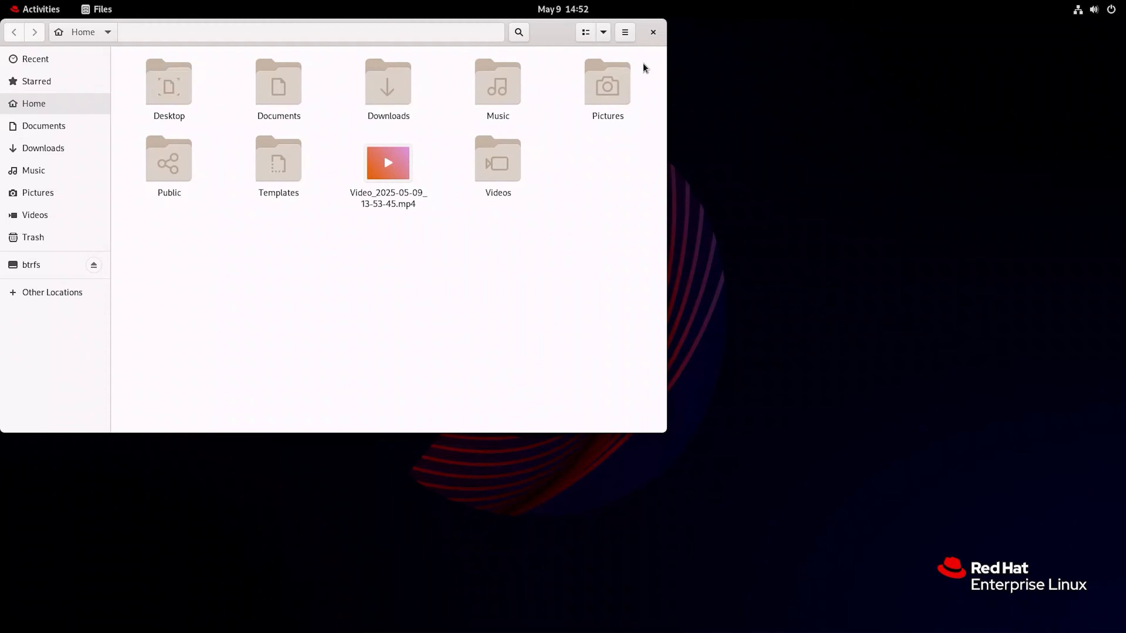
click(653, 33)
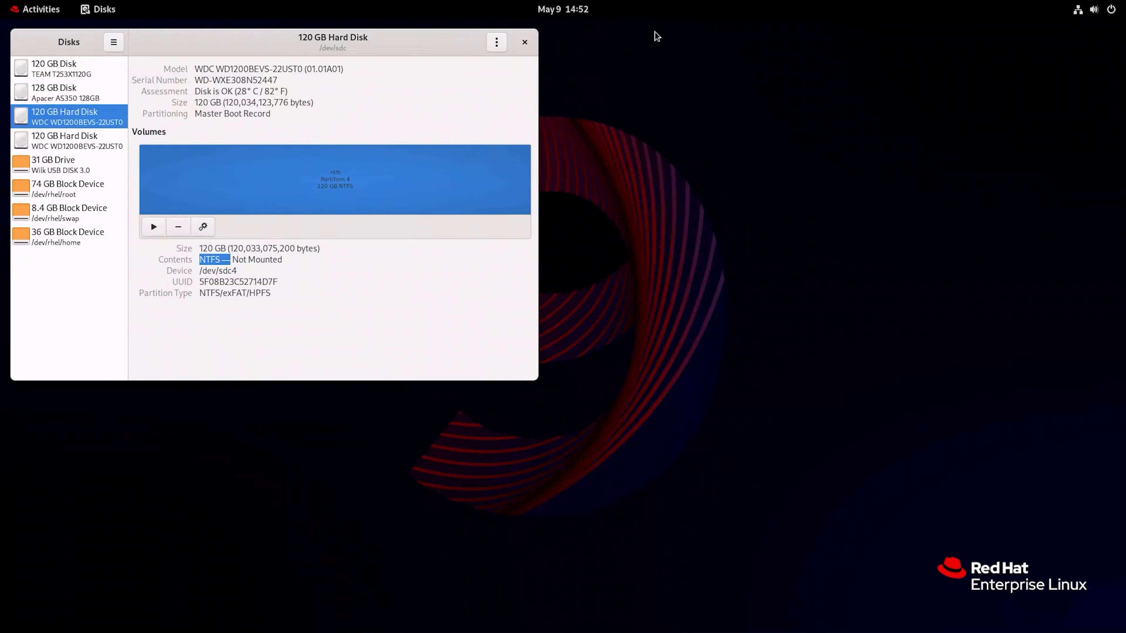
Launch Hetman Partition Recovery with root access by entering the root password, and dismiss the SELinux security alert
click(38, 9)
click(735, 594)
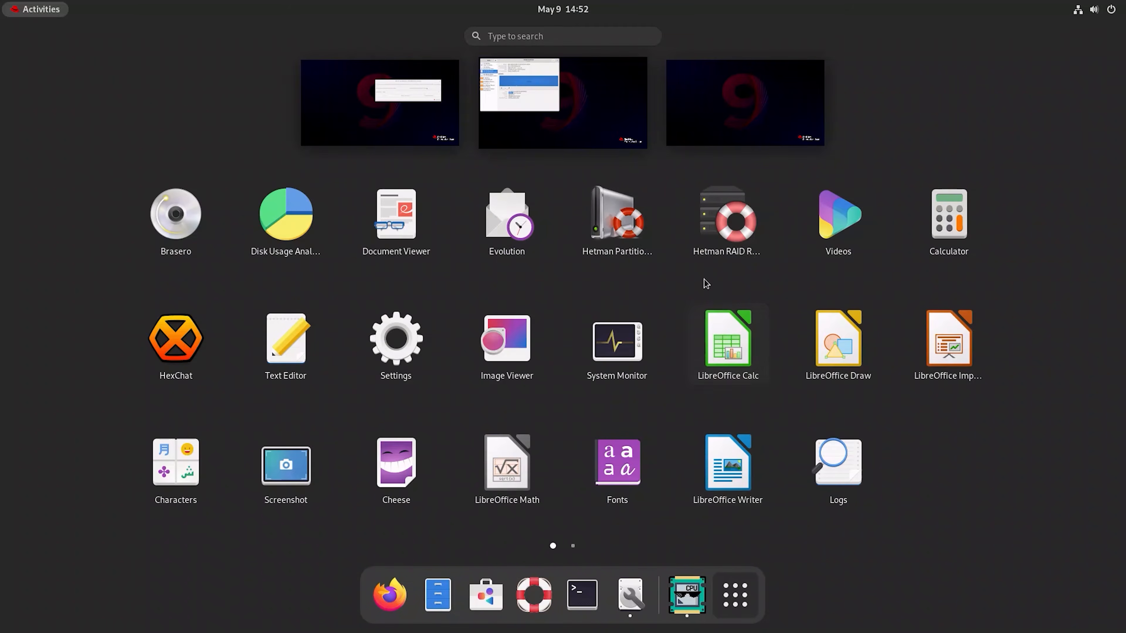
click(622, 229)
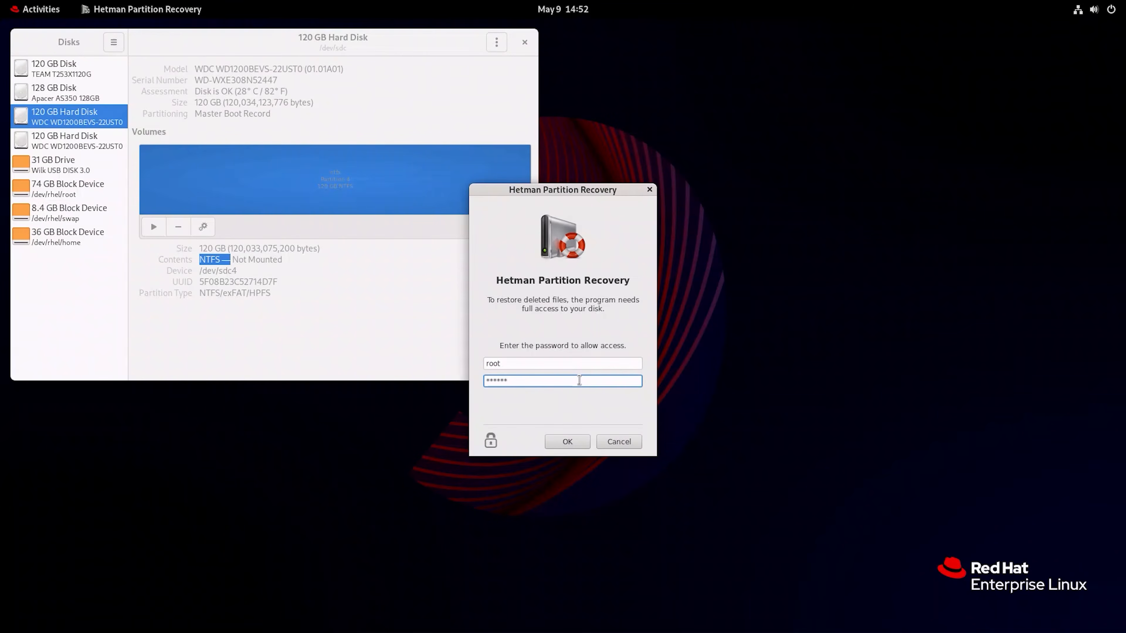
key(Return)
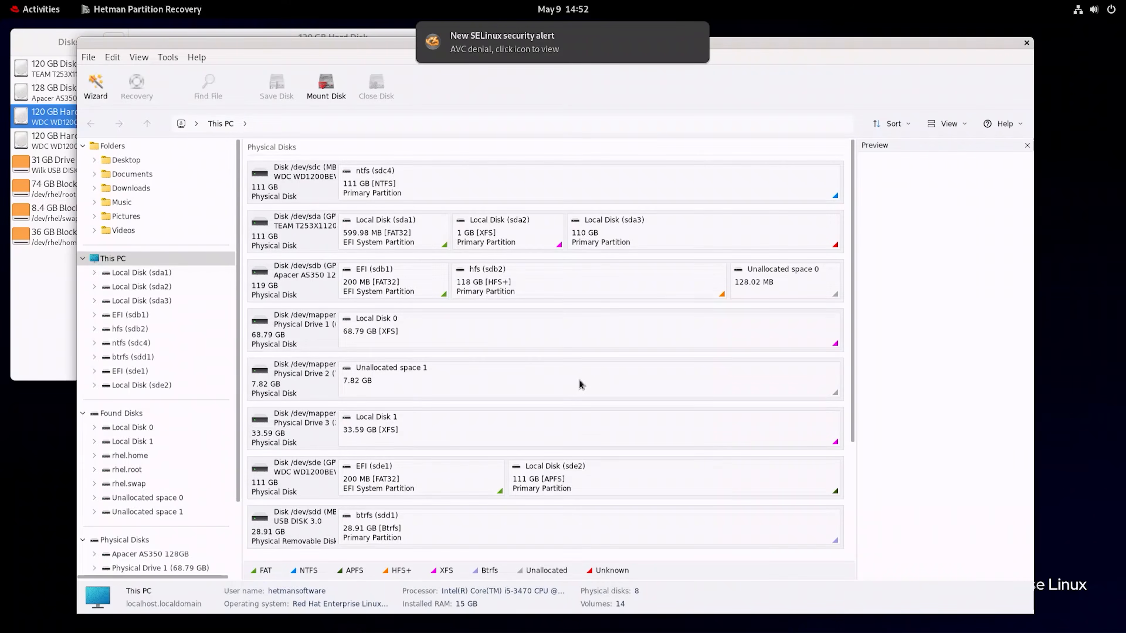
click(697, 35)
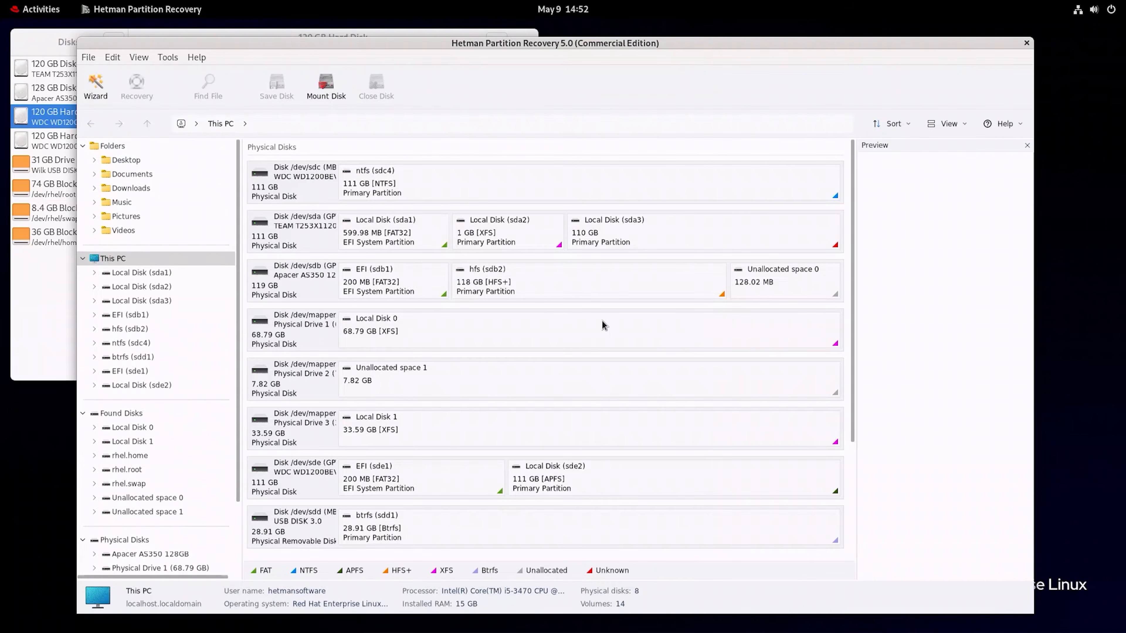
Compare the ntfs (sdc4) partition with its device path in Disks, then return to Hetman Partition Recovery
click(471, 191)
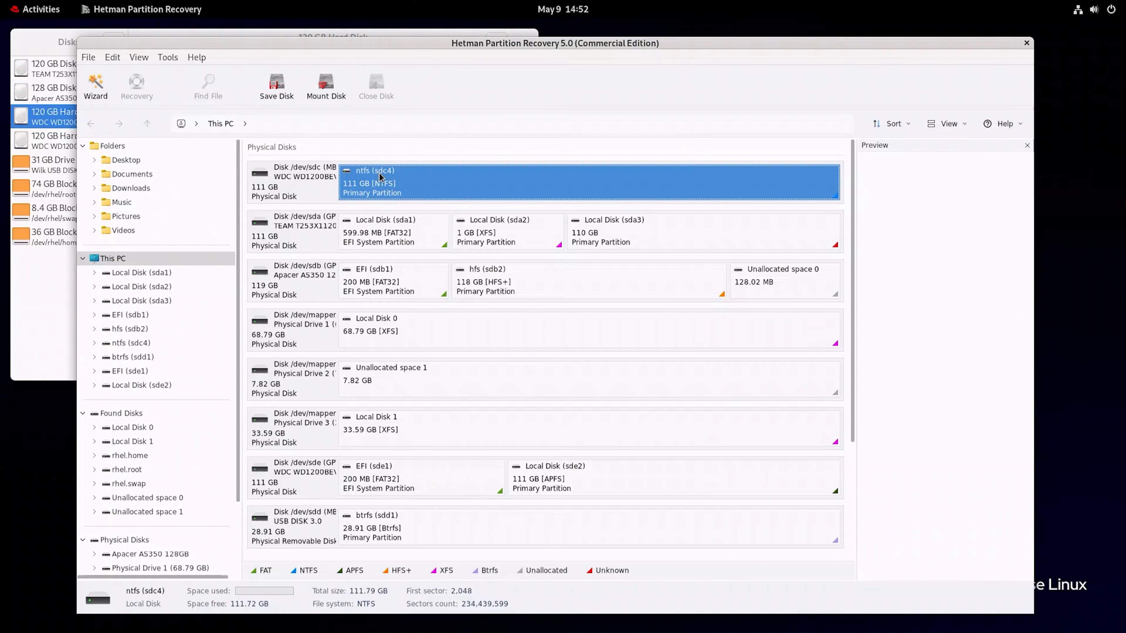
click(45, 289)
drag(218, 270, 197, 278)
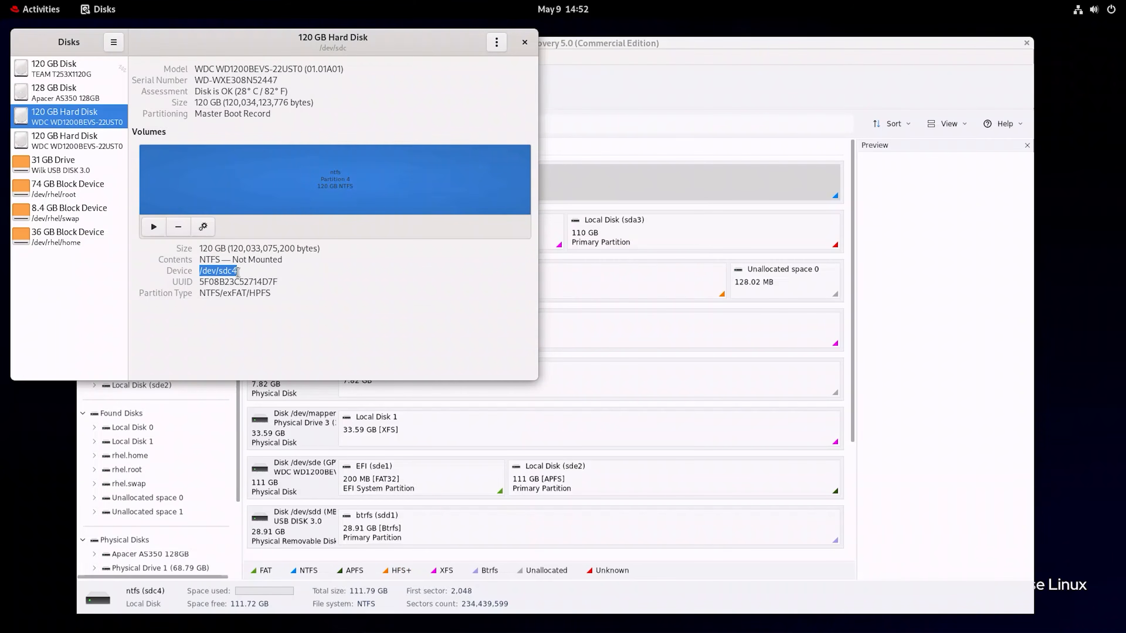
click(601, 100)
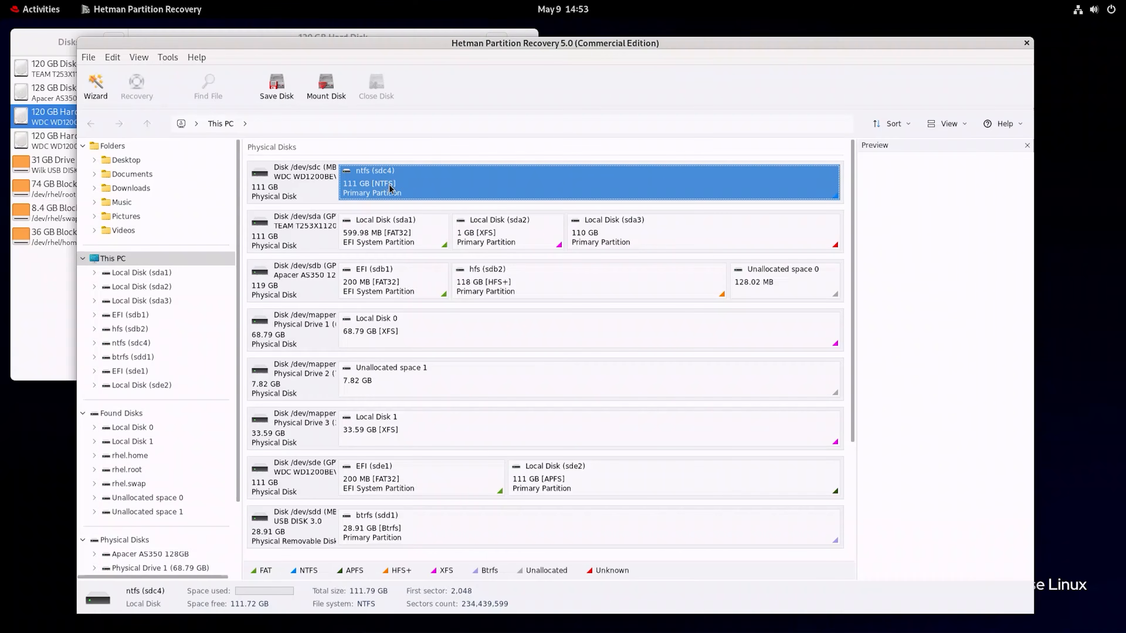
Run a fast scan of the ntfs (sdc4) partition and finish the File Recovery Wizard to list its contents
double_click(445, 186)
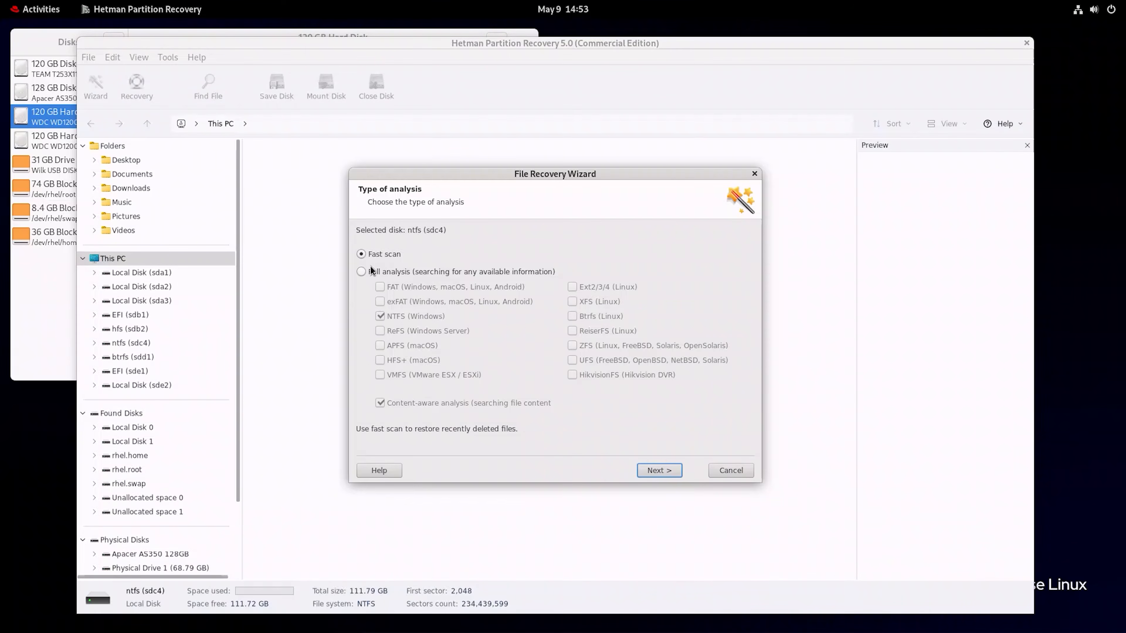
click(657, 471)
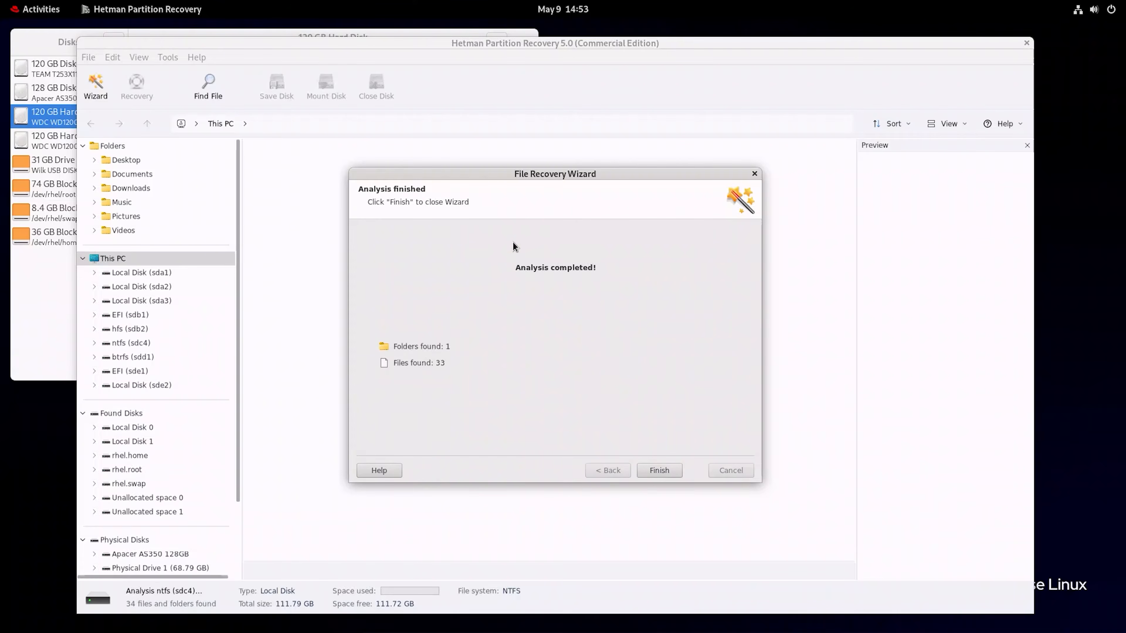
click(661, 474)
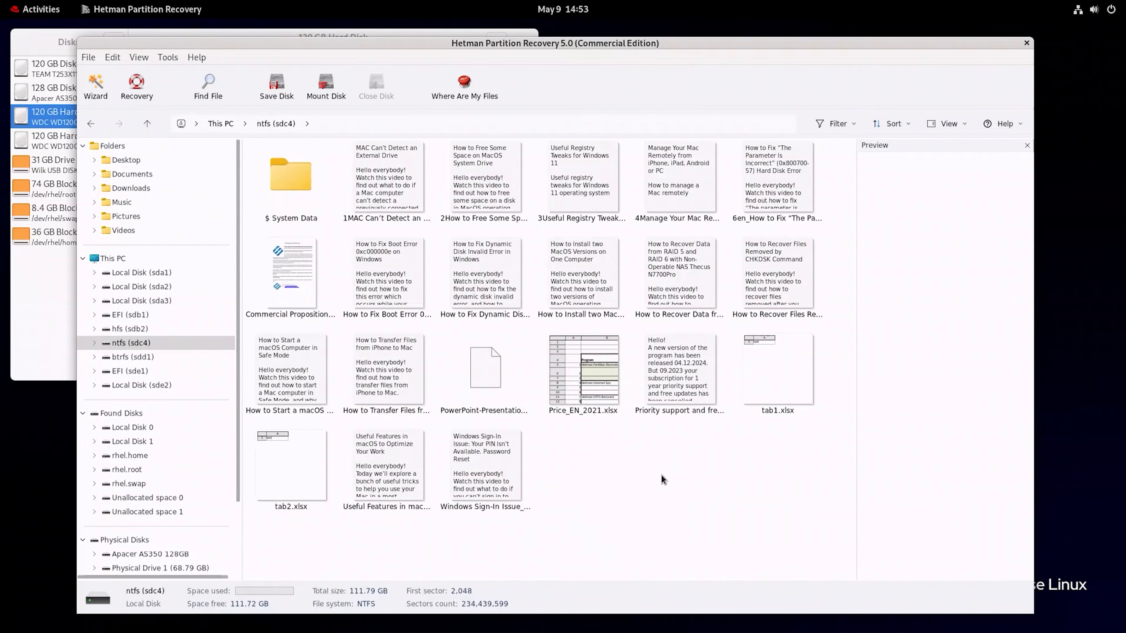
Widen the preview area and preview several found files, including the Word documents, Commercial Proposition PDF, Price_EN_2021.xlsx and tab2.xlsx
click(395, 194)
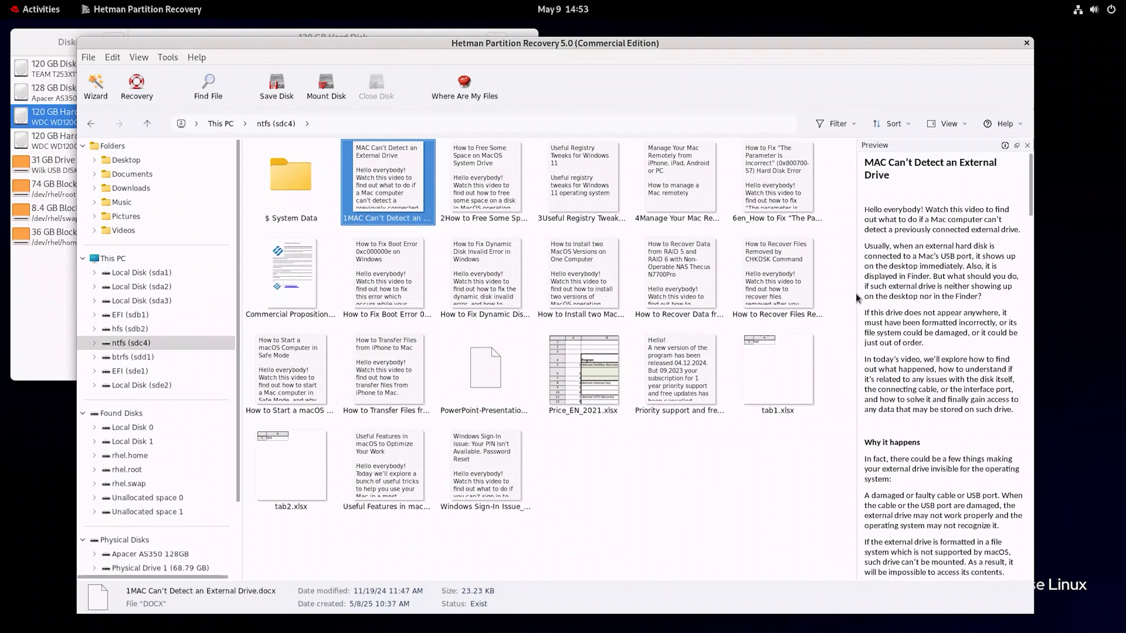
drag(855, 293, 759, 294)
click(561, 280)
click(372, 290)
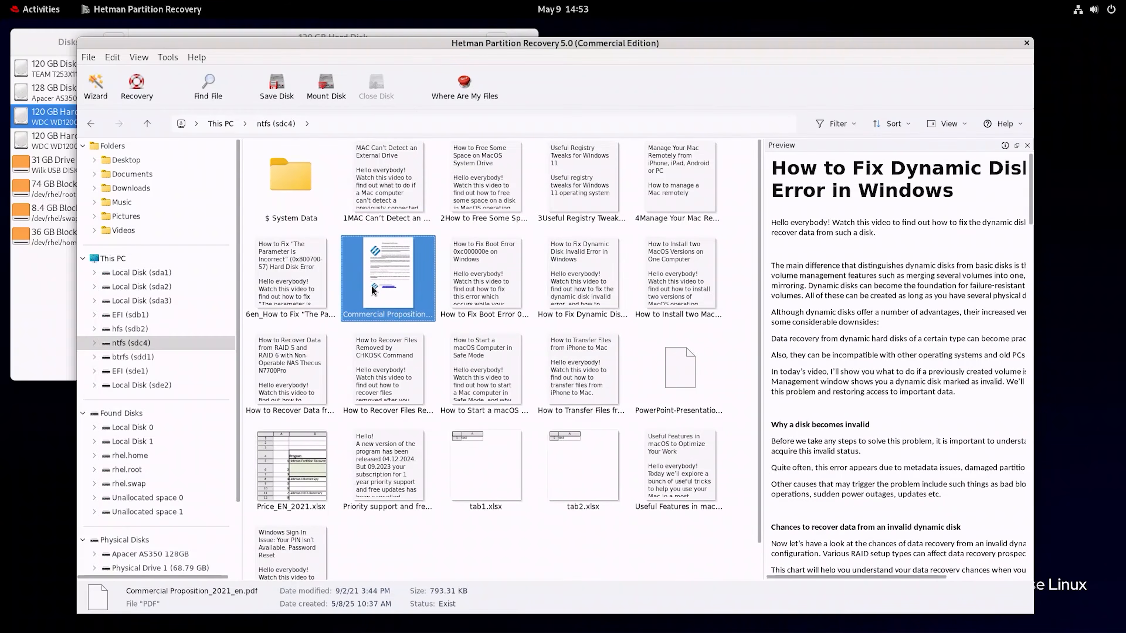
click(268, 469)
click(593, 456)
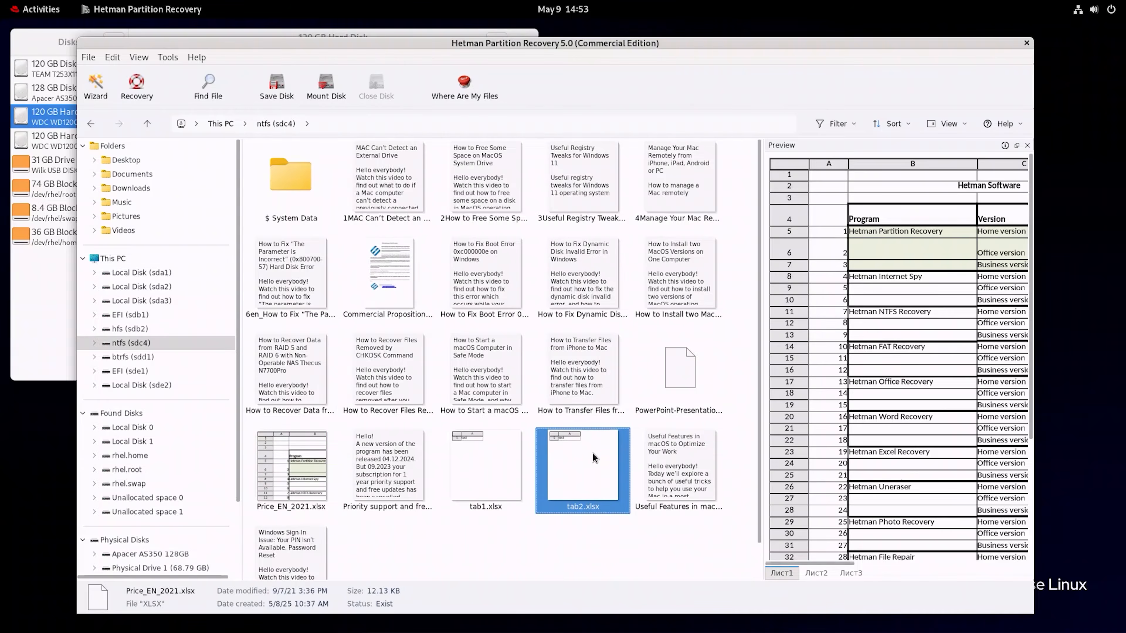
click(587, 370)
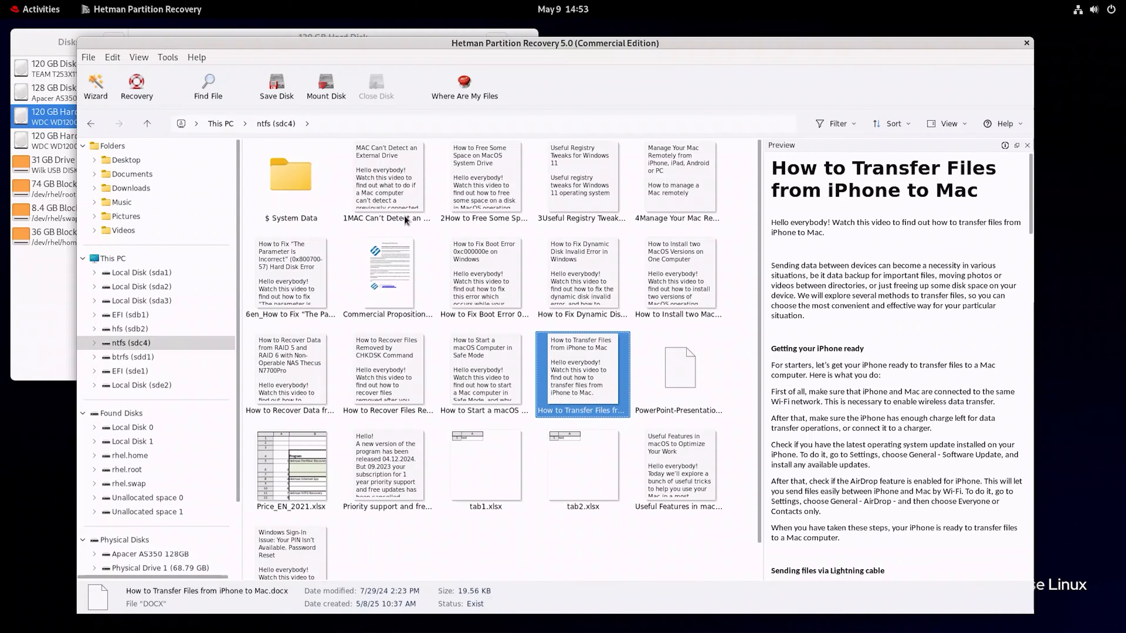
Recover all files on the NTFS partition except the $ System Data folder, saving them to hard disk in Documents/Restored Files
click(390, 198)
key(shift+Right)
key(shift+Right)
key(shift+Right)
key(shift+Right)
key(shift+Right)
key(shift+Right)
key(shift+Right)
key(shift+Right)
key(shift+Right)
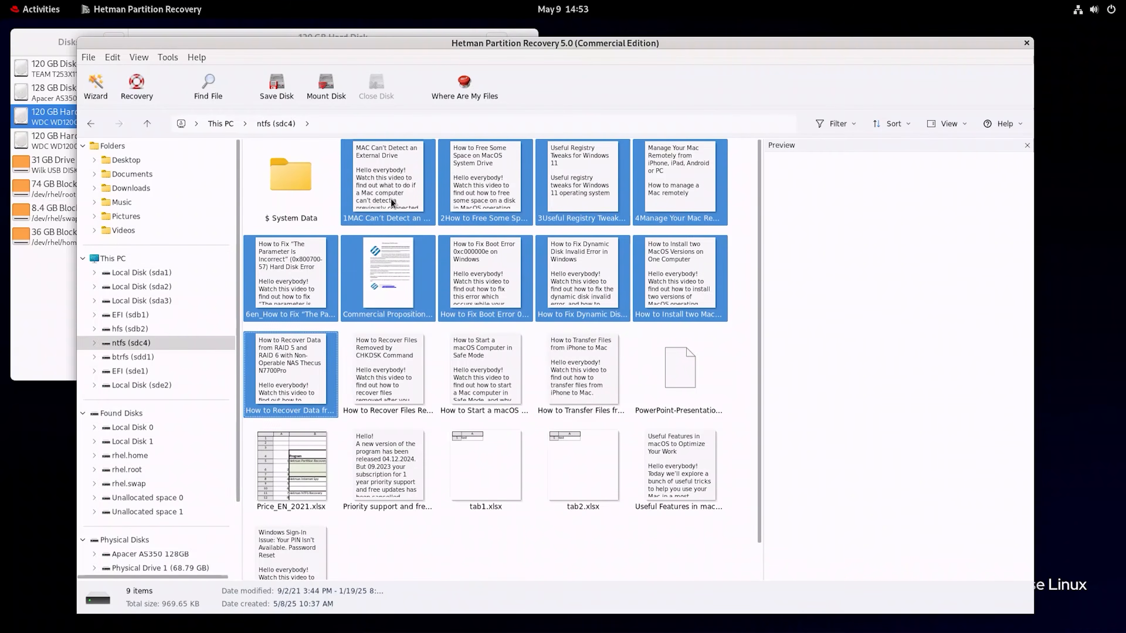
key(shift+Right)
key(shift+Right)
key(shift+Right)
key(shift+Right)
key(shift+Right)
key(shift+Right)
key(shift+Right)
key(shift+Right)
key(shift+Right)
key(shift+Right)
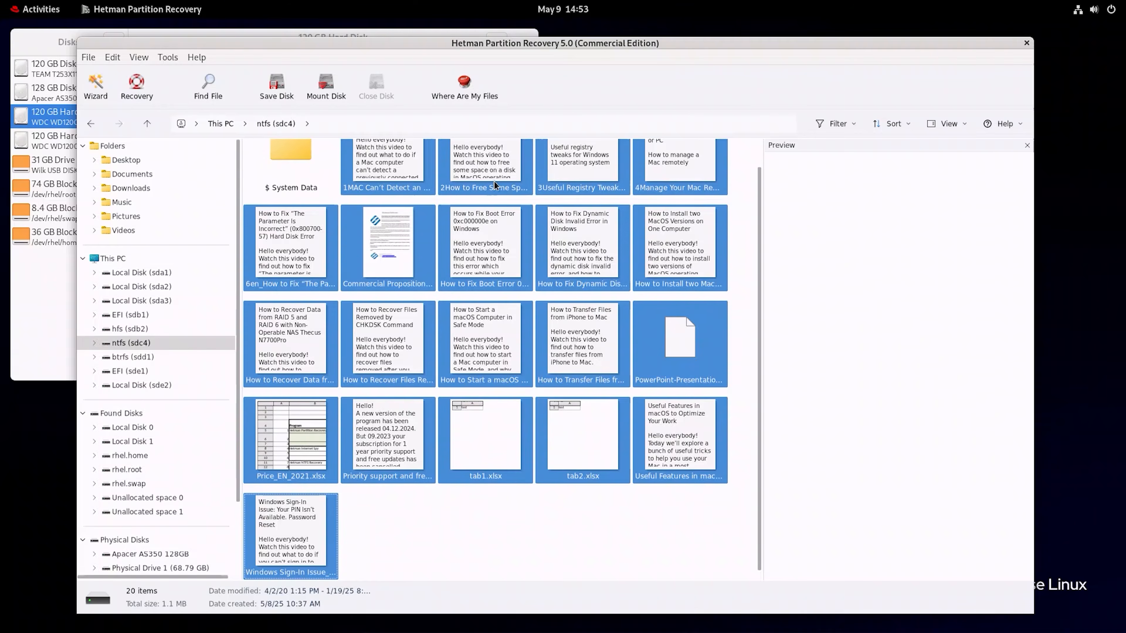
click(134, 87)
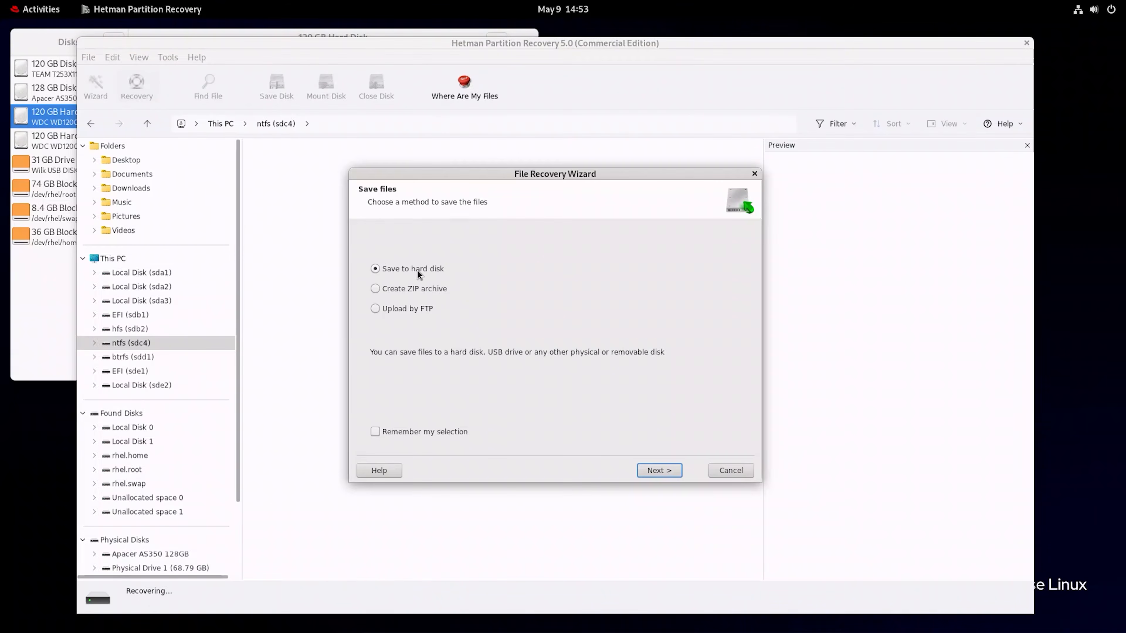
click(665, 473)
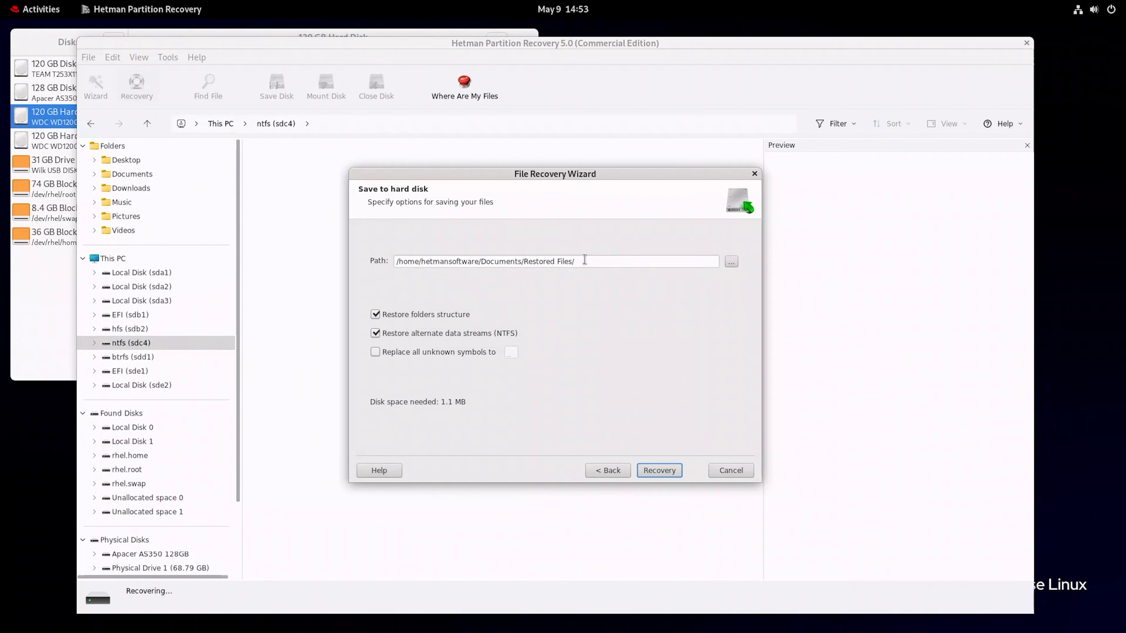
drag(585, 260, 395, 262)
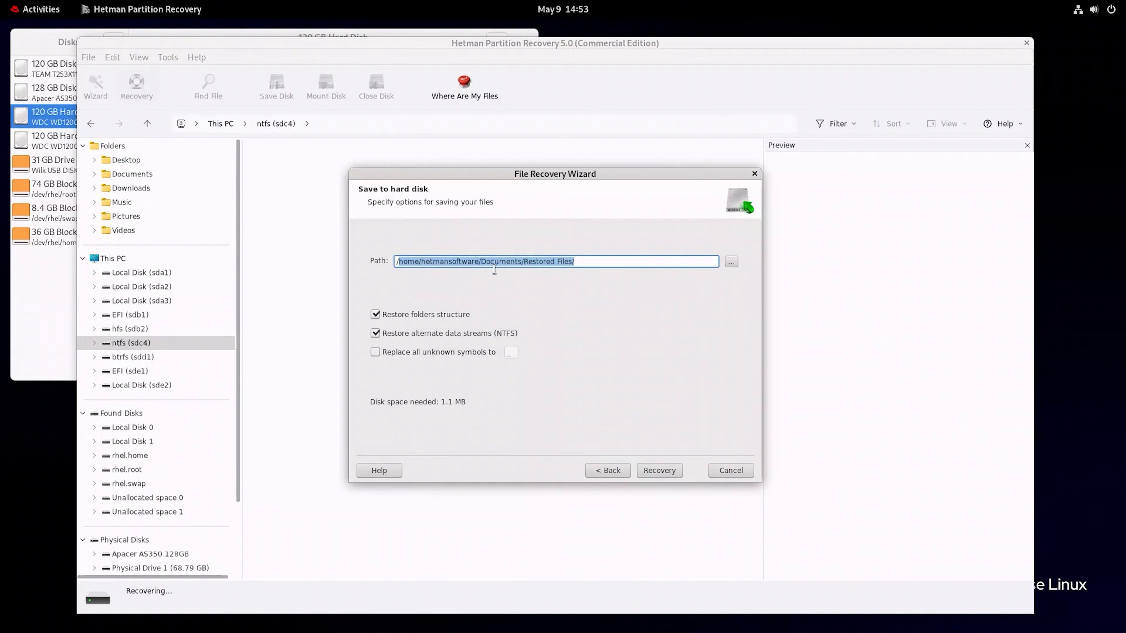
click(653, 472)
click(664, 468)
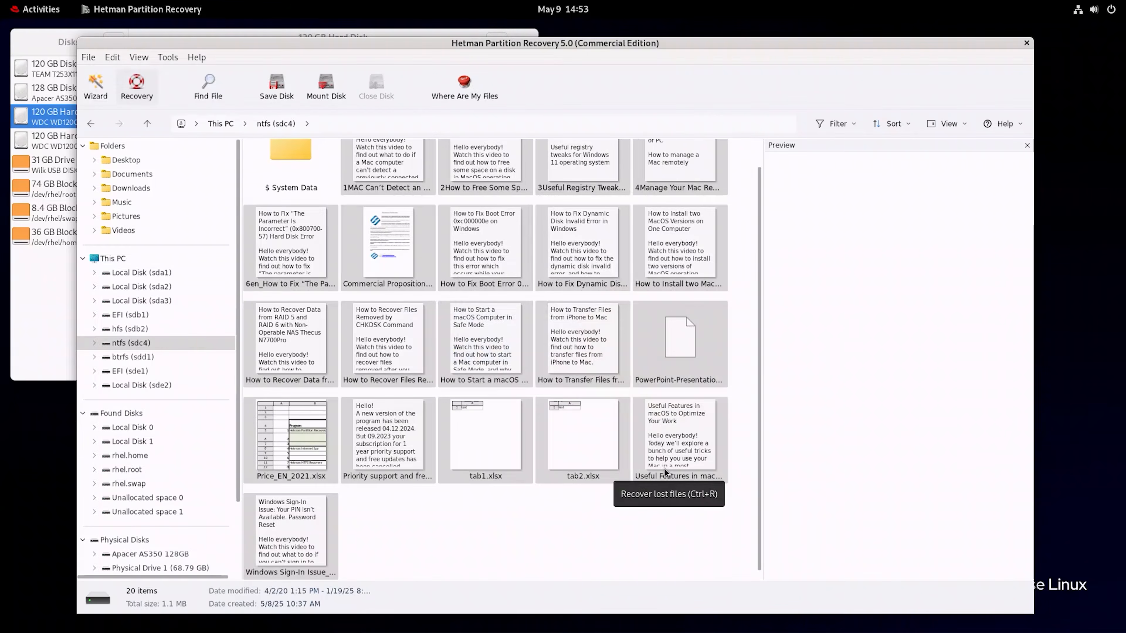
Switch to the Files file manager and open the Restored Files folder inside Documents
click(57, 10)
click(423, 599)
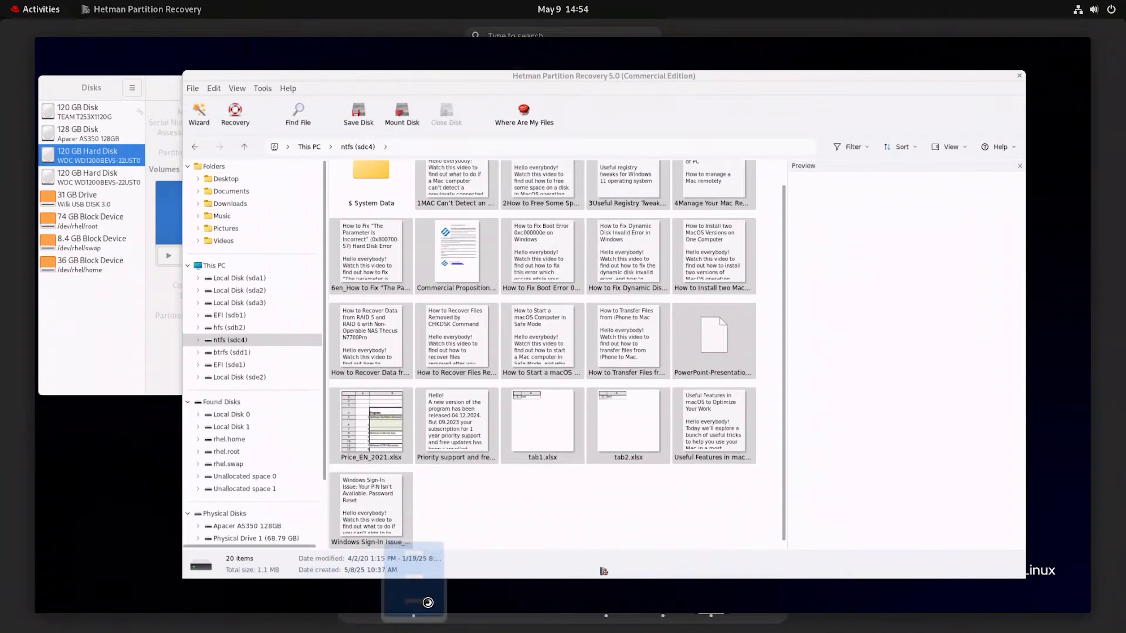
click(53, 126)
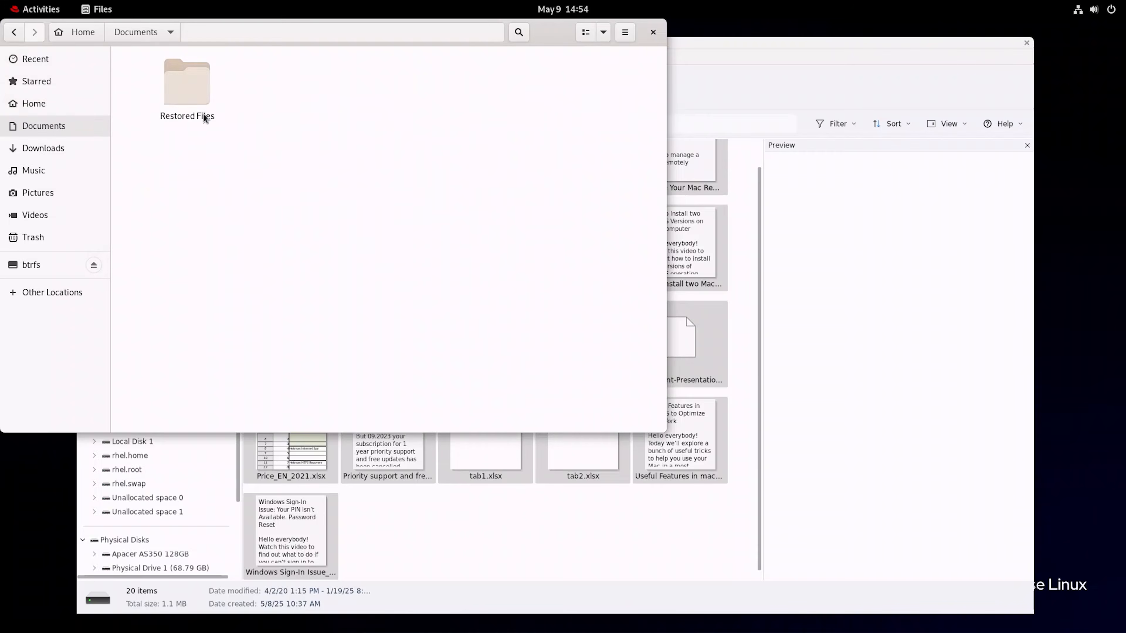
double_click(201, 103)
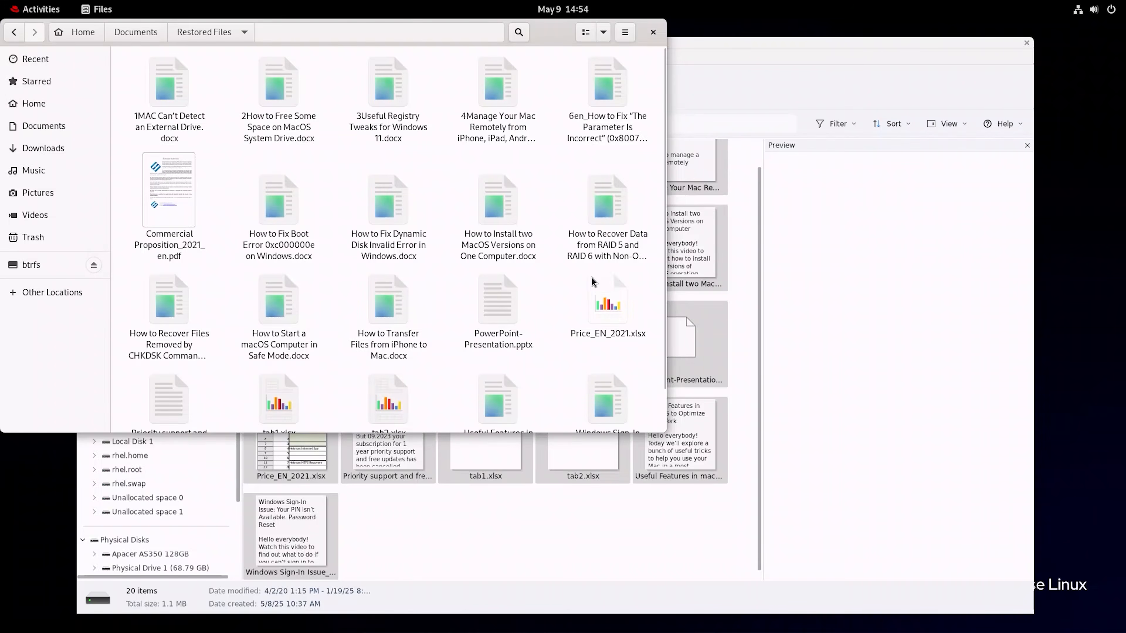
Check the recovered files by opening and closing 1MAC Can't Detect an External Drive.docx and Commercial Proposition_2021_en.pdf, and look through the rest
double_click(176, 100)
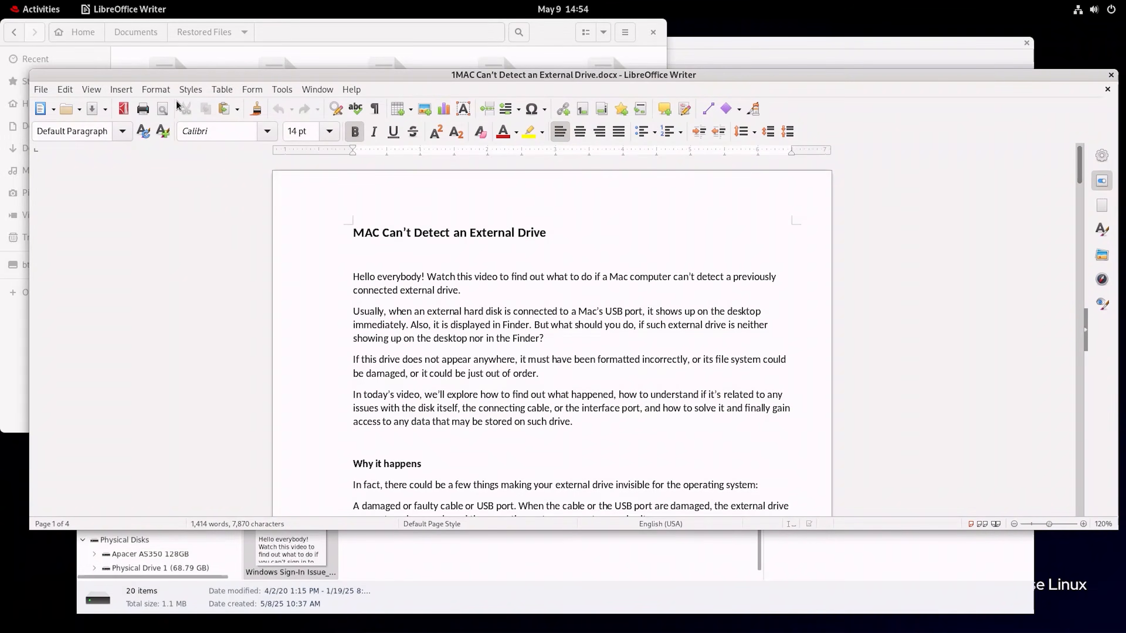
click(1111, 75)
double_click(159, 186)
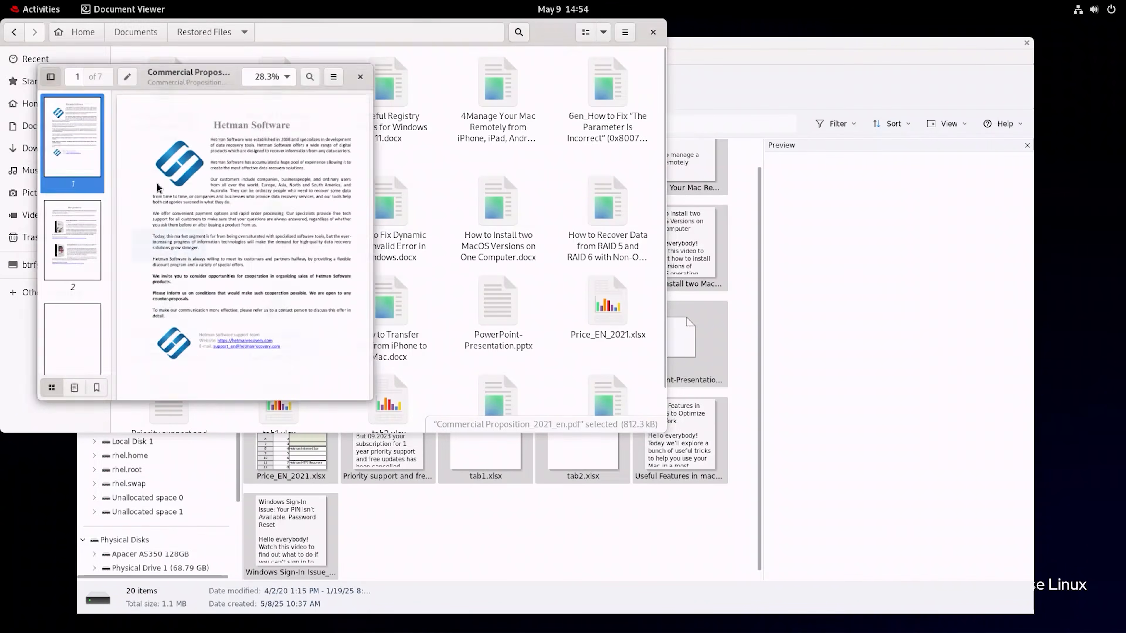
click(368, 62)
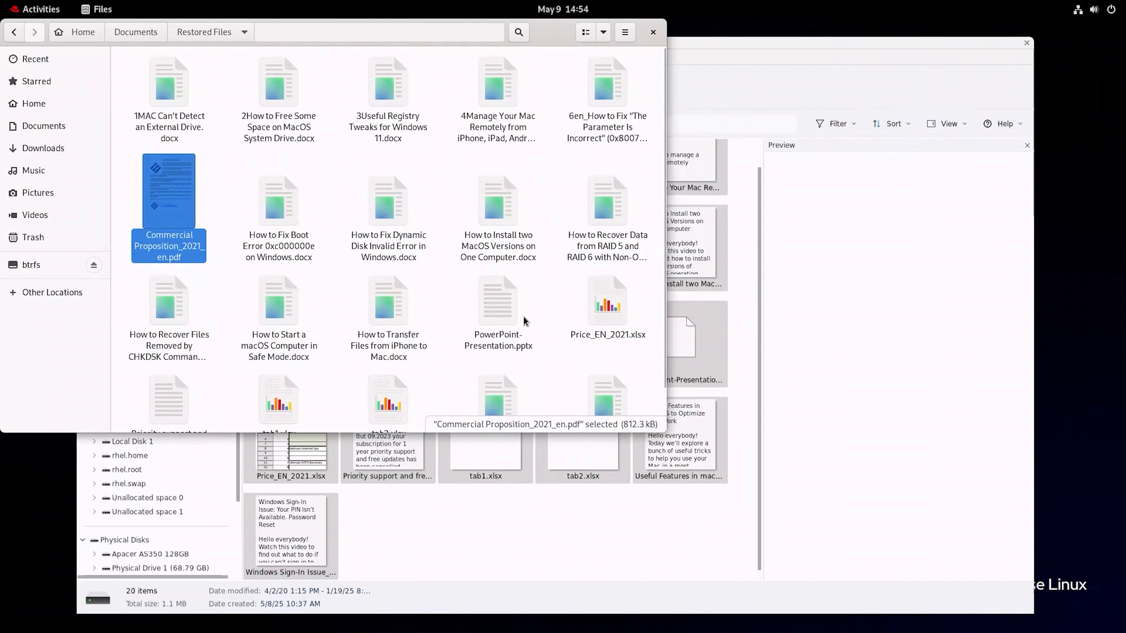
click(291, 409)
click(169, 361)
click(391, 265)
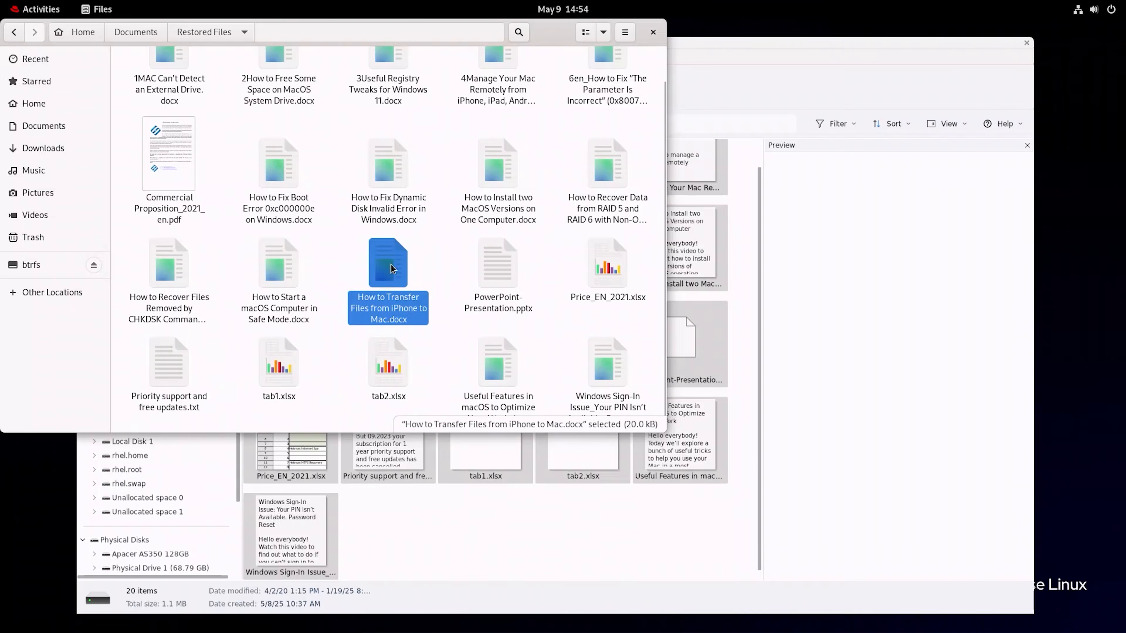
scroll(390, 265, up, 1)
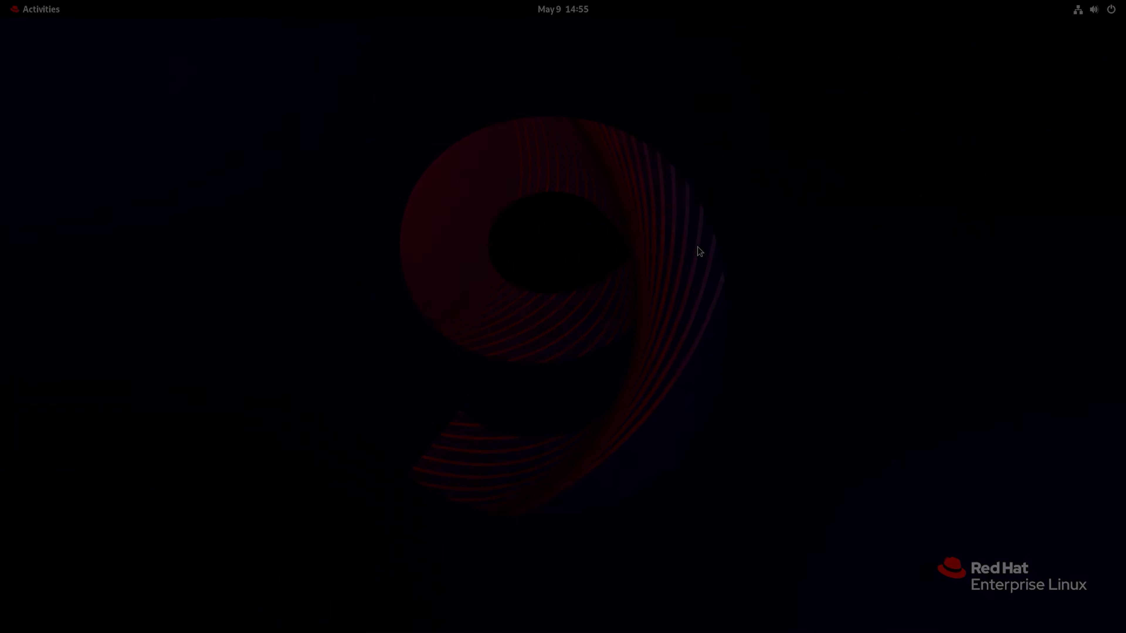
Launch Disks, move its window aside, and highlight the file system type of the large partition on the 120 GB hard disk /dev/sde
click(24, 12)
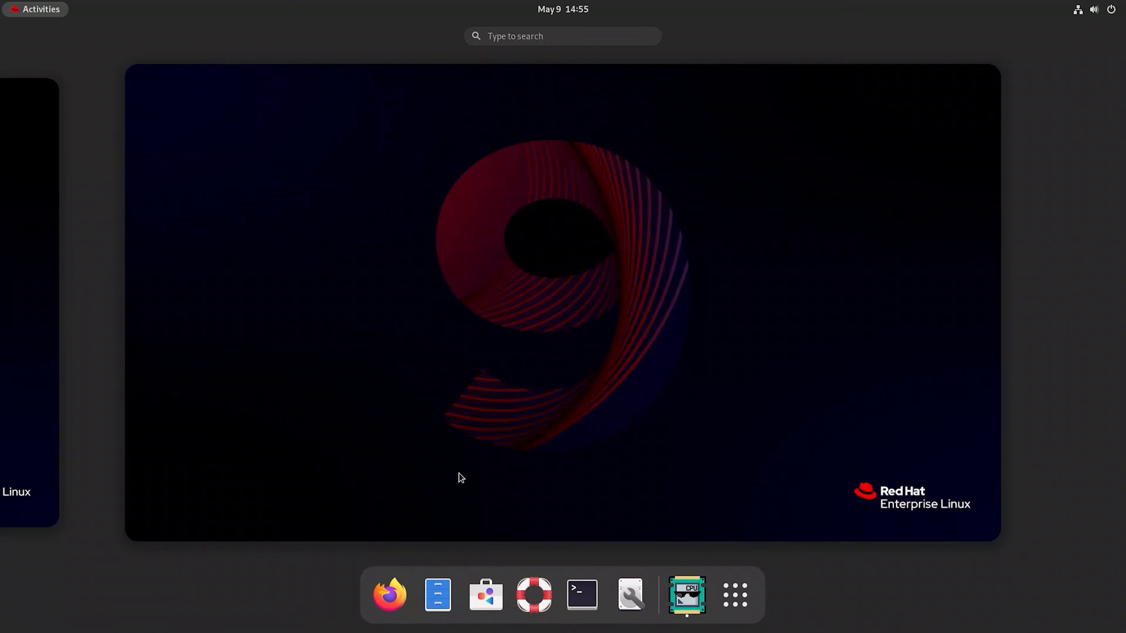
click(642, 604)
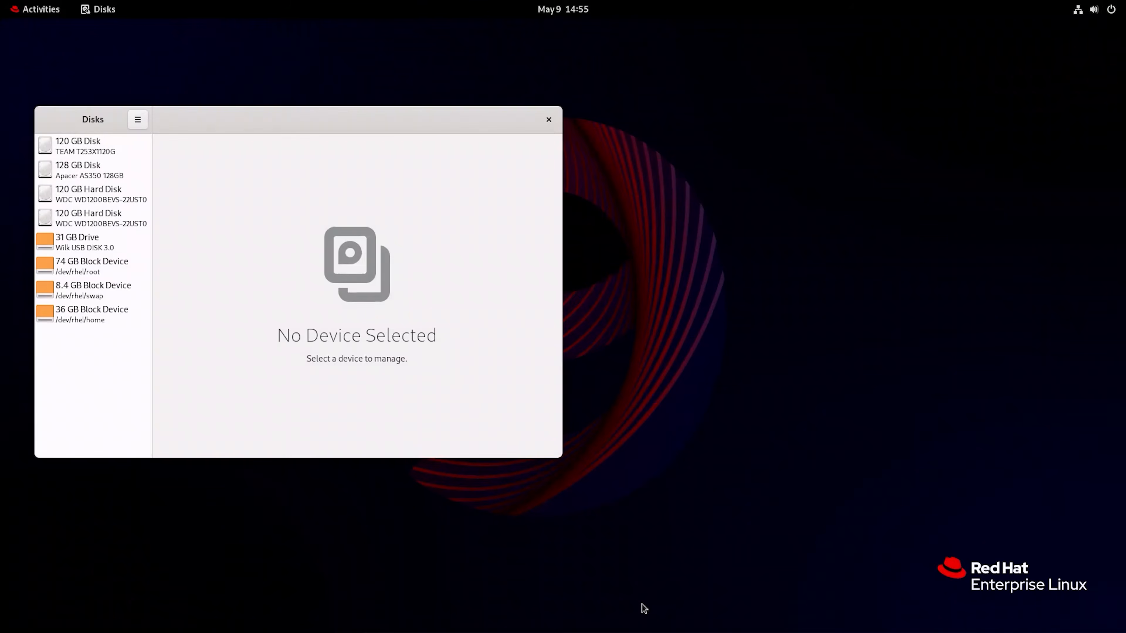
drag(311, 119, 281, 43)
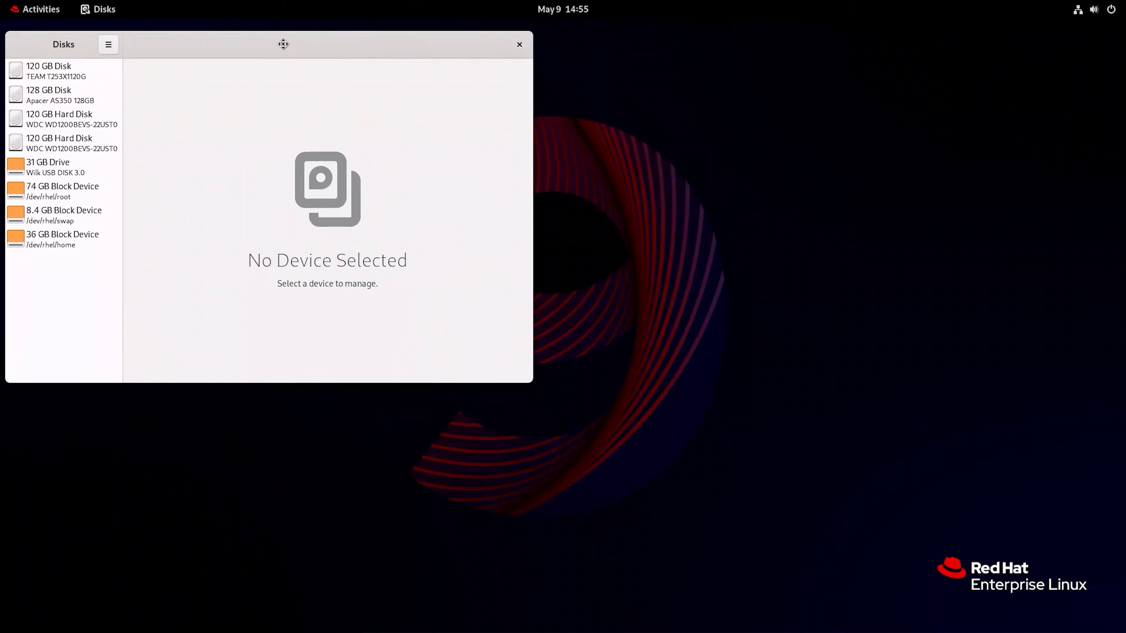
click(64, 150)
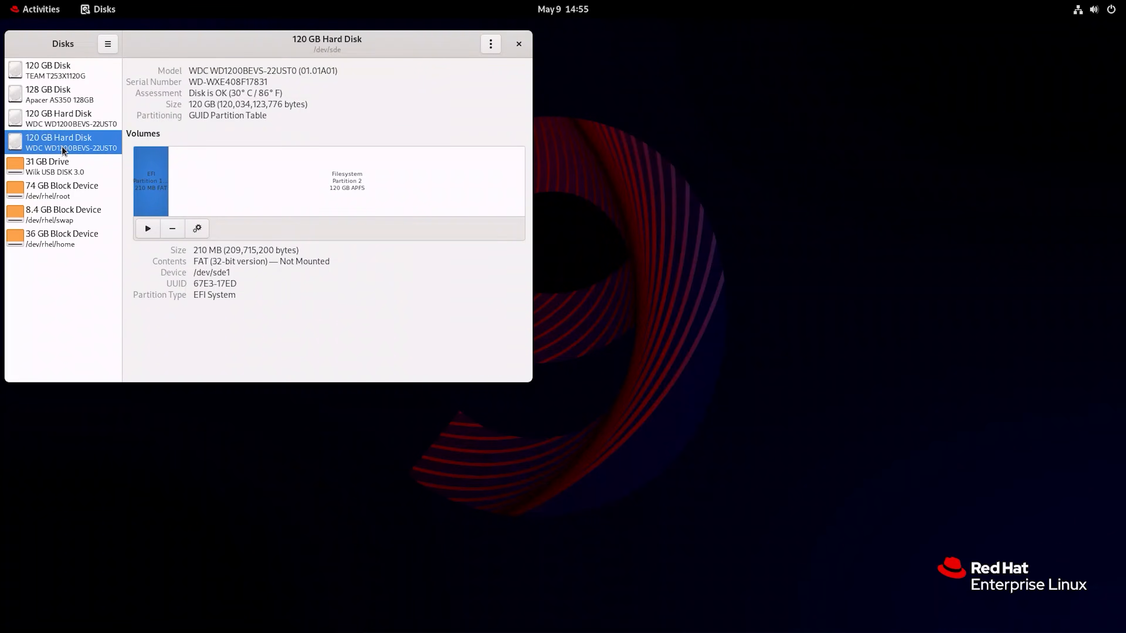
click(390, 186)
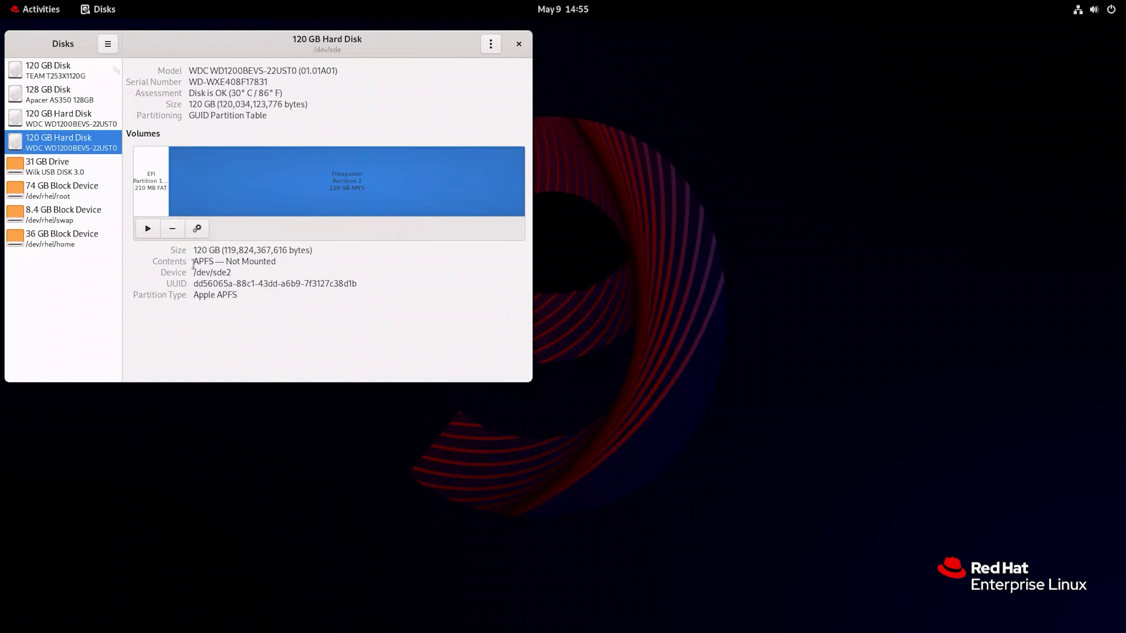
drag(223, 259, 193, 260)
double_click(200, 260)
Try to mount the HFS+ partition of the 128 GB disk /dev/sdb, authenticating with the account password, and dismiss the resulting dialog
click(76, 95)
click(348, 190)
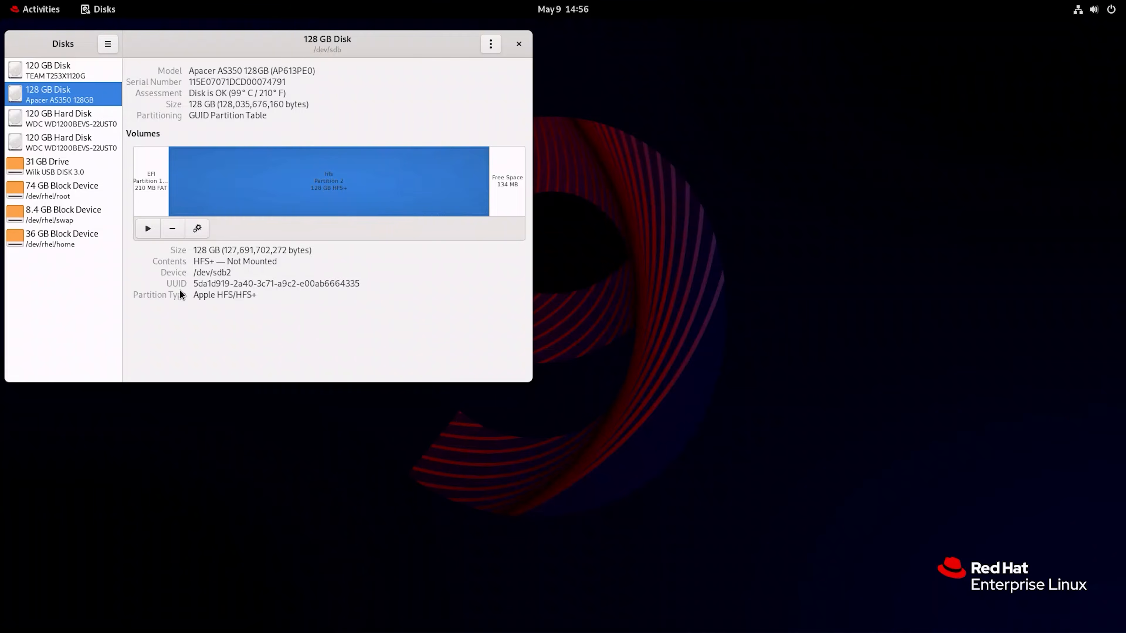
double_click(201, 261)
click(148, 229)
text(••••)
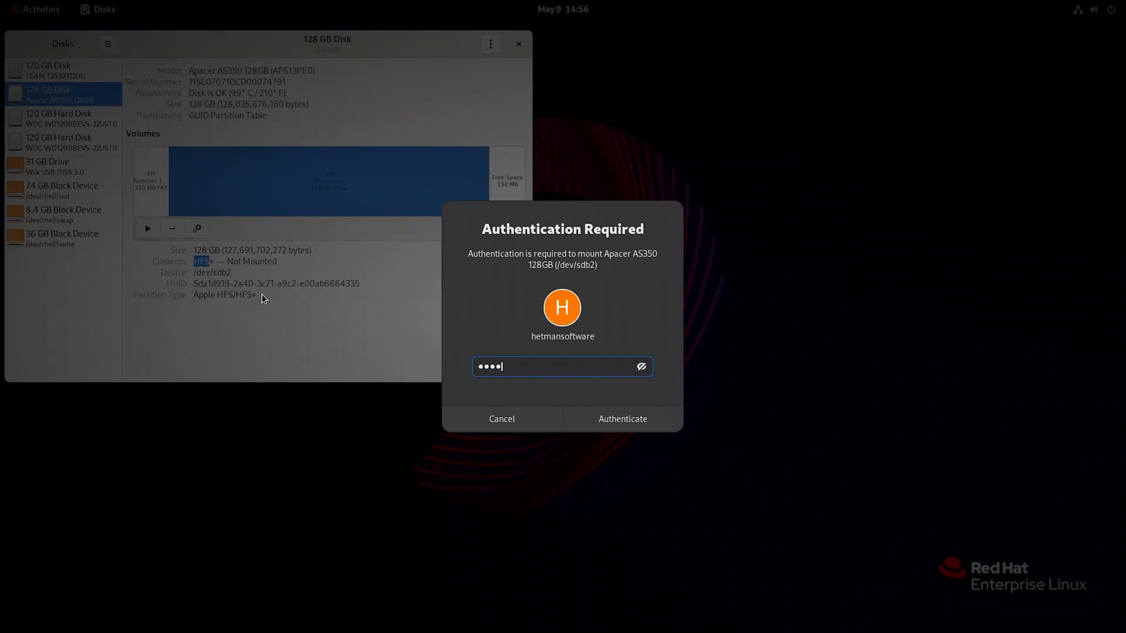
text(••••)
key(Return)
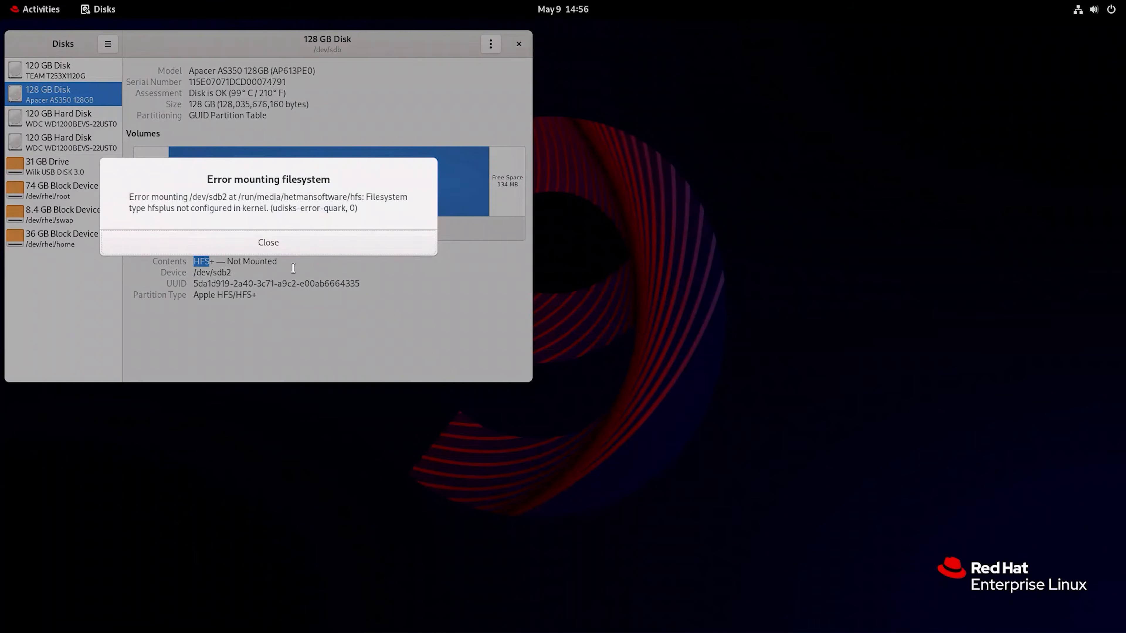
click(311, 242)
Try to mount the APFS partition /dev/sde2 of the 120 GB hard disk and dismiss the resulting dialog
click(97, 144)
click(311, 190)
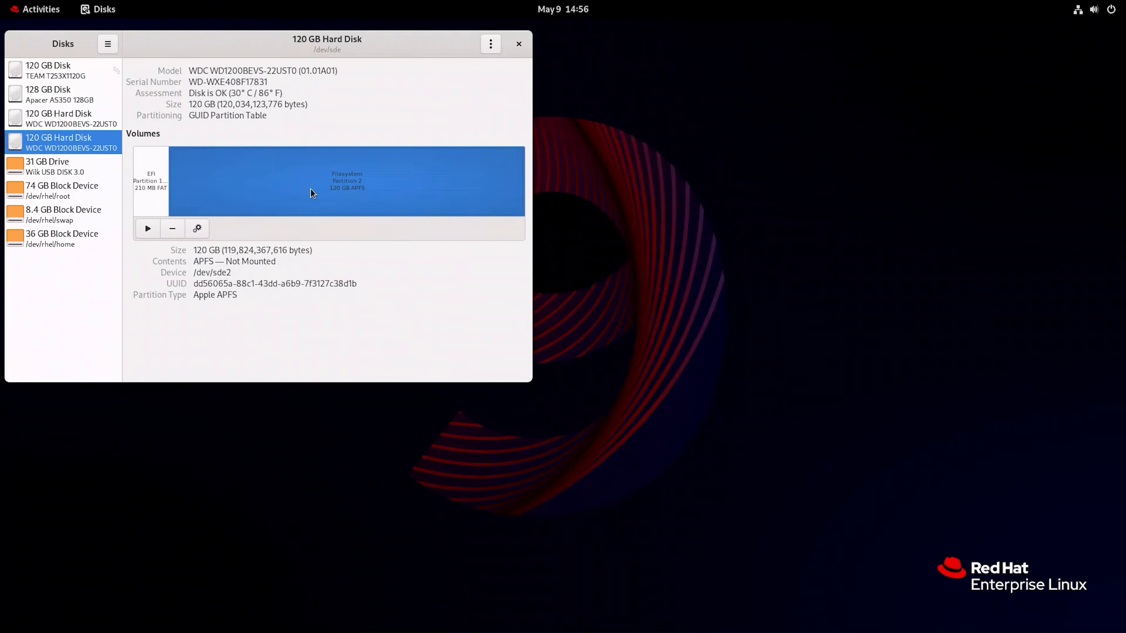
click(153, 229)
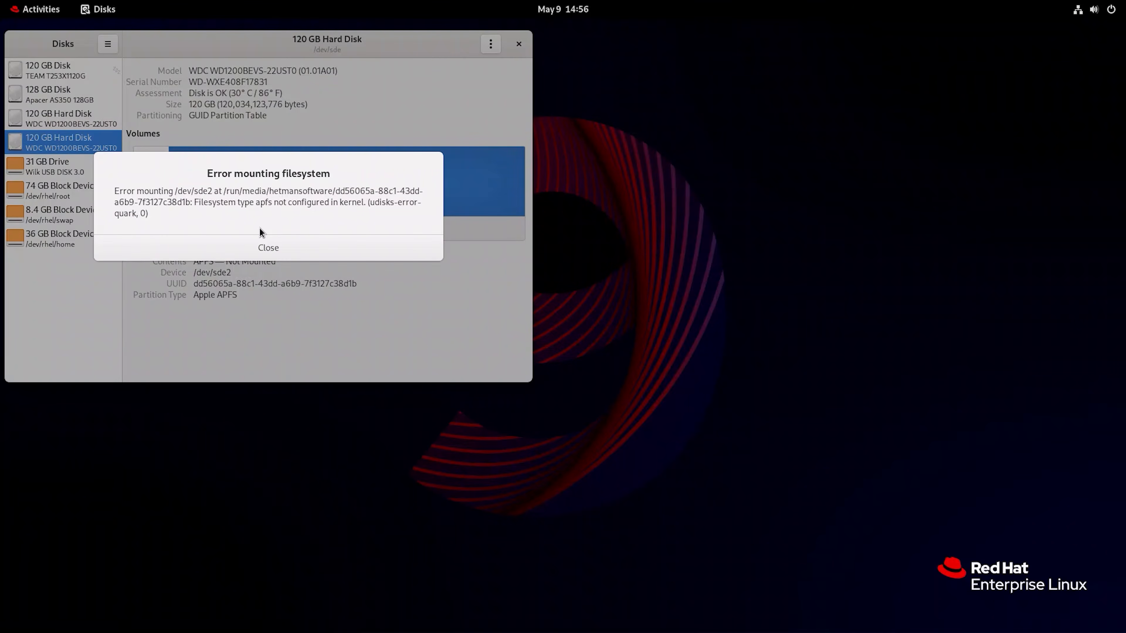
click(207, 248)
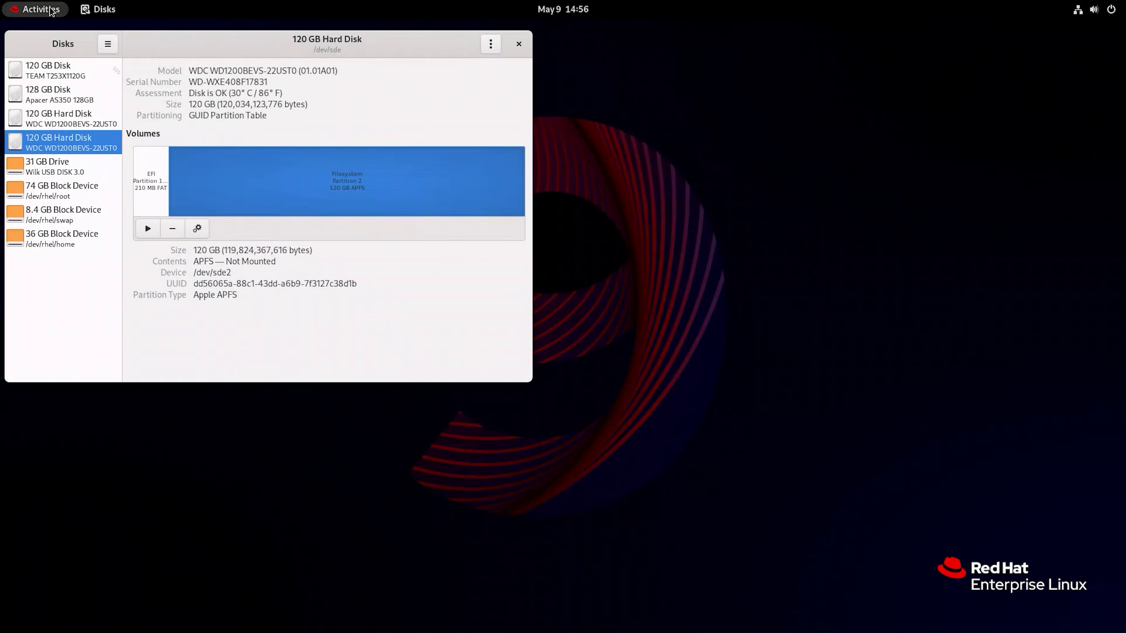
In the file manager, try to open the hfs volume /dev/sdb2 under Other Locations, authenticating with the account password, and dismiss the resulting dialog
click(50, 10)
click(437, 594)
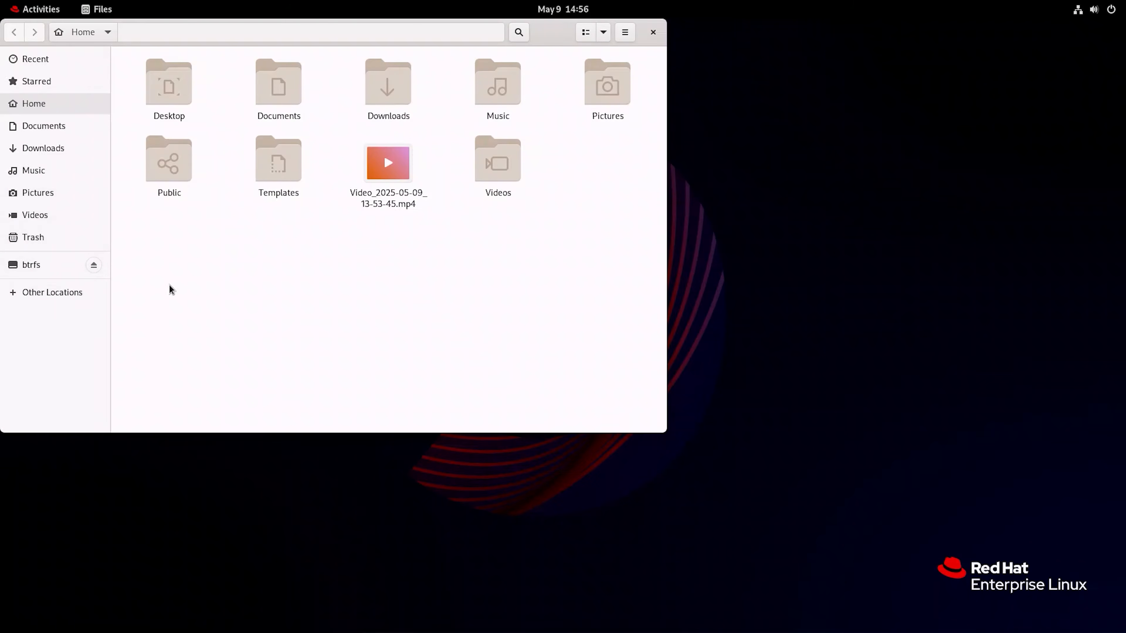
click(58, 292)
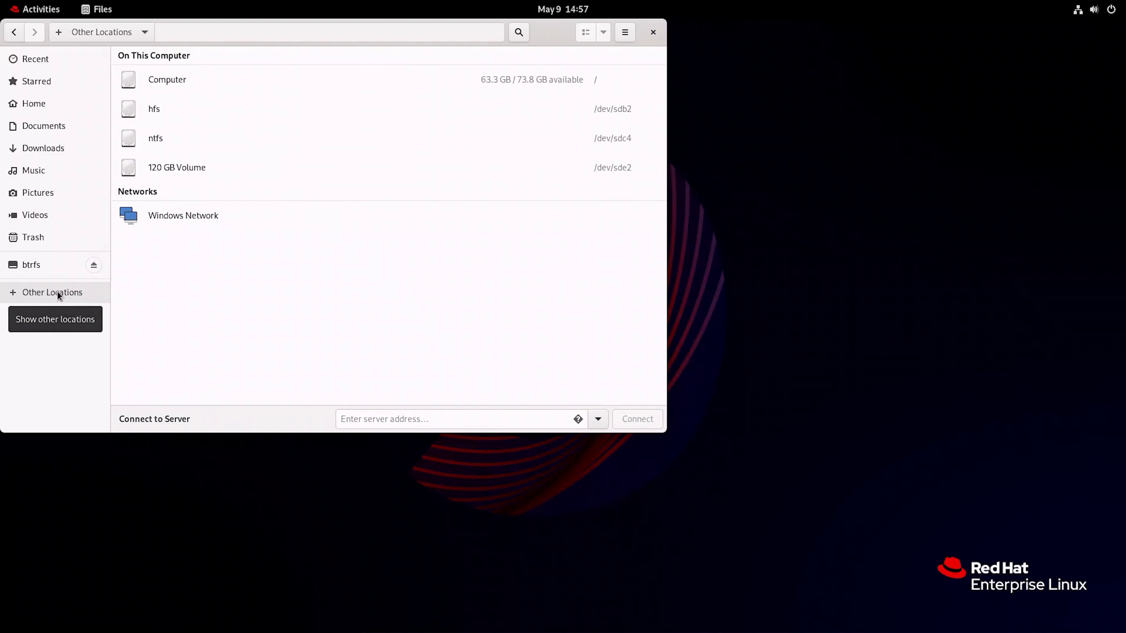
click(164, 109)
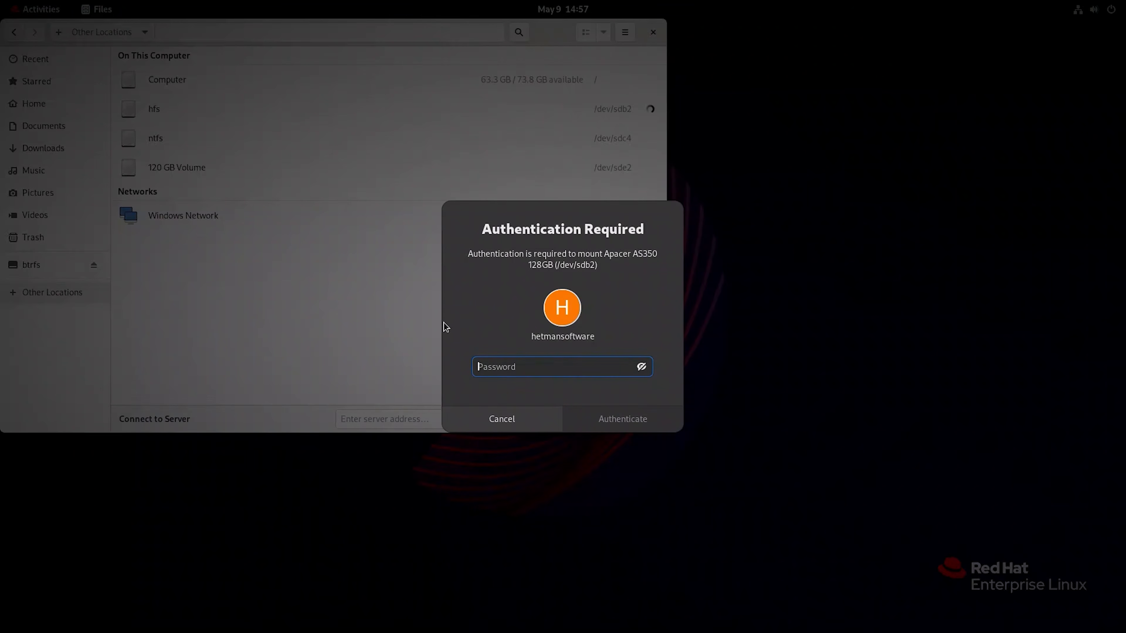
text(*******)
key(Return)
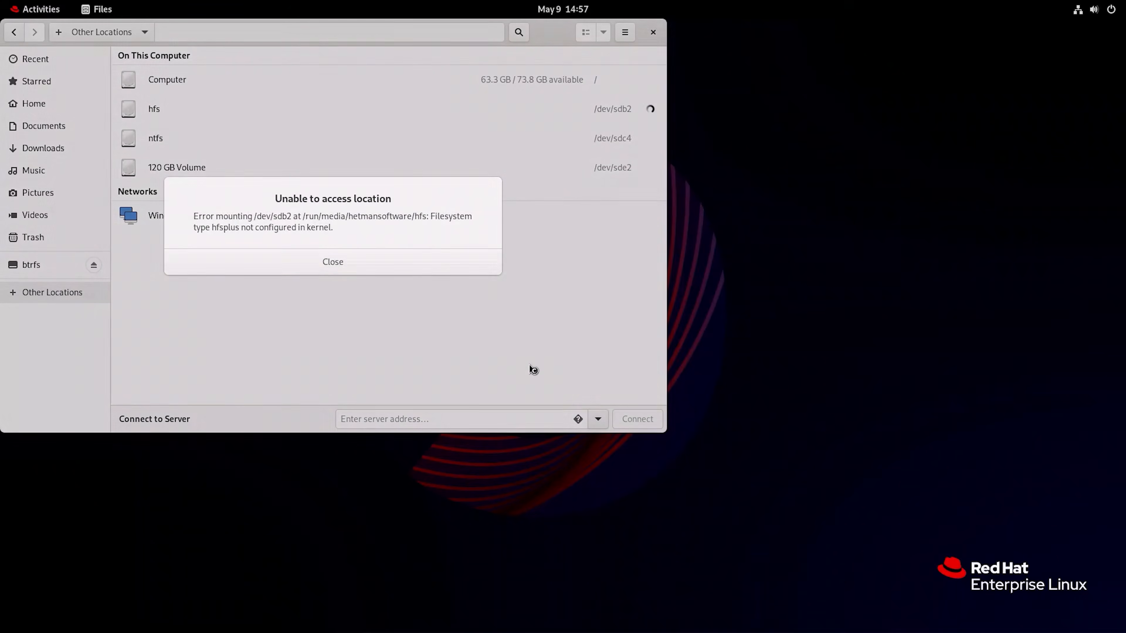
click(434, 258)
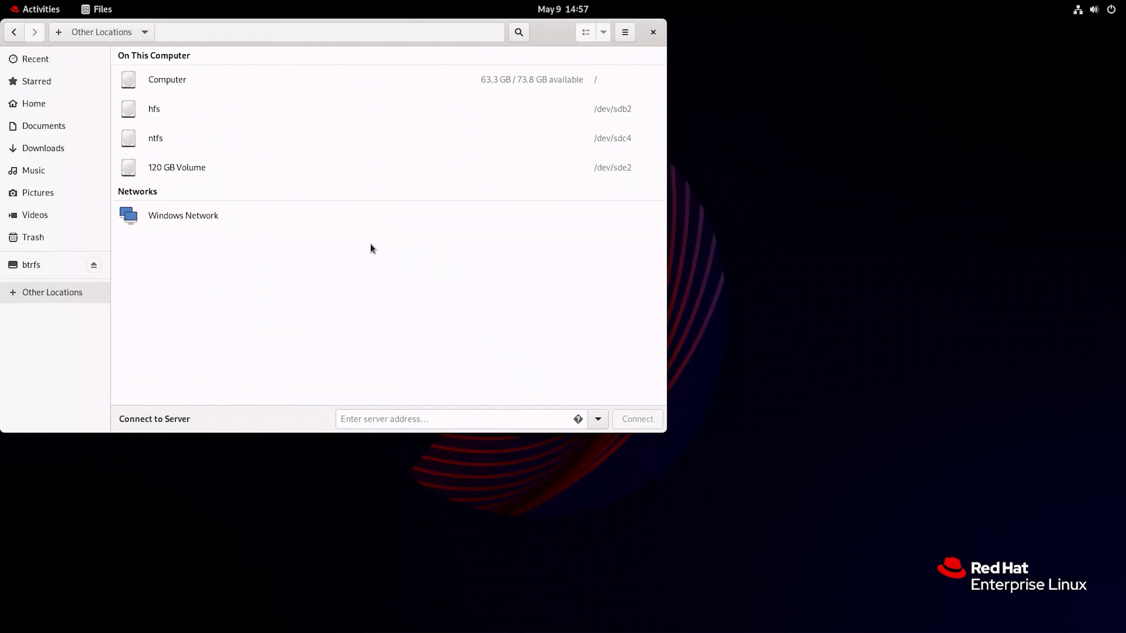
Try to open the 120 GB Volume /dev/sde2 in the file manager, dismiss the resulting dialog, and close the file manager
click(186, 165)
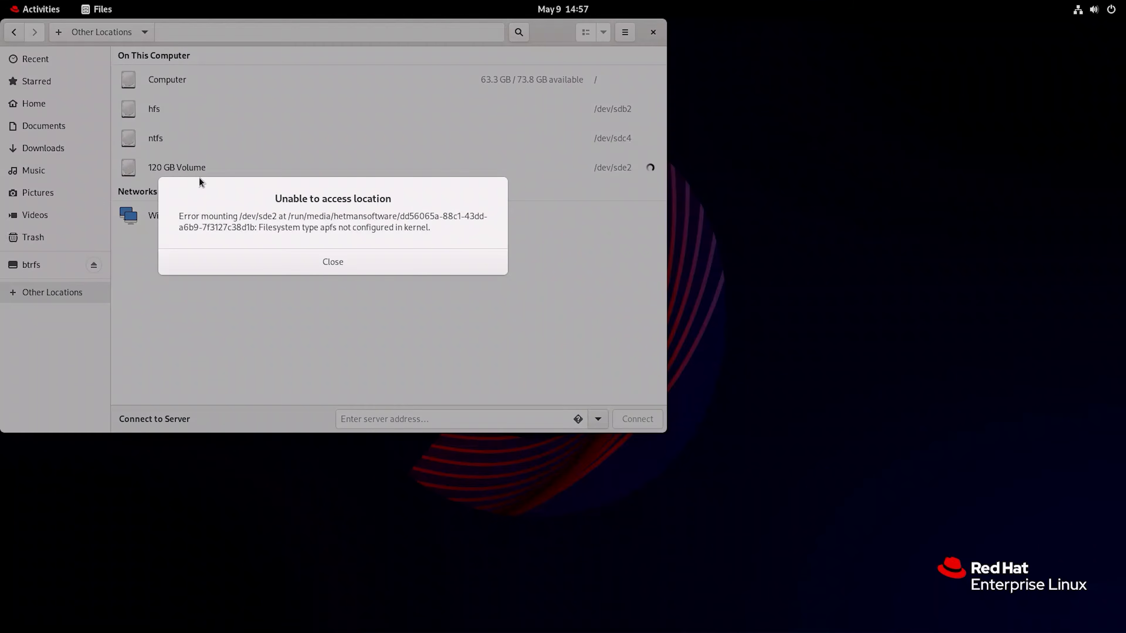
click(290, 262)
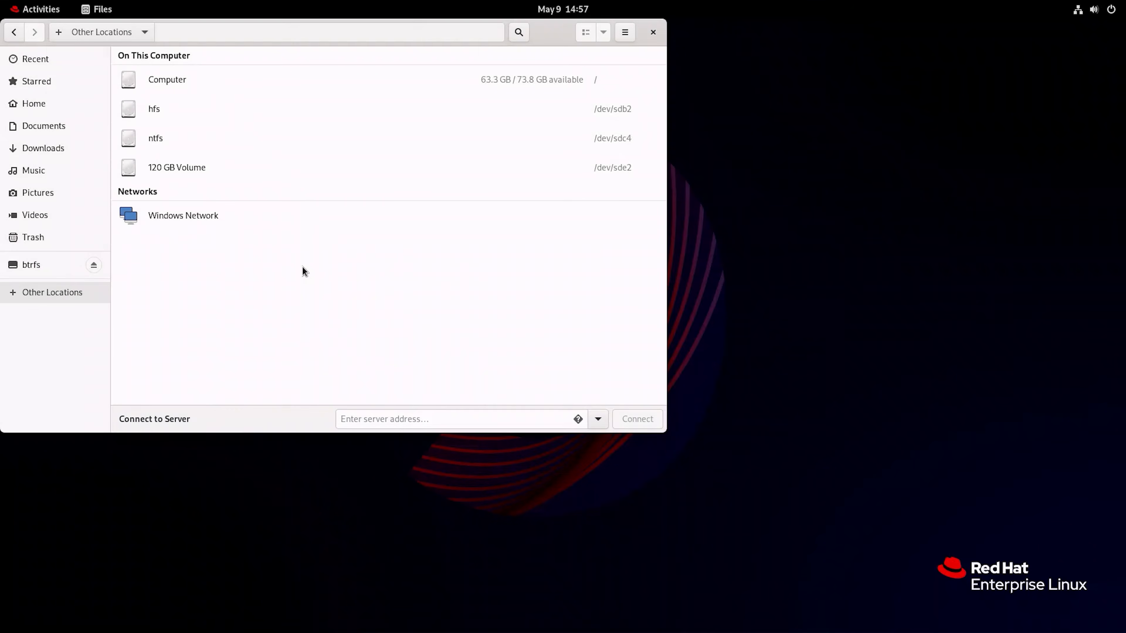
click(653, 31)
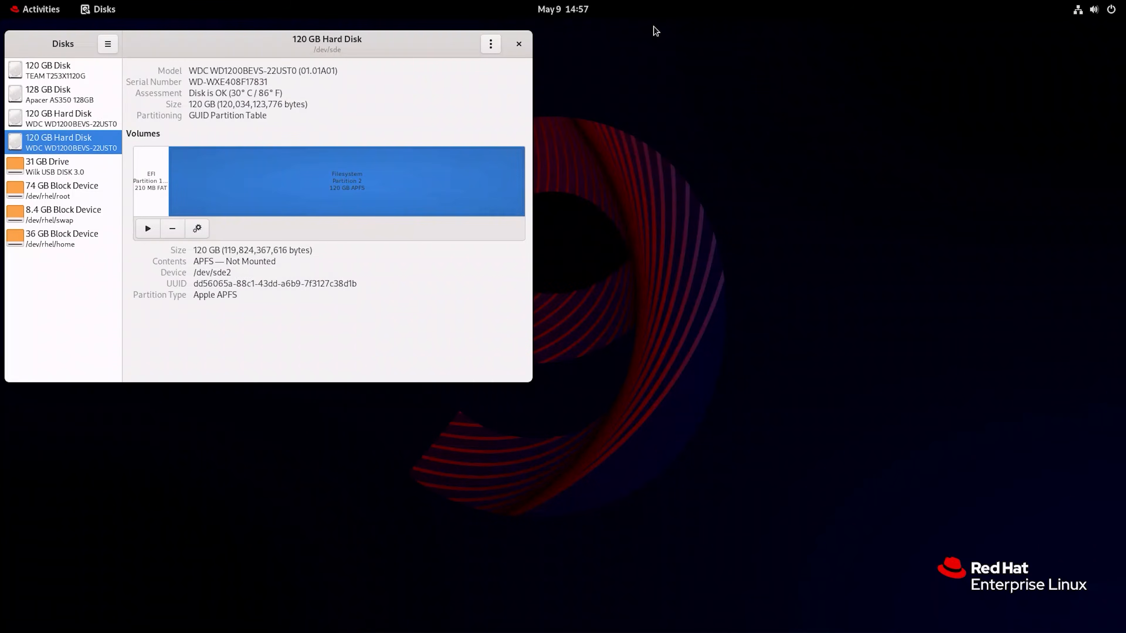
Launch Hetman Partition Recovery and grant it full disk access by entering the root password
click(30, 10)
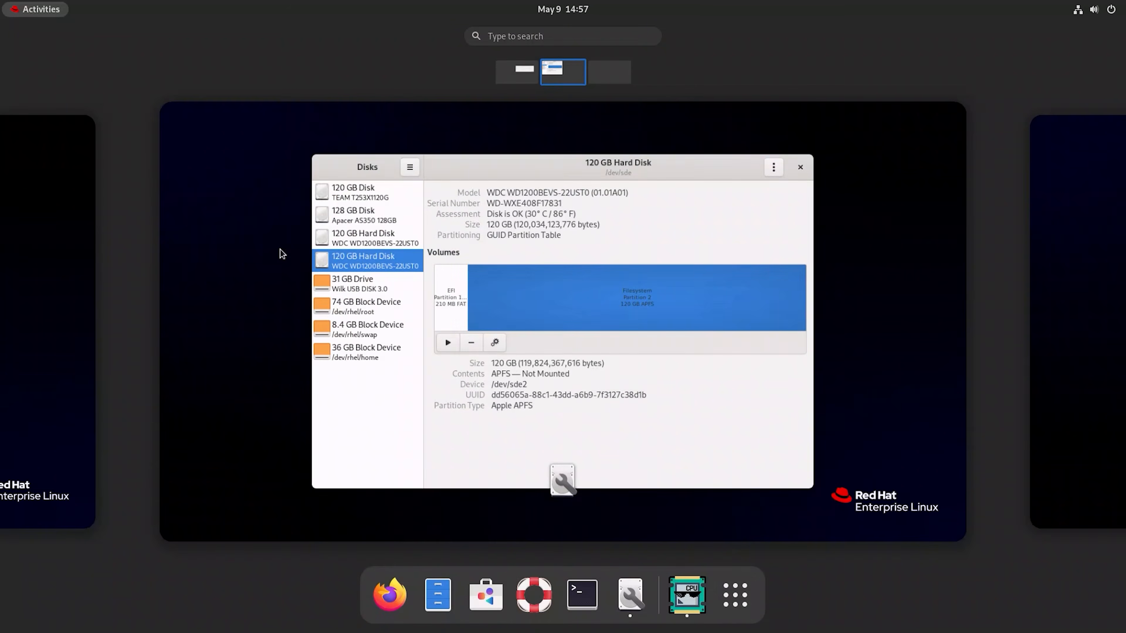
click(741, 613)
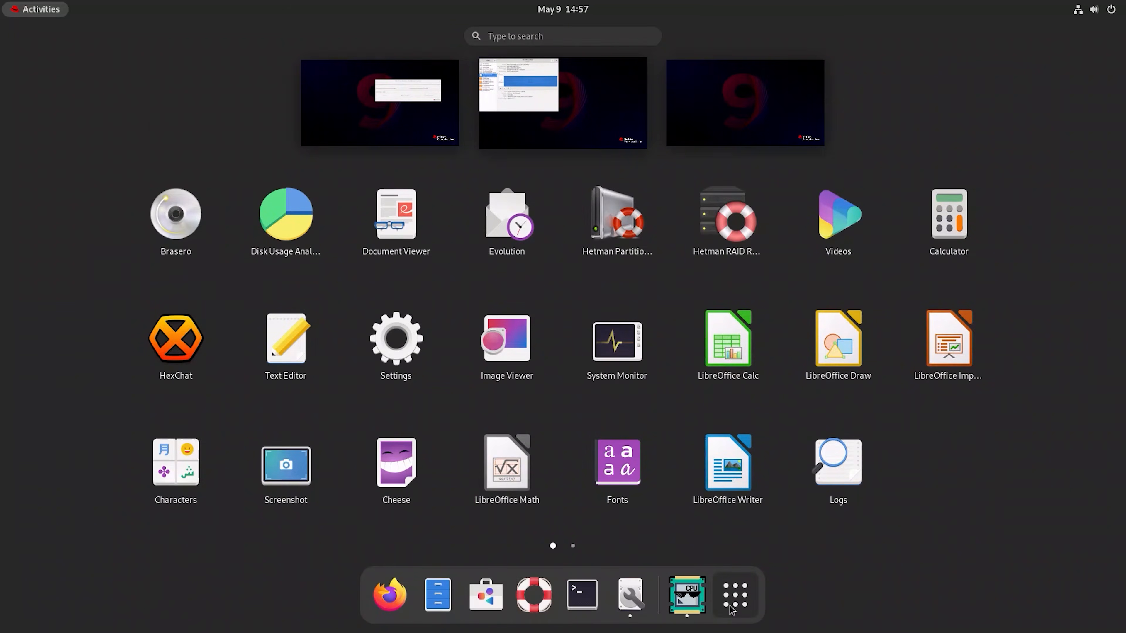
click(602, 251)
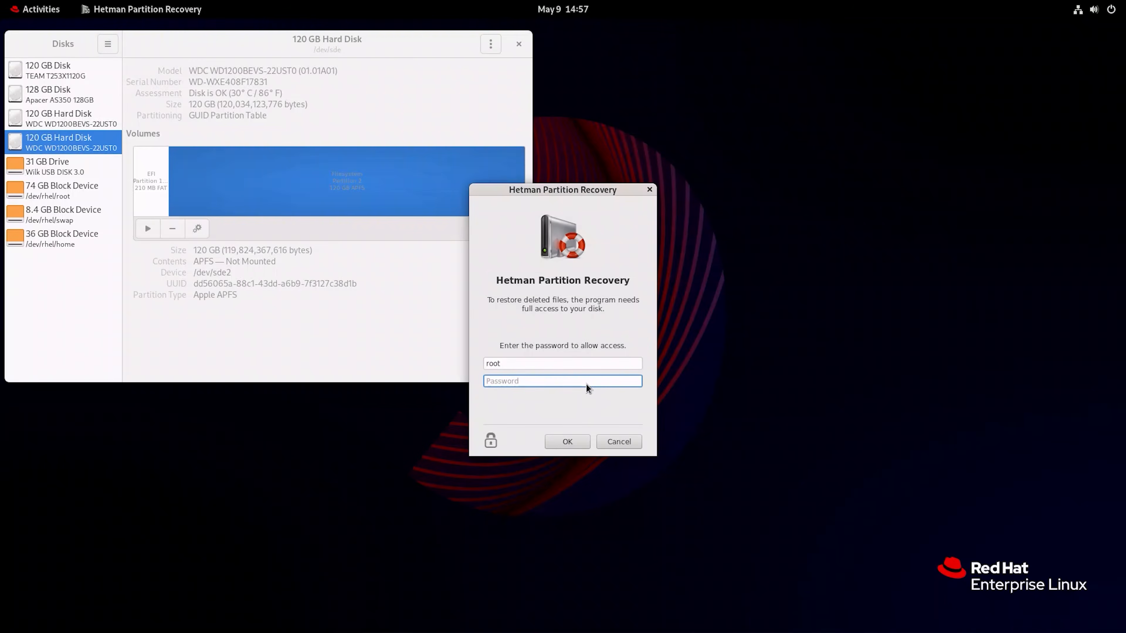
text(**)
key(Return)
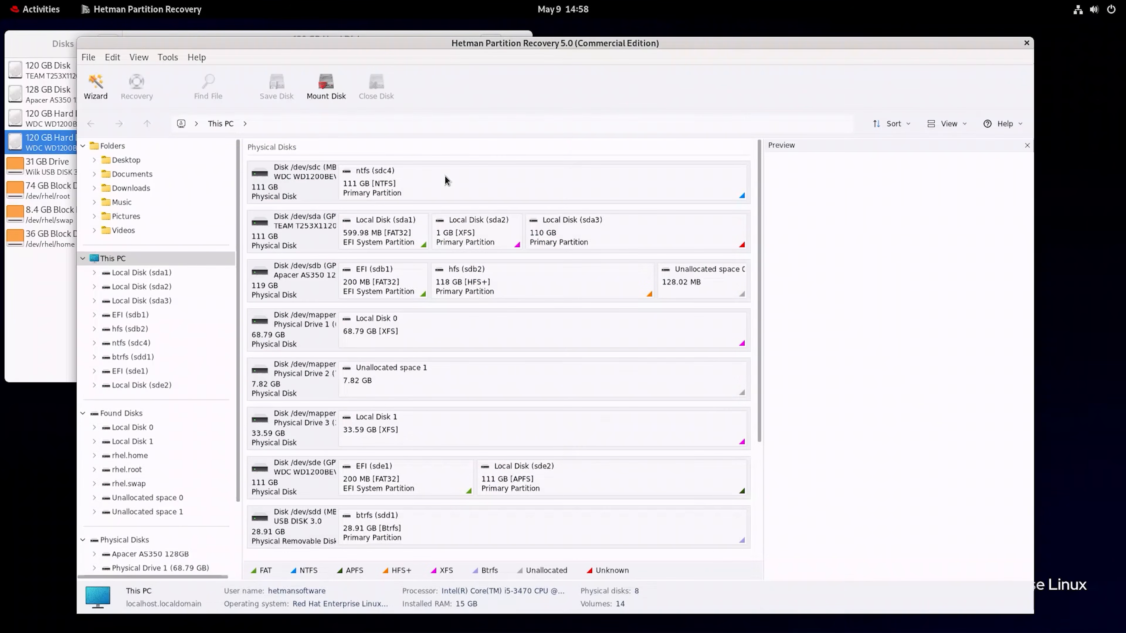
Compare the APFS partition Local Disk (sde2) in Hetman Partition Recovery with the device name of the matching partition in Disks
click(486, 469)
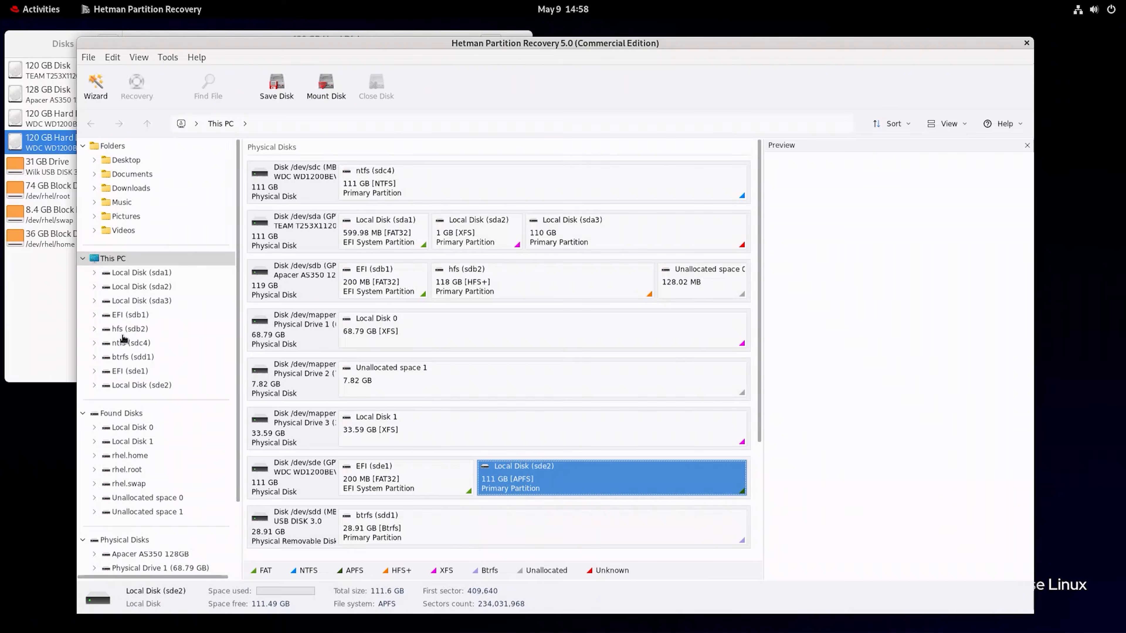
click(62, 302)
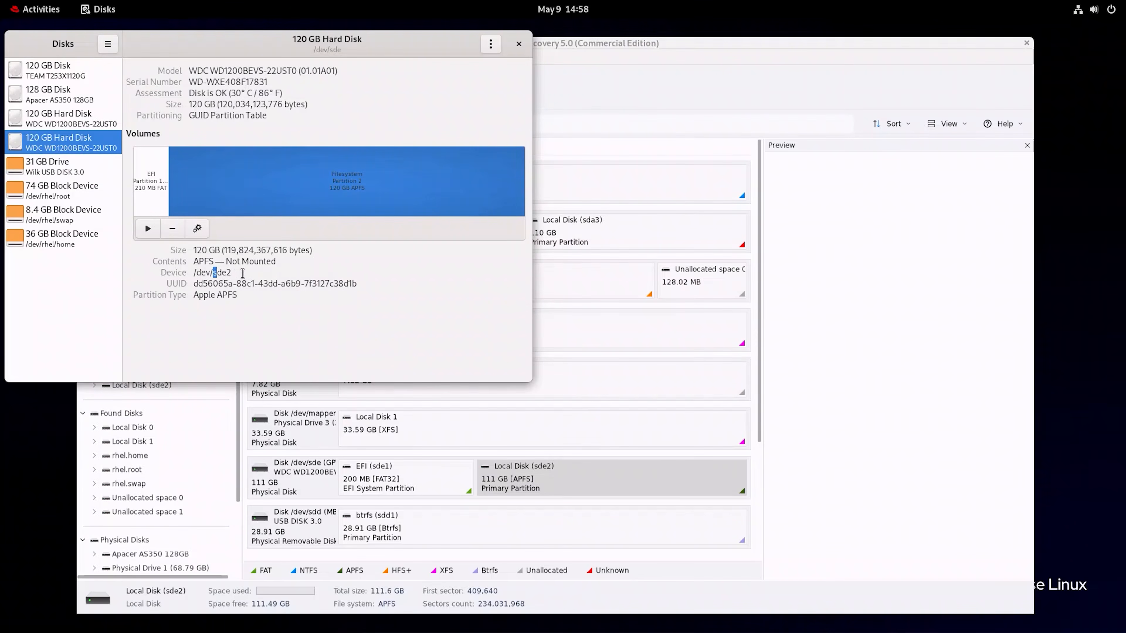
drag(242, 273, 214, 272)
click(593, 483)
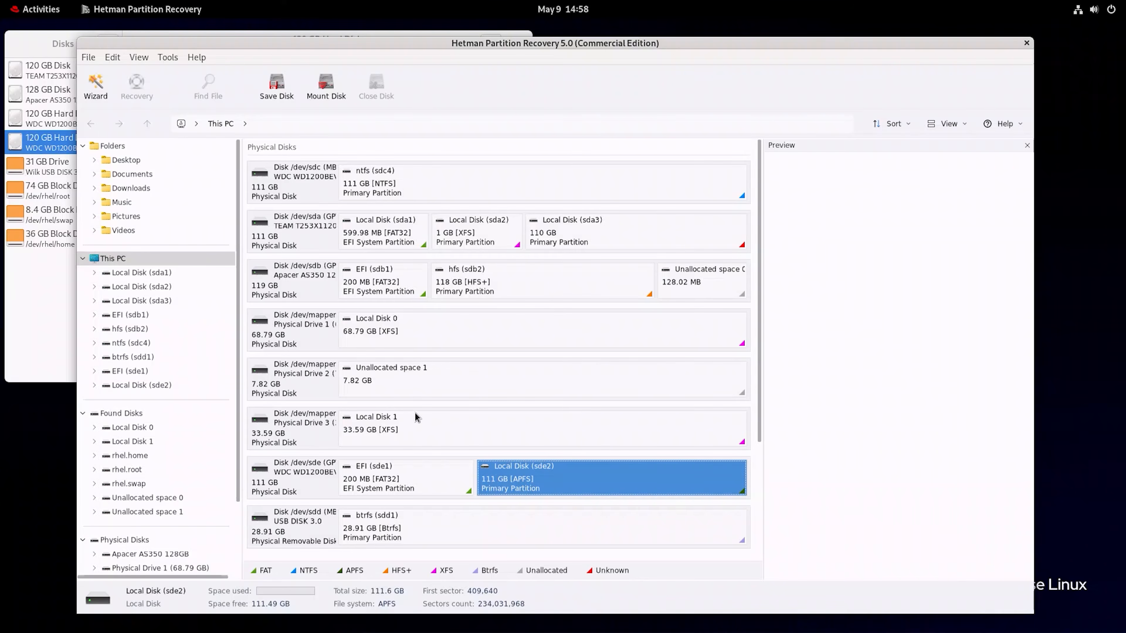
Compare the HFS+ partition hfs (sdb2) with the device name of the 128 GB disk's second partition in Disks, and return to Hetman Partition Recovery
click(499, 289)
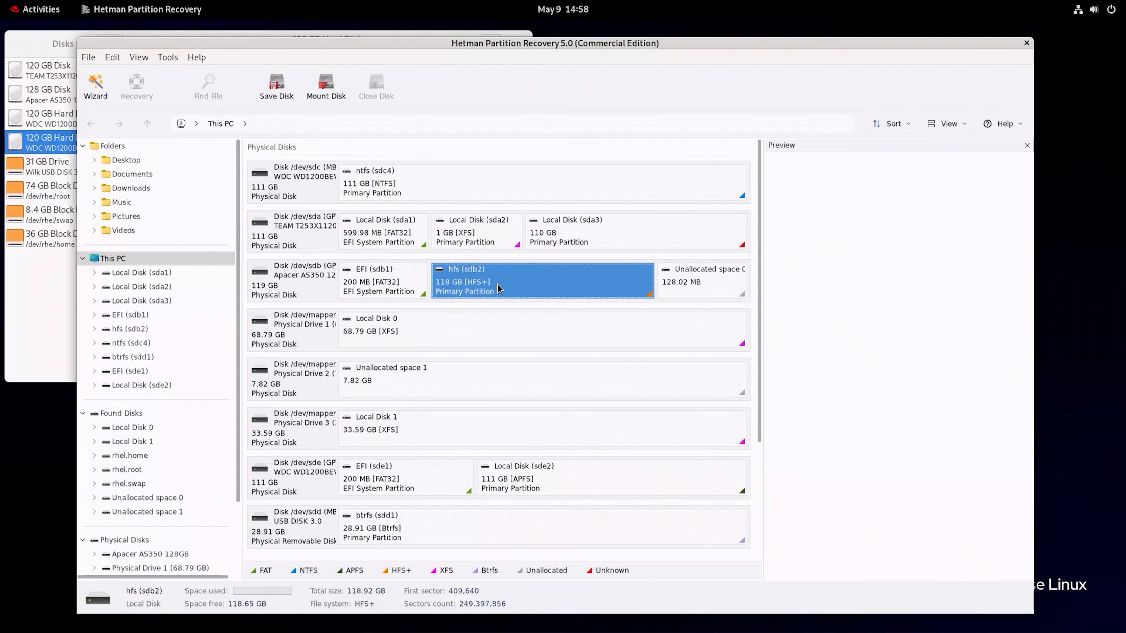
click(57, 292)
click(56, 94)
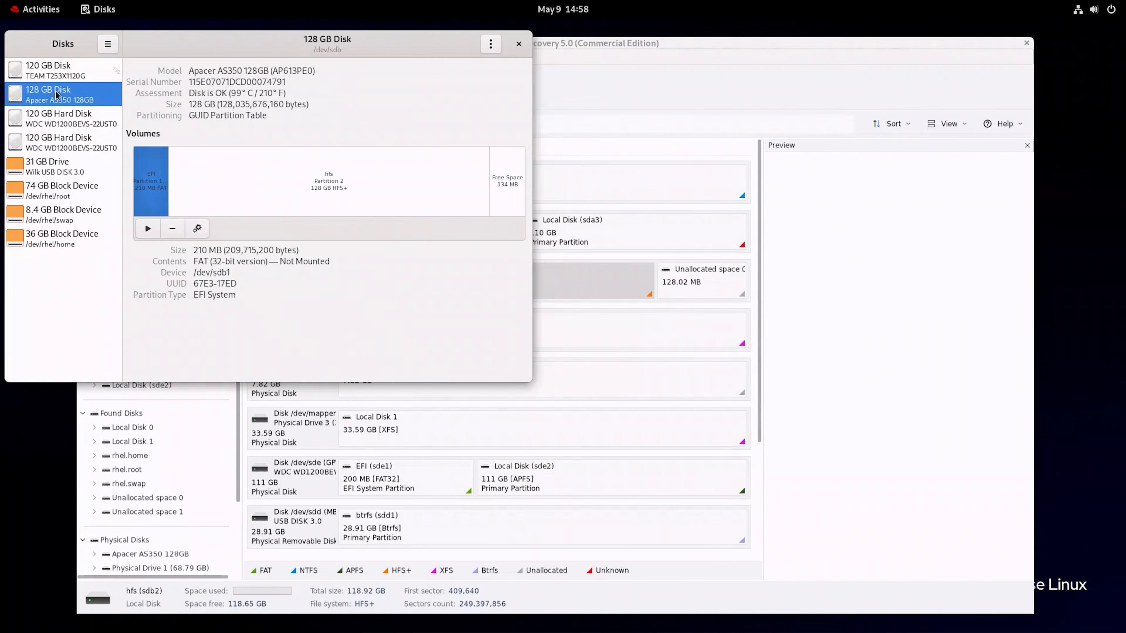
double_click(218, 274)
click(343, 183)
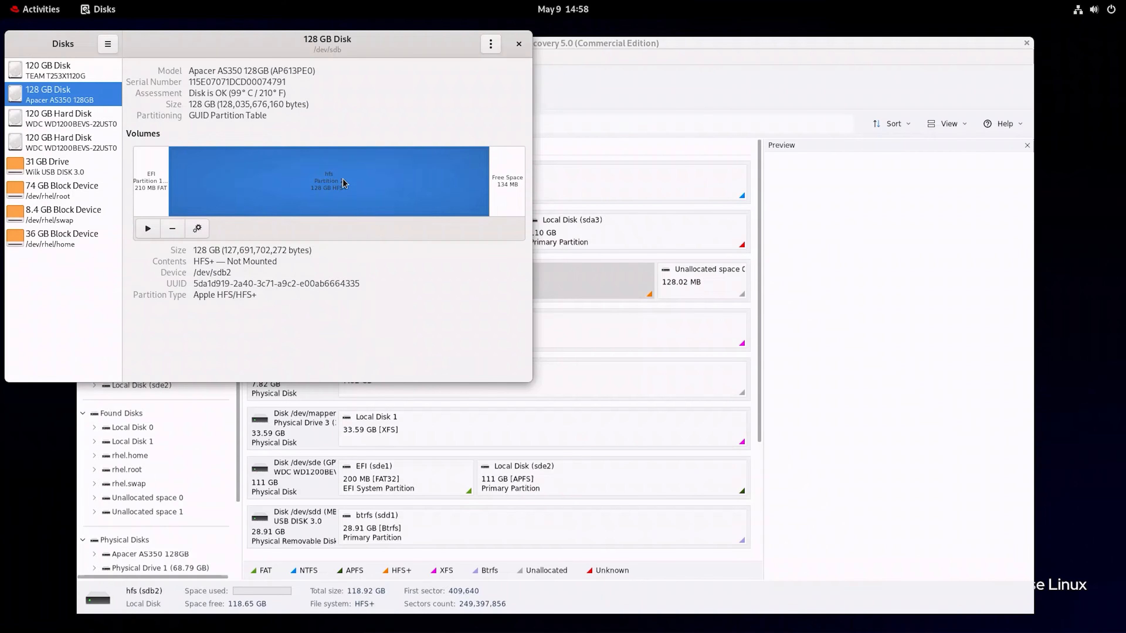
double_click(221, 272)
click(698, 58)
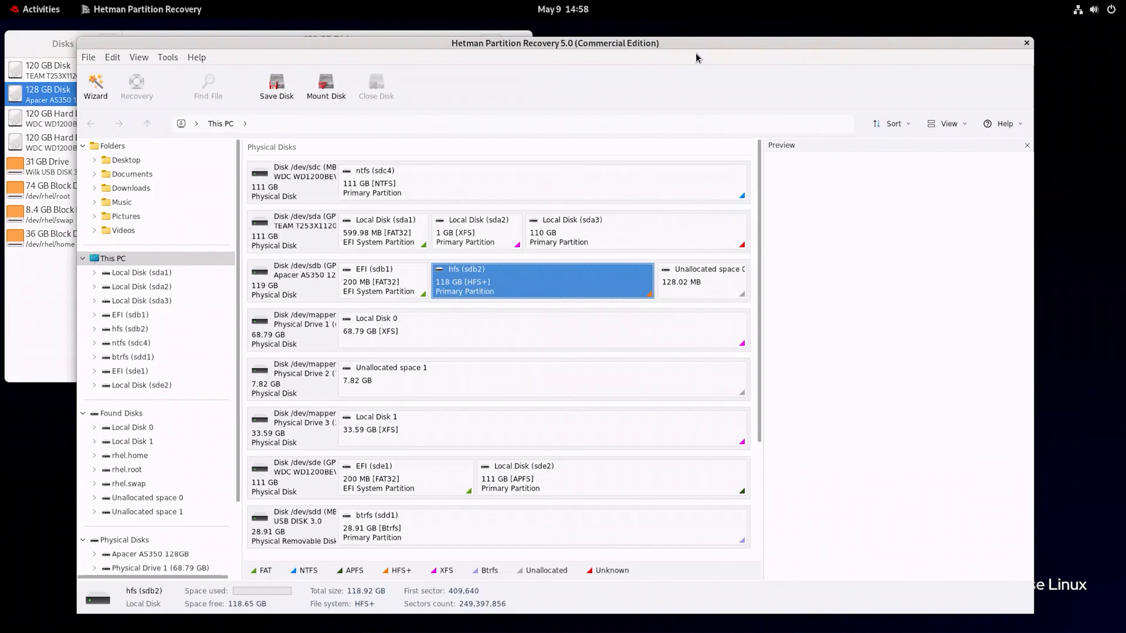
Run a fast scan of the HFS+ partition hfs (sdb2) and finish the File Recovery Wizard
right_click(508, 277)
click(564, 285)
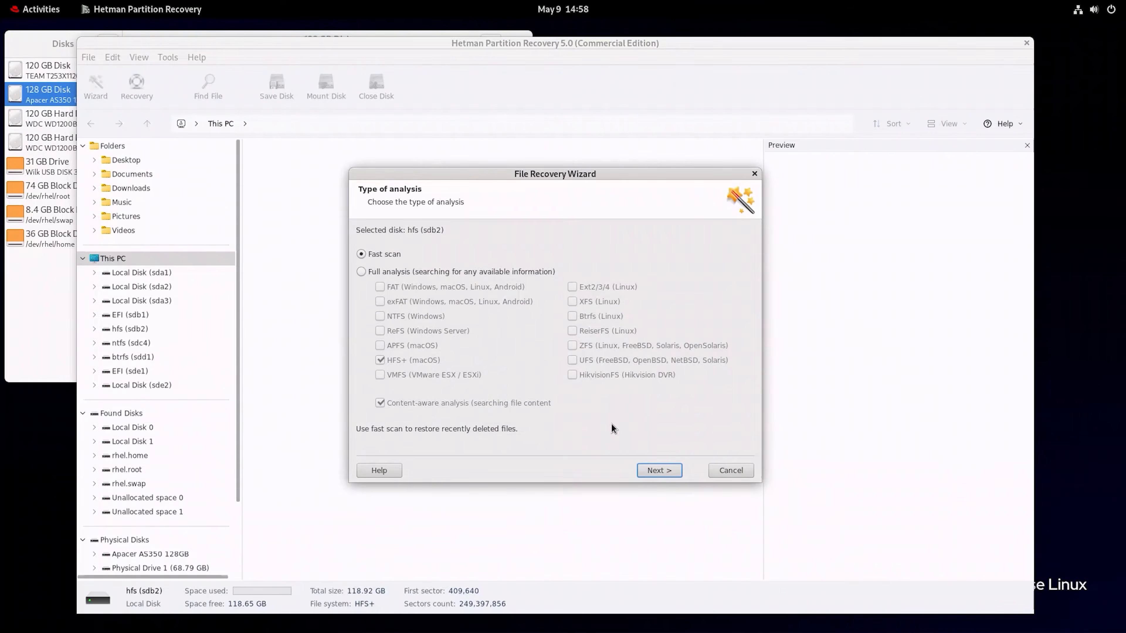
click(656, 470)
click(662, 472)
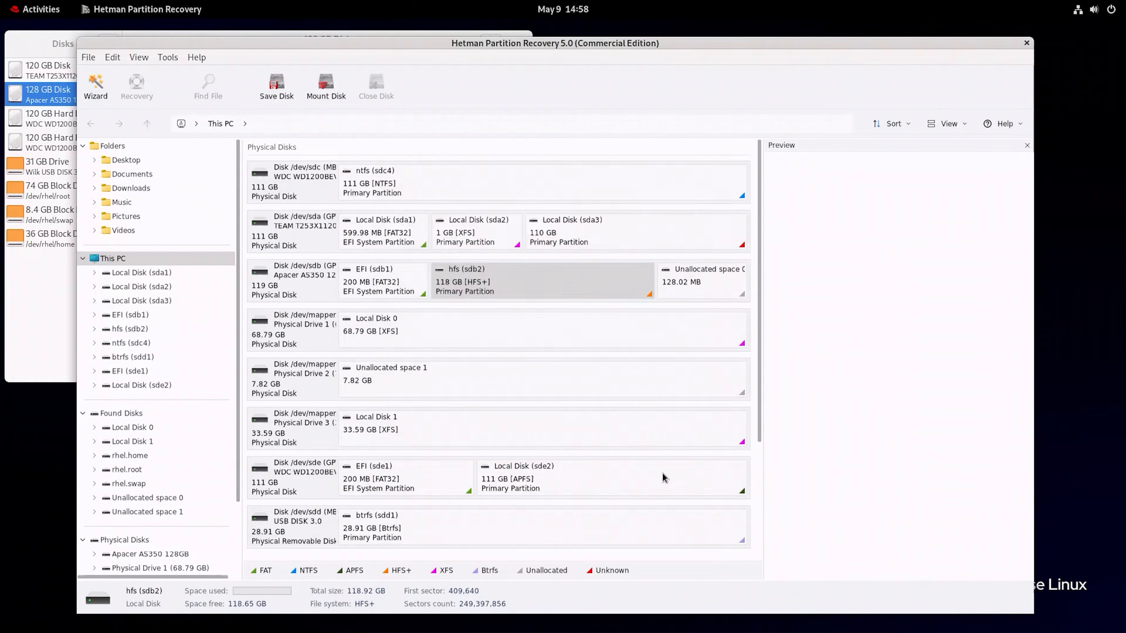
Preview the photos and screenshots in the micronet pr5000u2f folder of hfs (sdb2), and go back up to the disk list
click(303, 275)
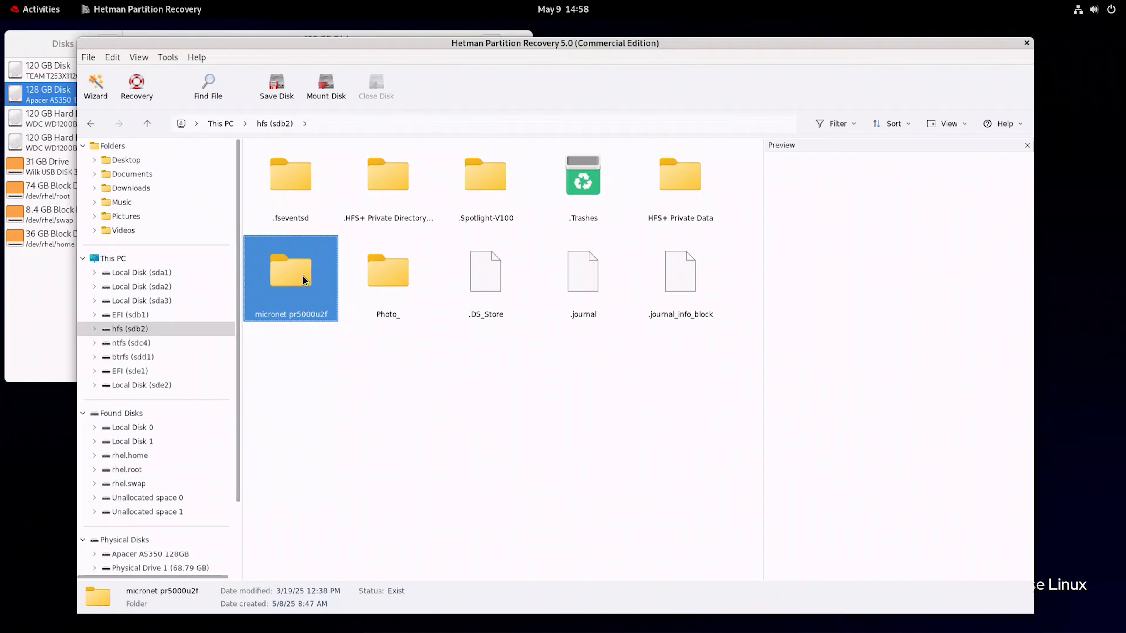
double_click(308, 279)
click(299, 197)
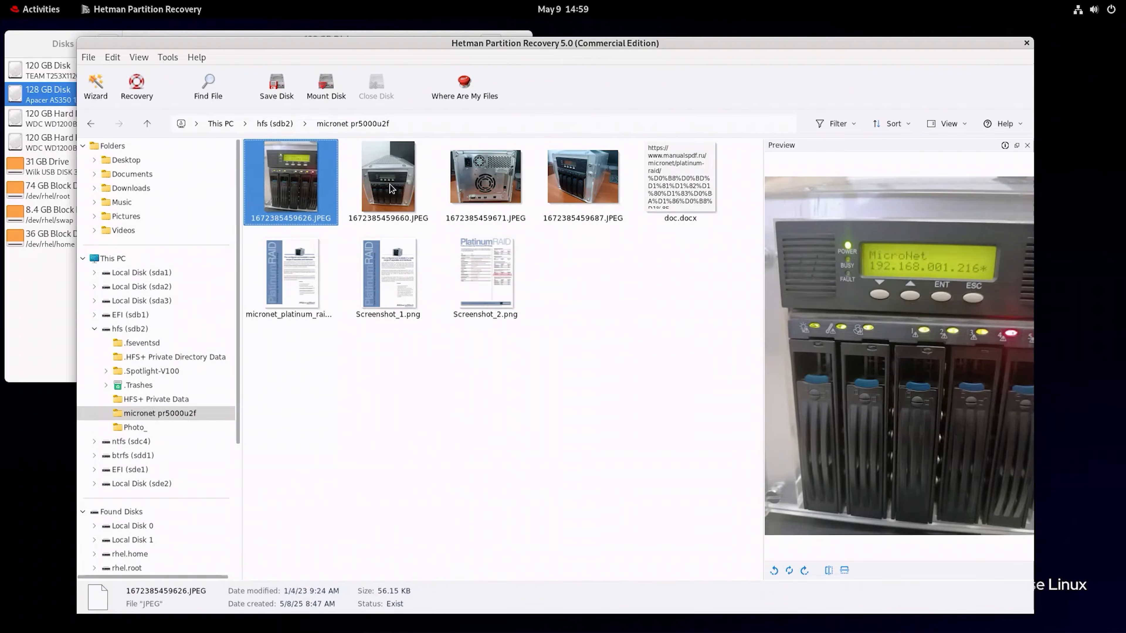
click(389, 184)
click(465, 253)
click(398, 285)
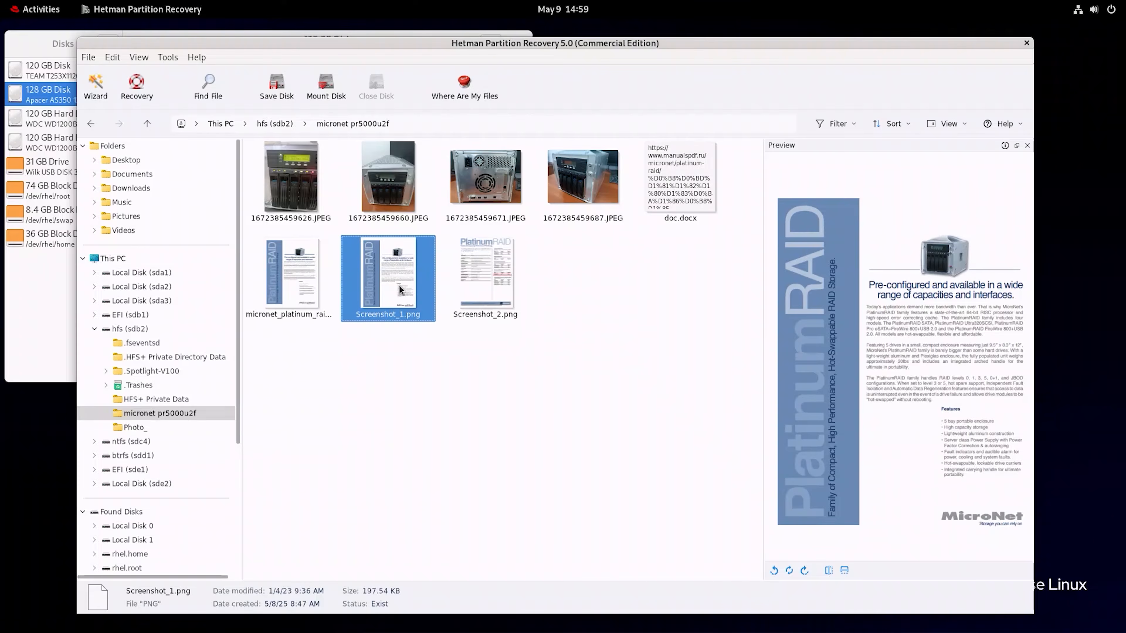
click(488, 271)
click(147, 124)
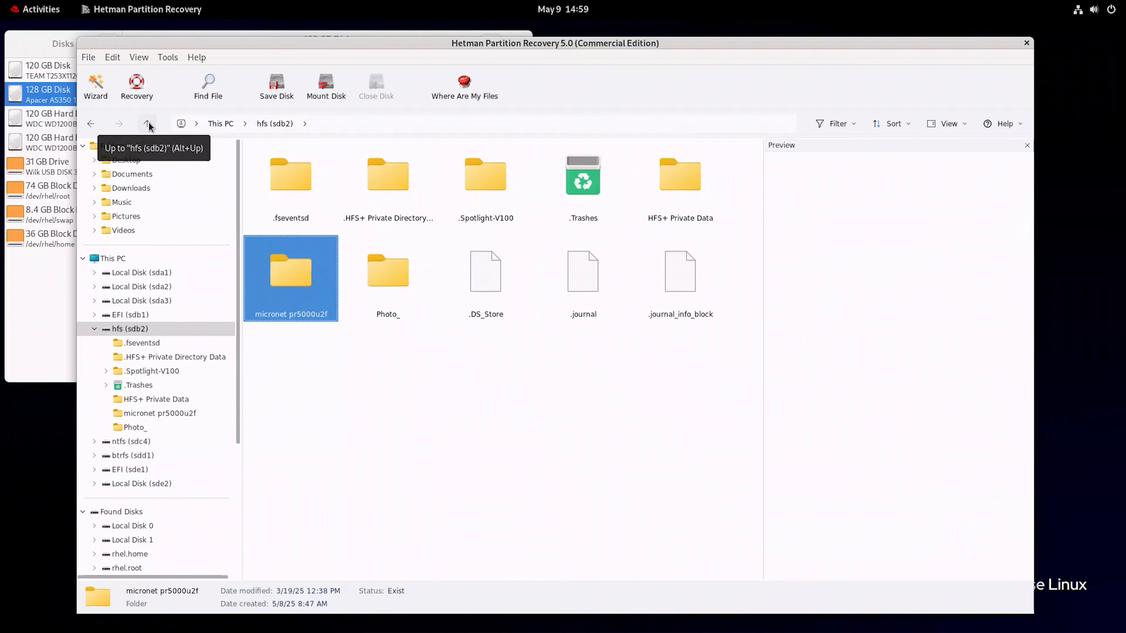
click(147, 124)
Run a fast scan of the APFS partition Local Disk (sde2) and finish the File Recovery Wizard
click(509, 457)
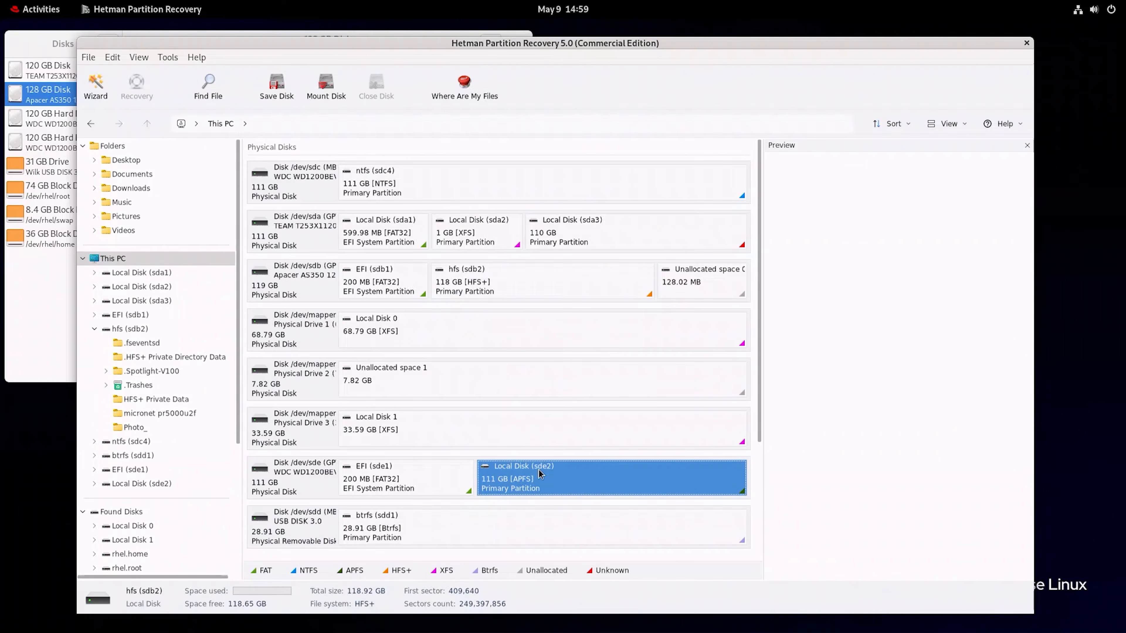
right_click(539, 475)
click(570, 481)
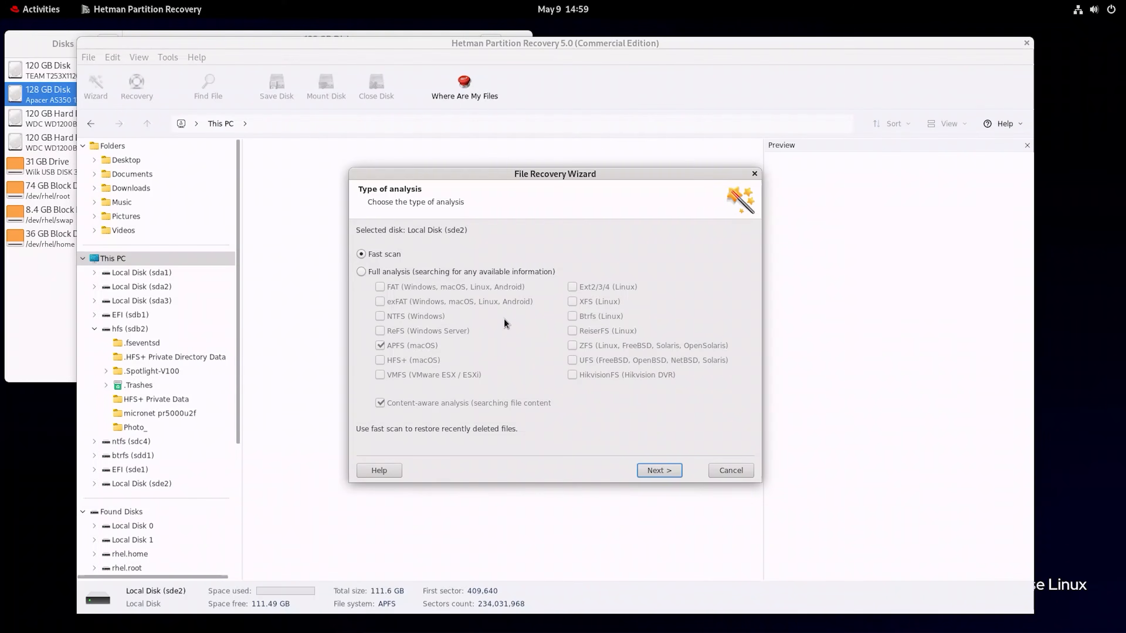
click(660, 471)
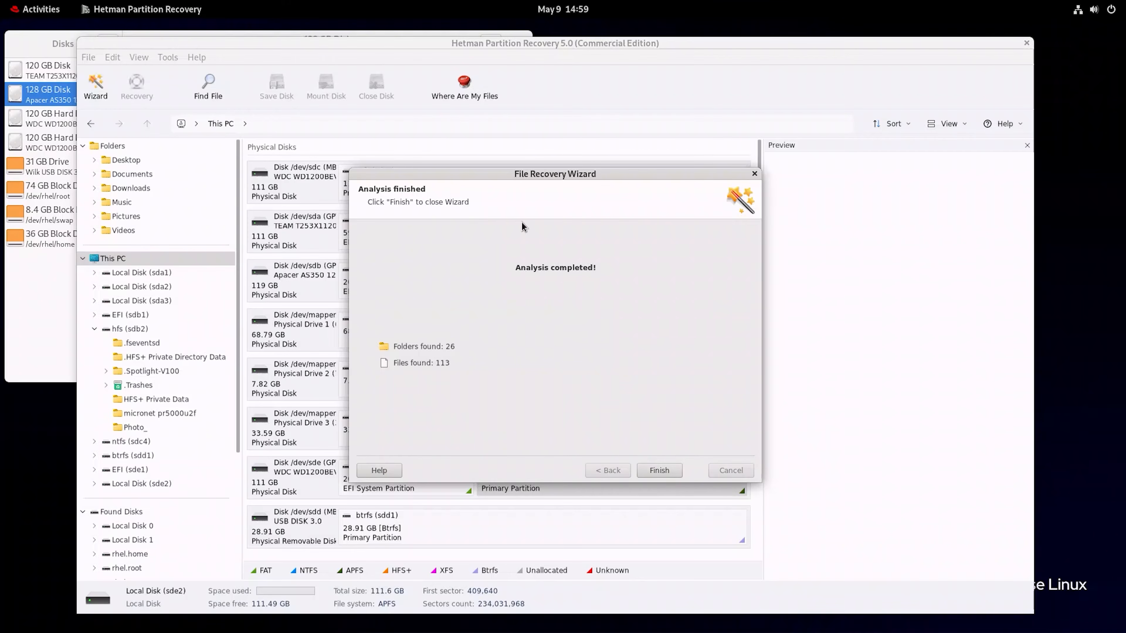
click(666, 472)
Open the apfs volume found on Local Disk (sde2) and preview its image files, including 191.jpg
click(299, 179)
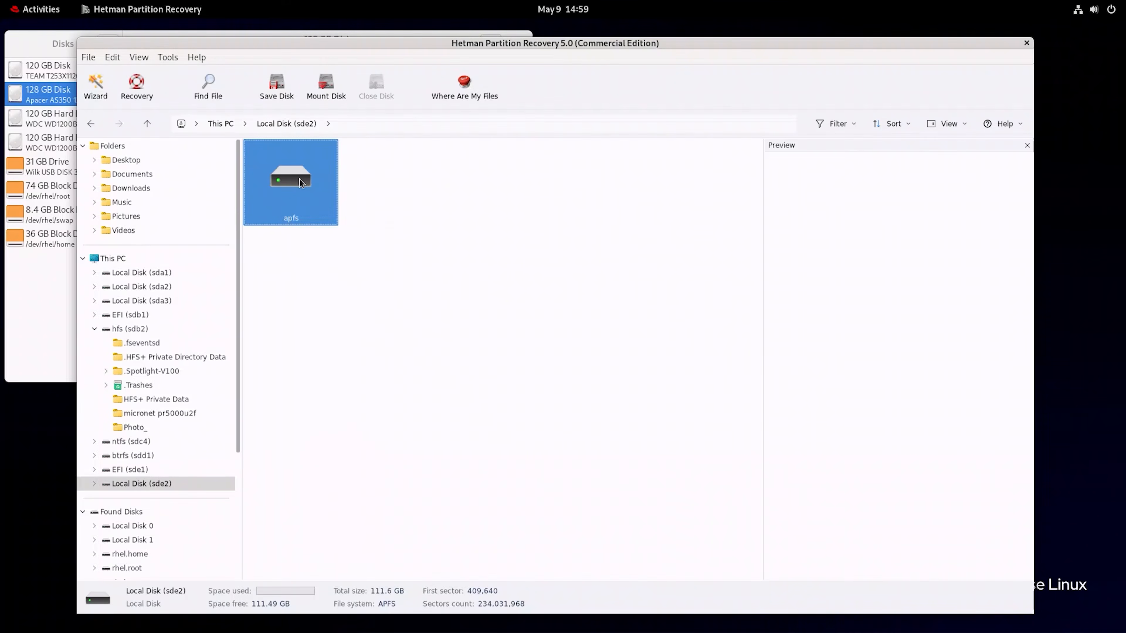
double_click(289, 195)
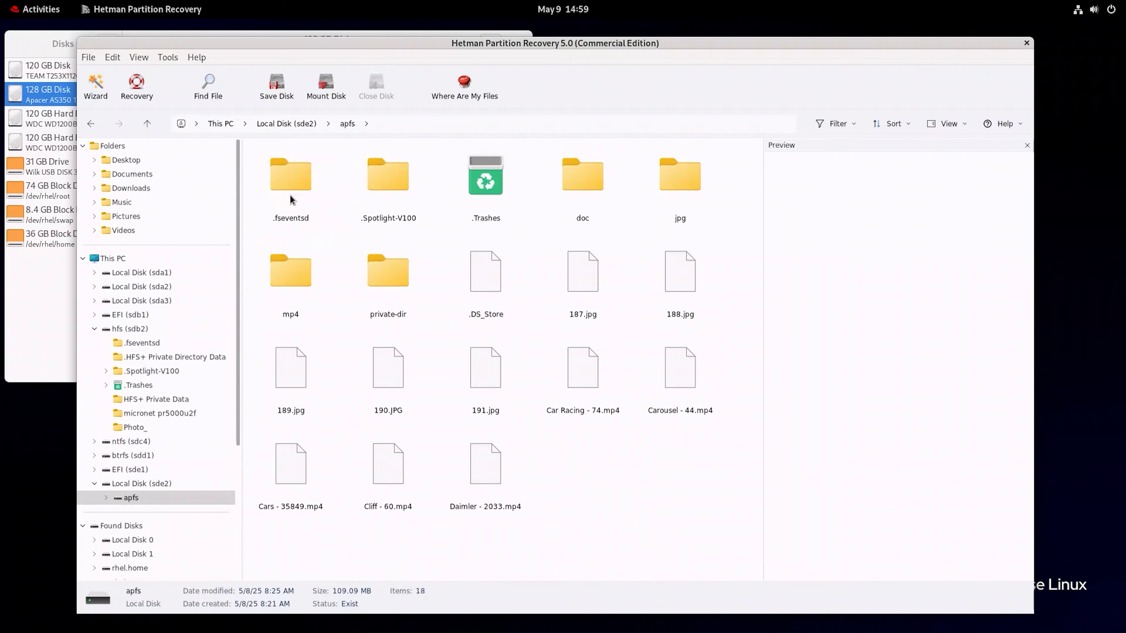
click(536, 287)
key(Right)
click(462, 376)
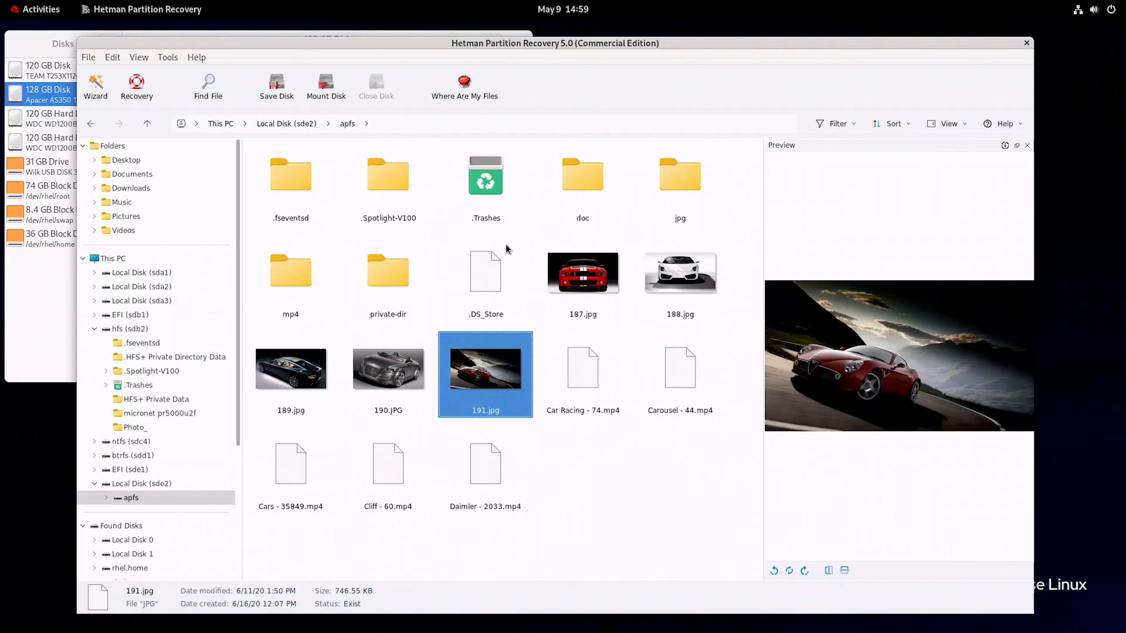
Look inside the jpg folder of the apfs volume, preview a file there, and go back up to the volume
double_click(678, 182)
click(374, 190)
click(151, 132)
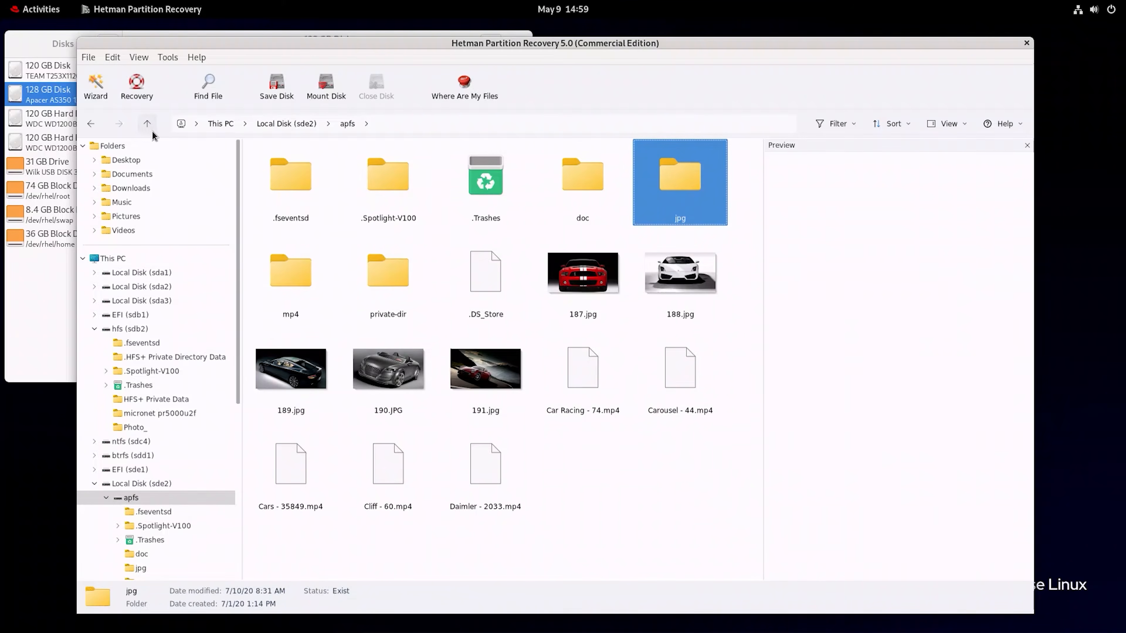
Preview 191.jpg, 190.JPG and Car Racing - 74.mp4 on the apfs volume, and Motocross - 10797.mp4 in its mp4 folder
click(485, 371)
click(392, 381)
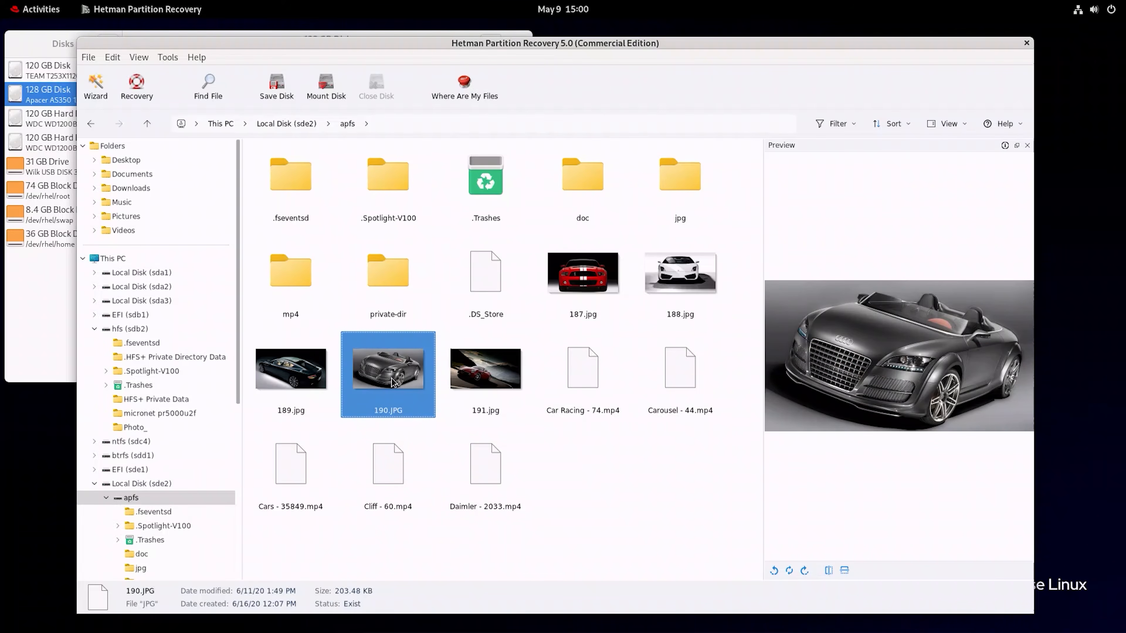
click(589, 374)
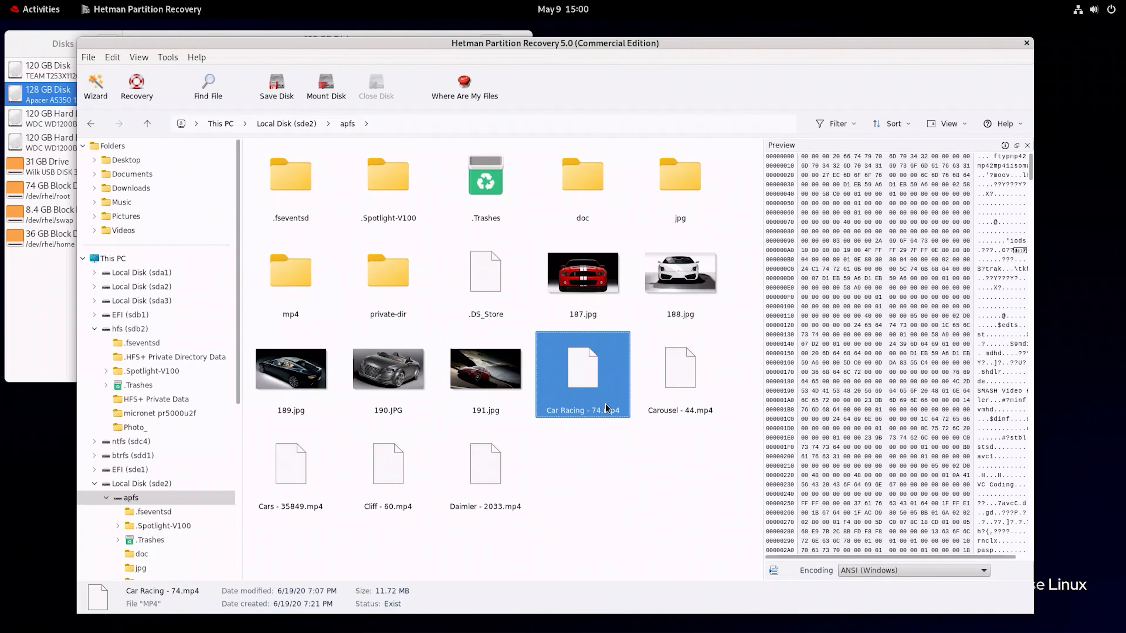
double_click(284, 287)
click(382, 180)
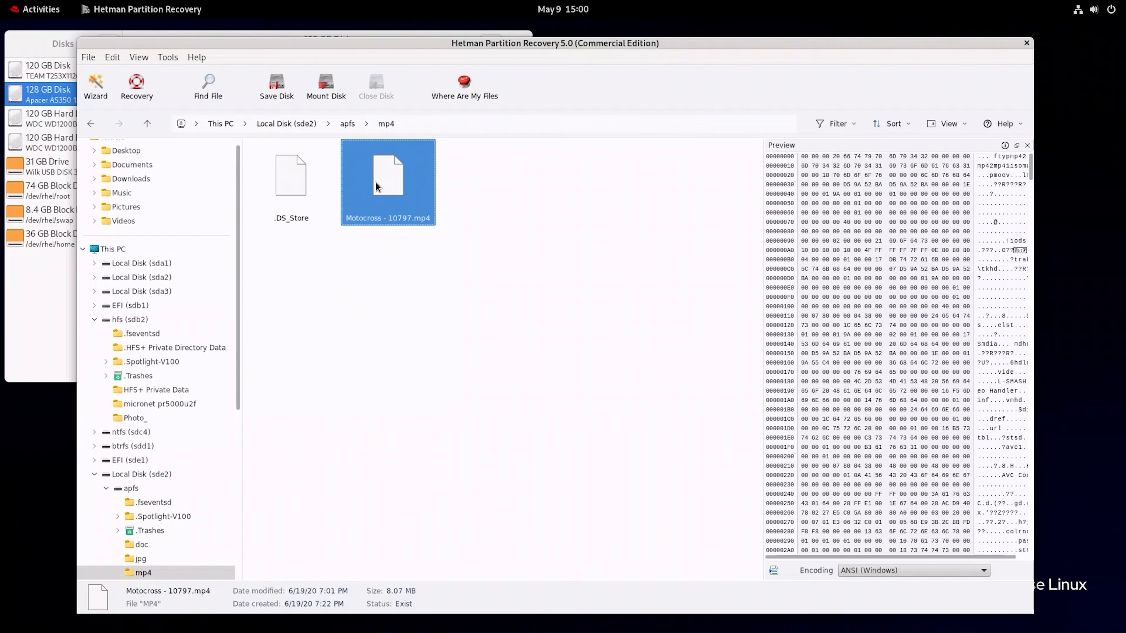
Return to the apfs volume and preview Carousel - 44.mp4, Daimler - 2033.mp4, Cliff - 60.mp4 and Cars - 35849.mp4
click(147, 123)
click(637, 373)
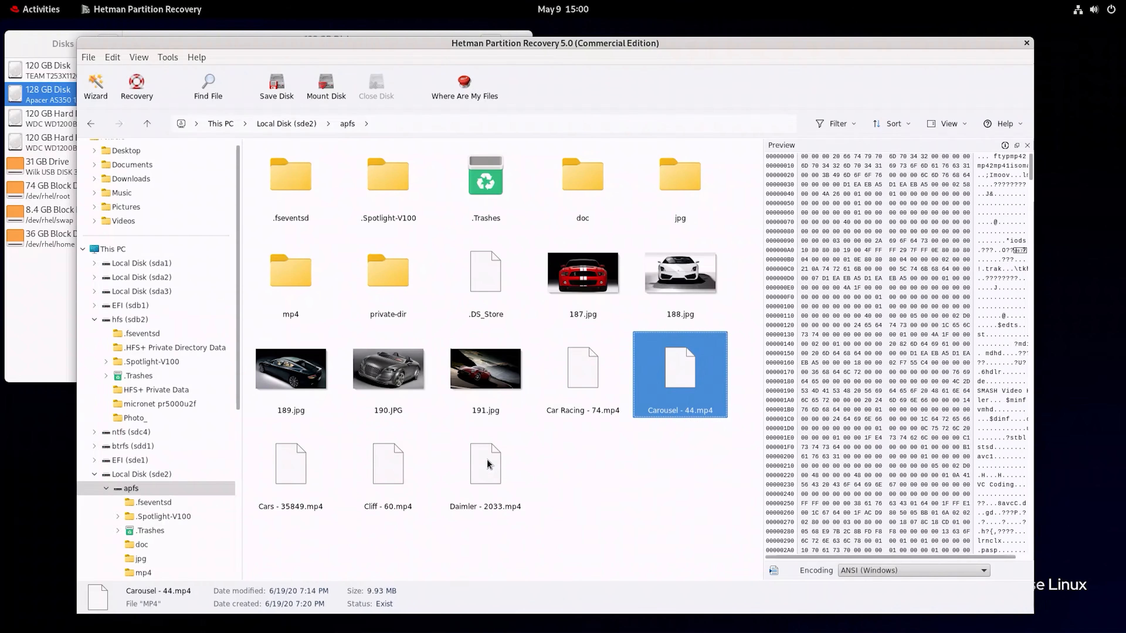
click(479, 463)
click(427, 471)
click(290, 482)
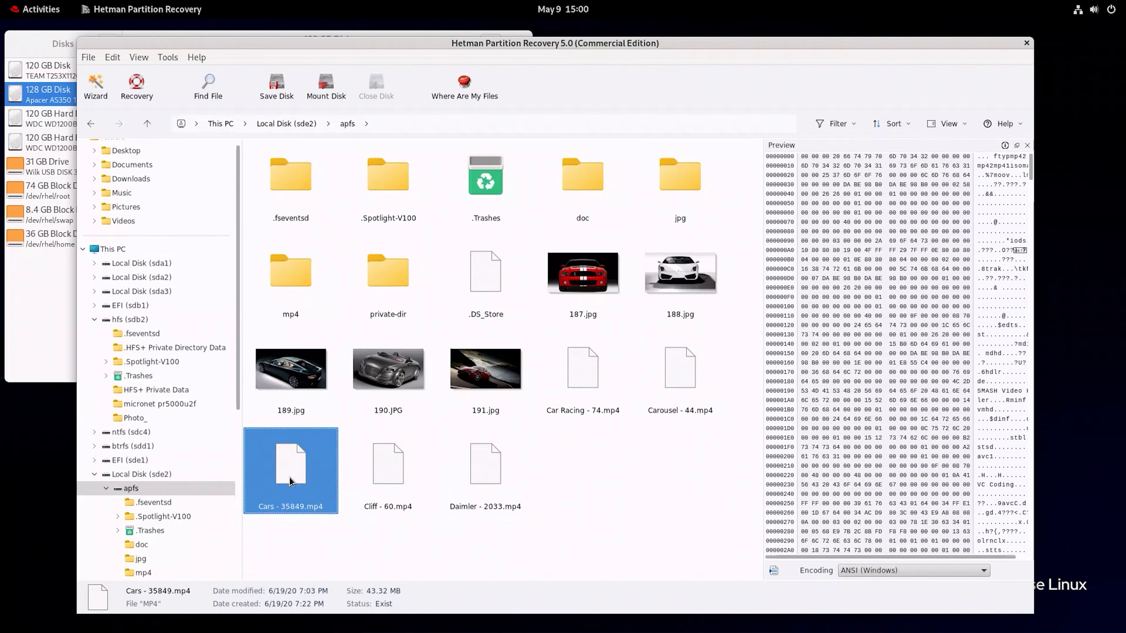
Recover the five videos from Car Racing - 74.mp4 through Daimler - 2033.mp4 to hard disk, in the Restored Files folder under Documents
click(588, 388)
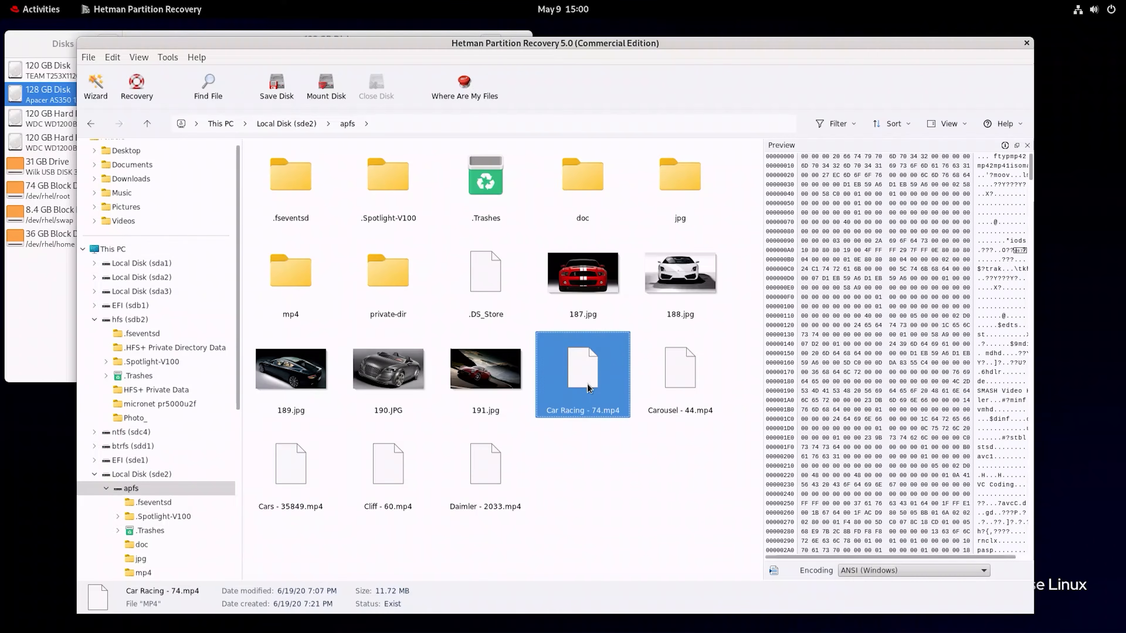
key(shift+Right)
key(shift+Right)
key(shift+Right)
key(shift+Right)
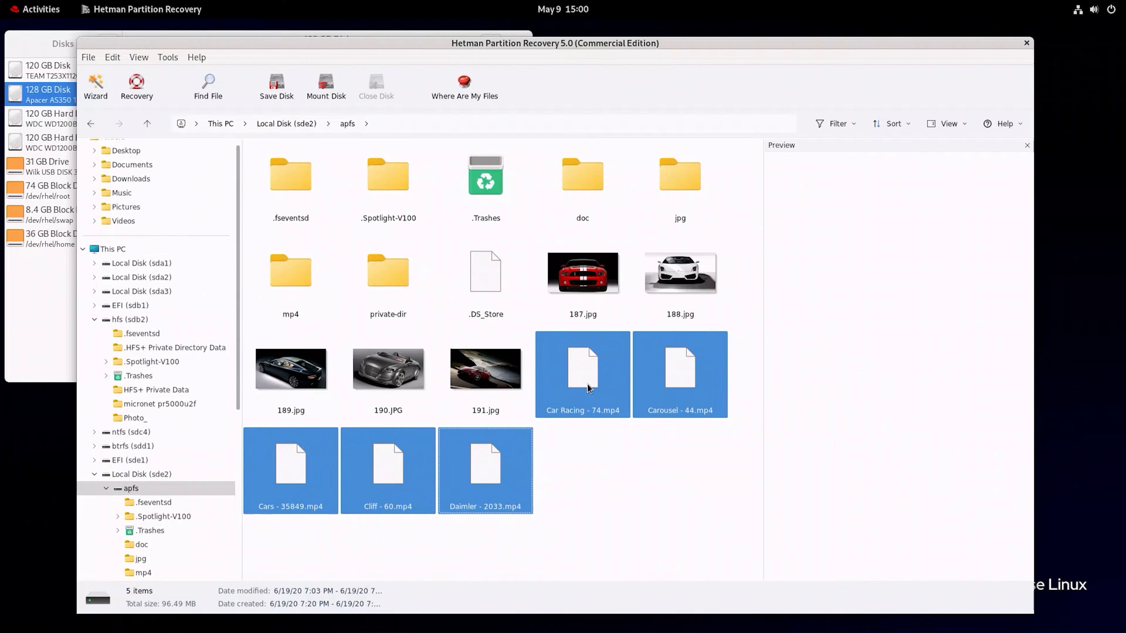
click(146, 84)
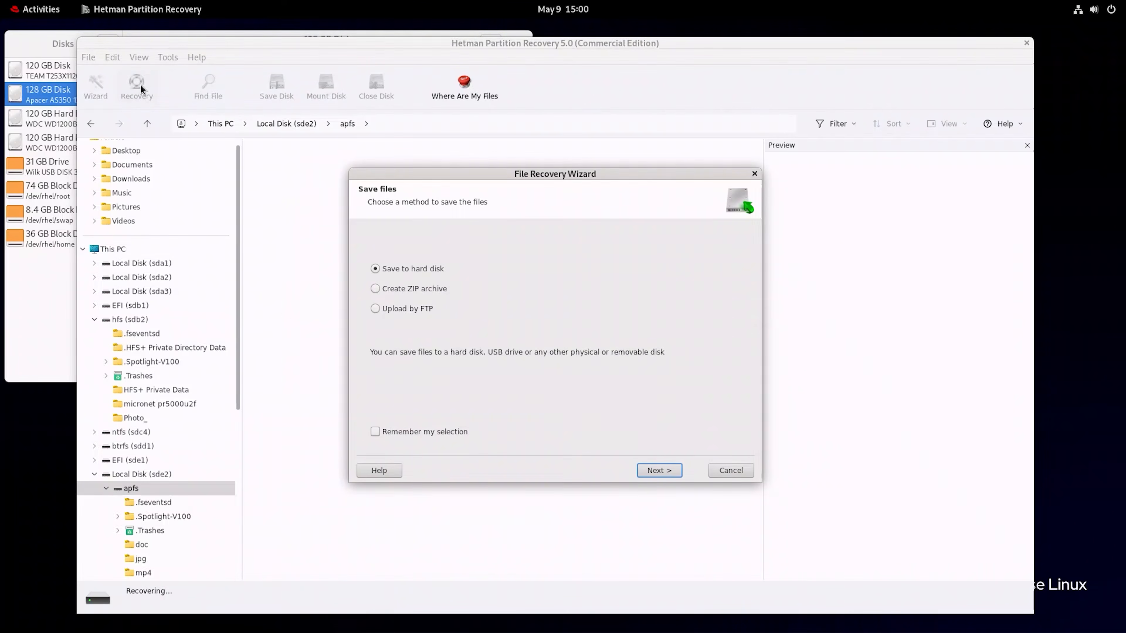
click(663, 470)
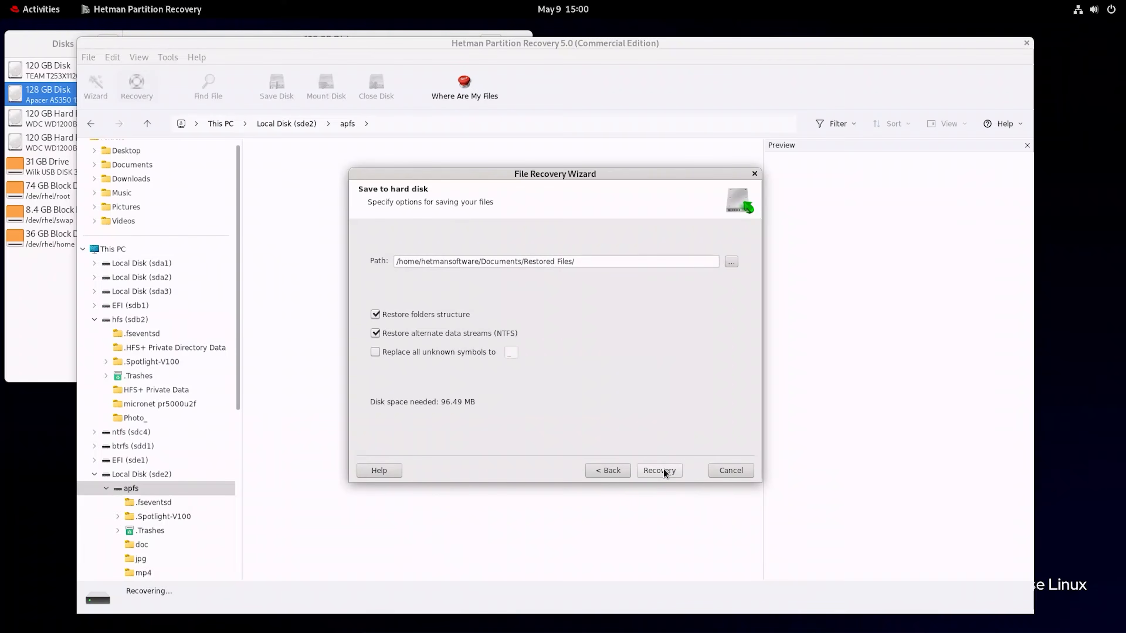
click(659, 470)
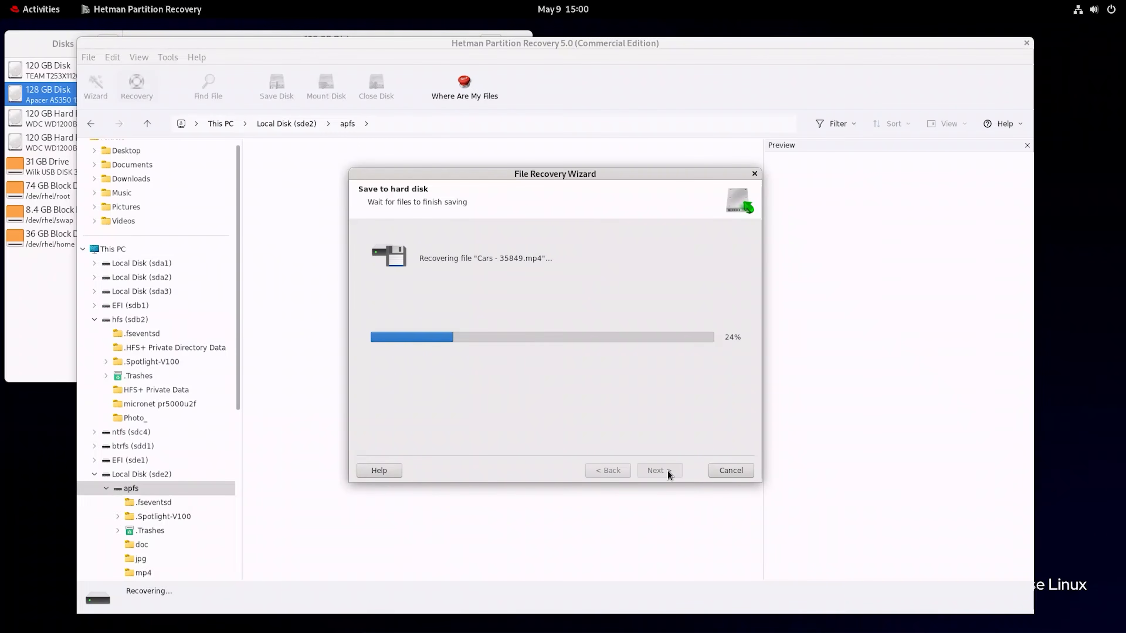
click(659, 469)
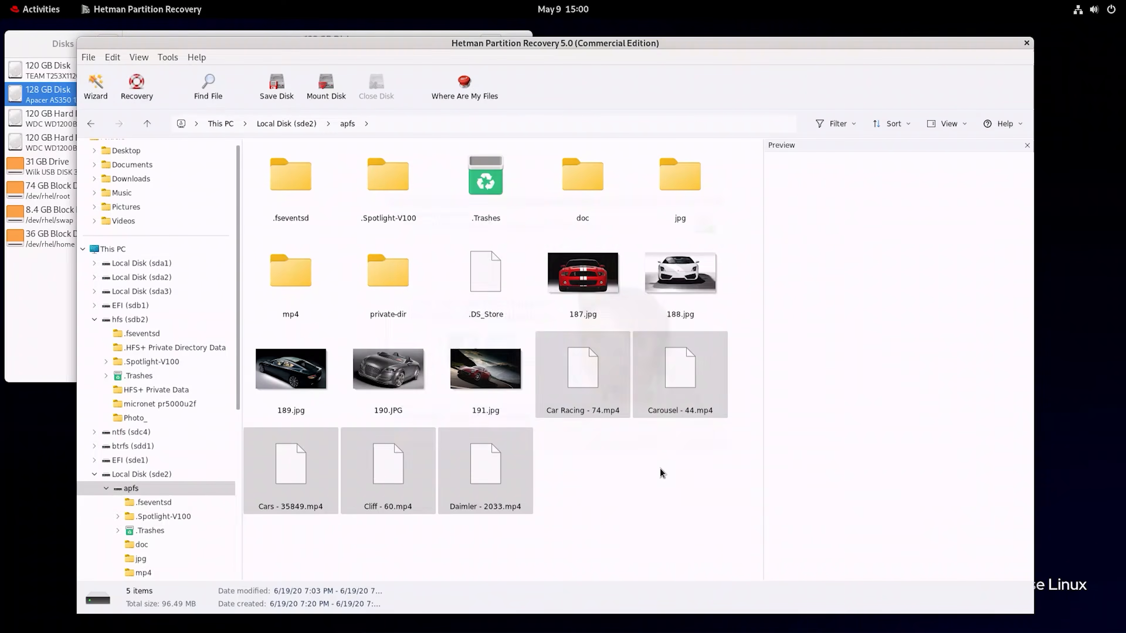
Switch to Files and open the Restored Files folder in Documents
click(39, 9)
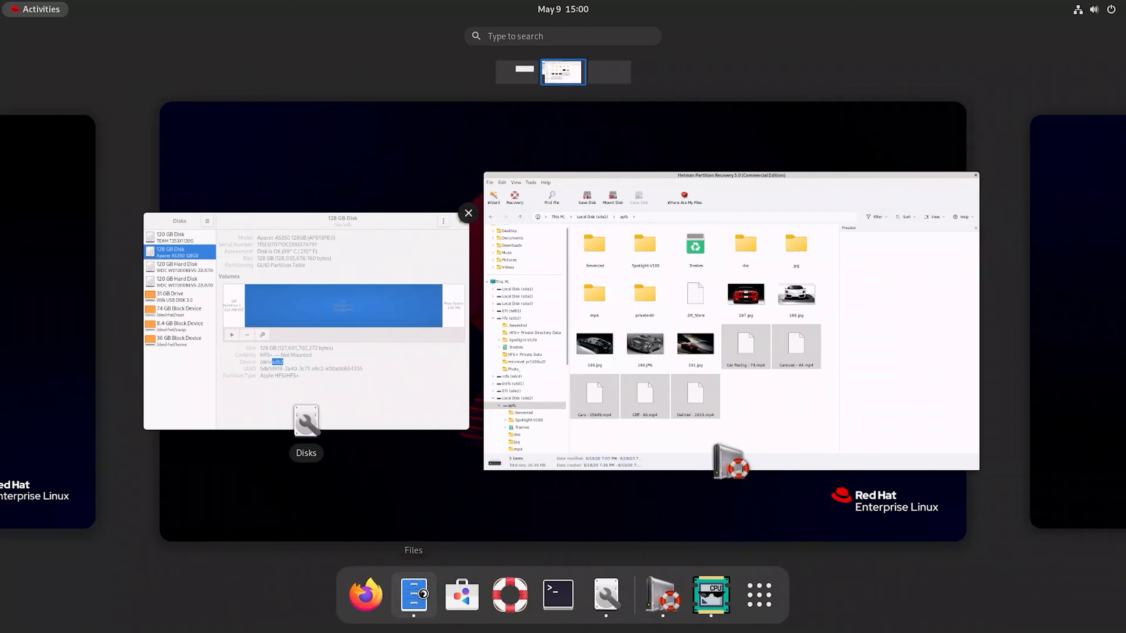
click(413, 595)
click(52, 129)
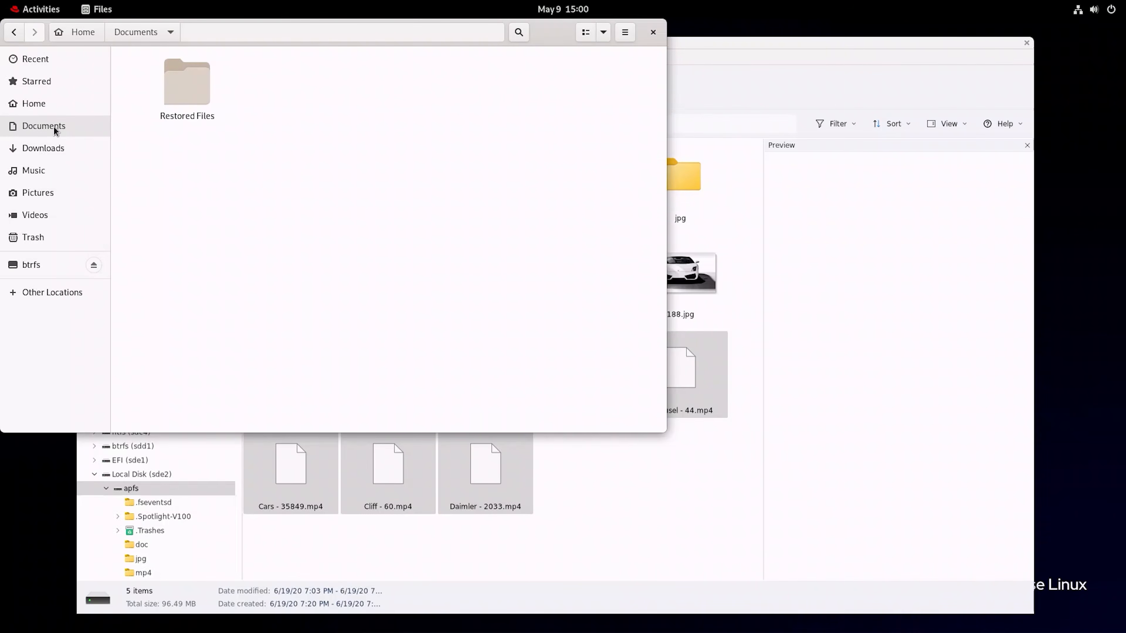
click(191, 94)
double_click(191, 100)
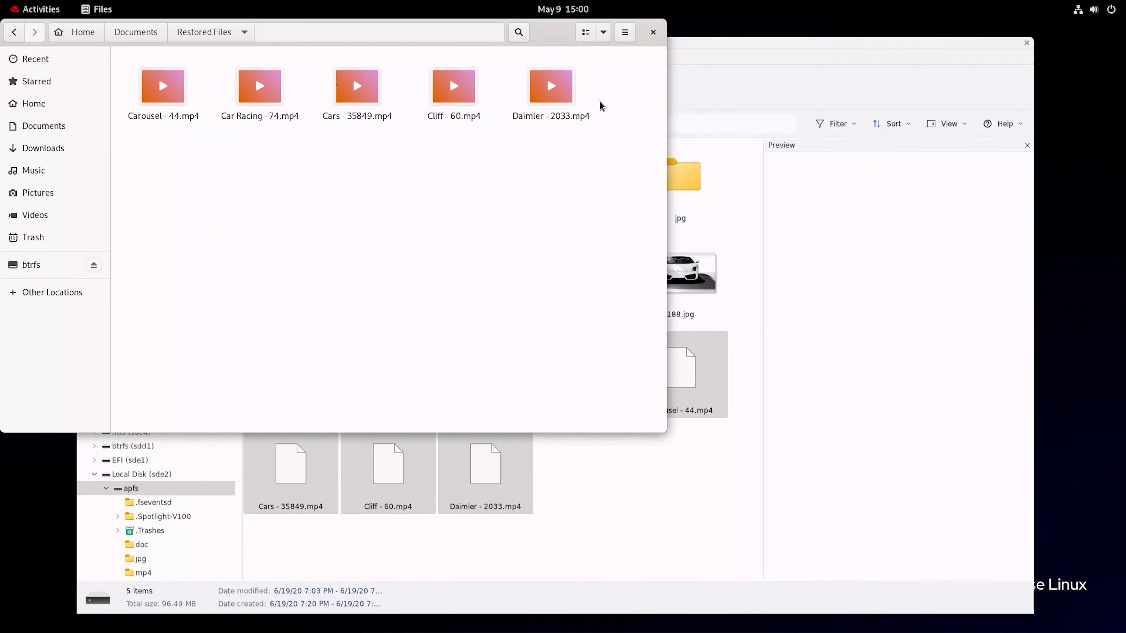
Play the recovered videos Carousel - 44.mp4, Car Racing - 74.mp4 and Cars - 35849.mp4 to check them
click(171, 100)
double_click(170, 100)
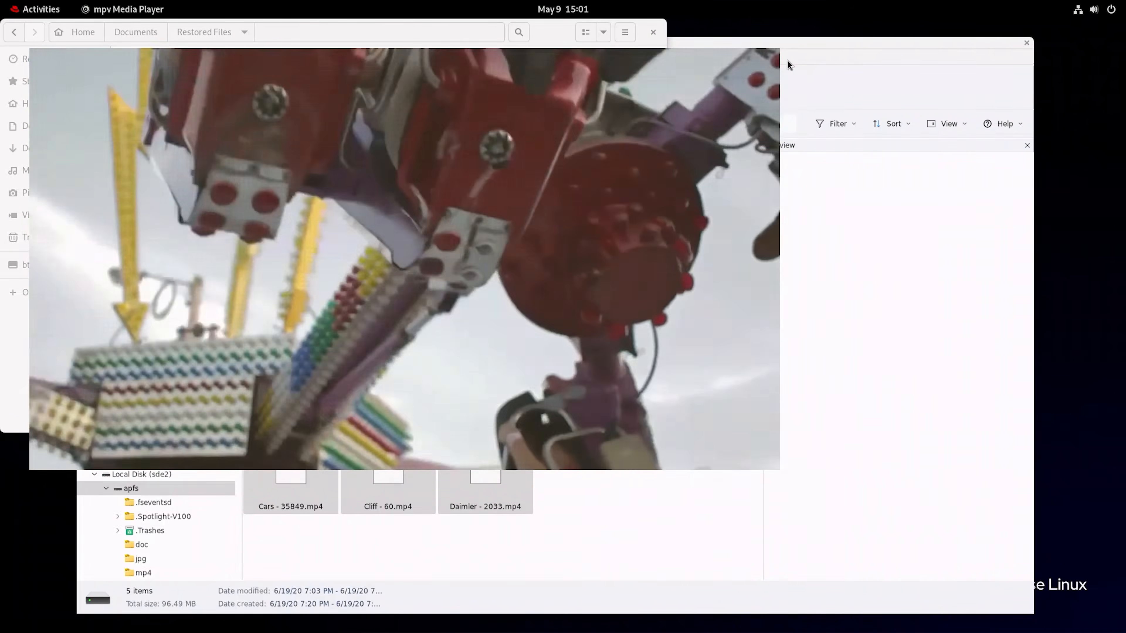
click(769, 57)
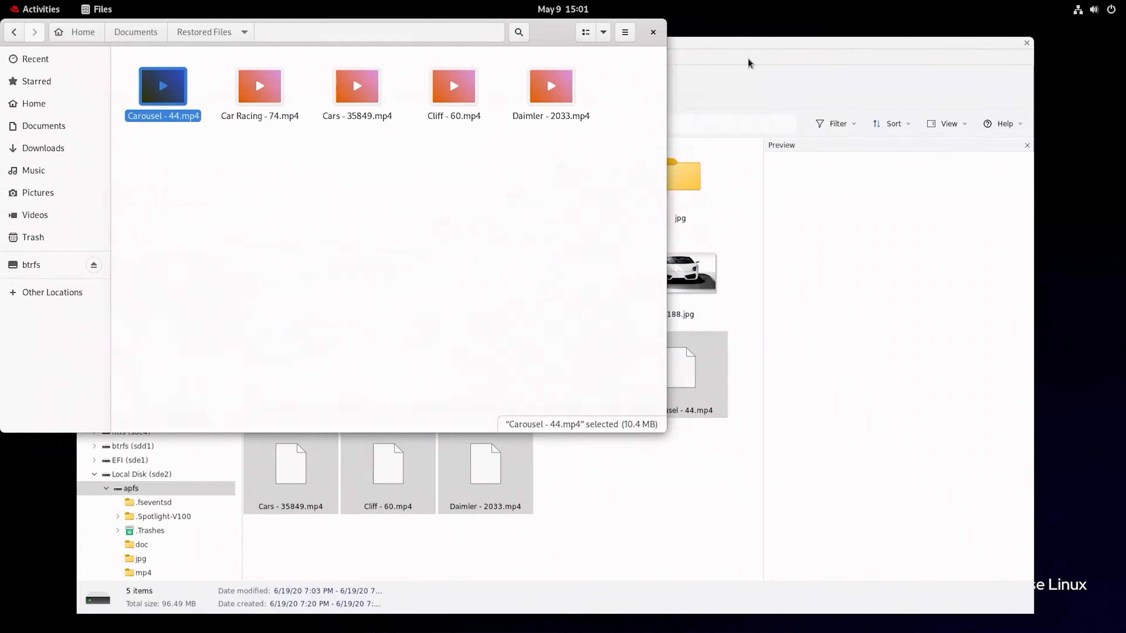
double_click(261, 99)
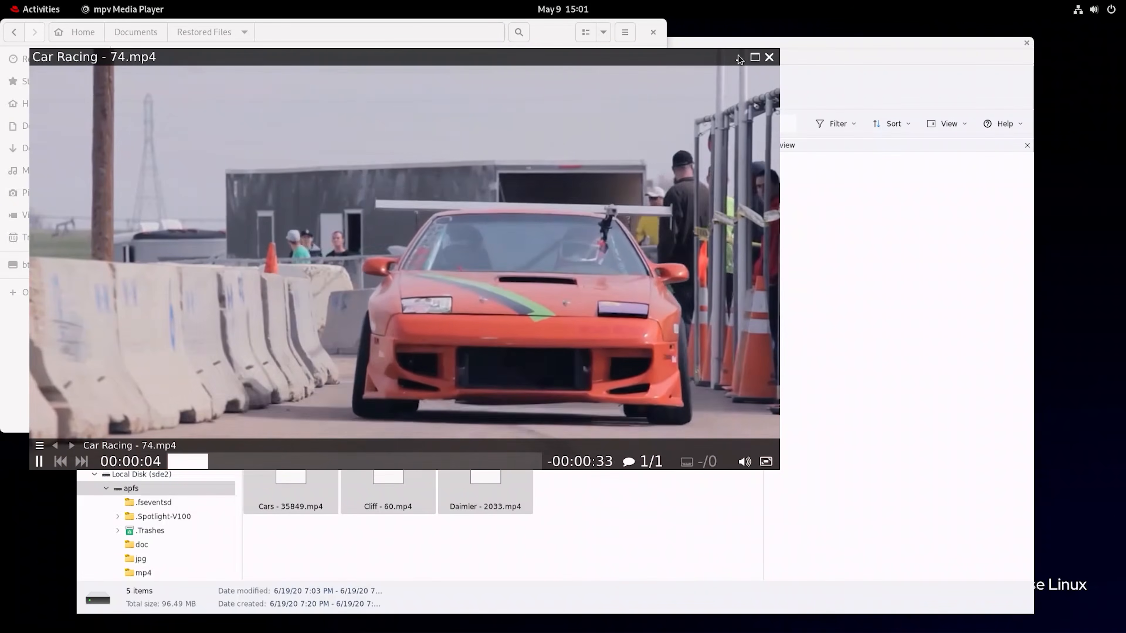
click(739, 59)
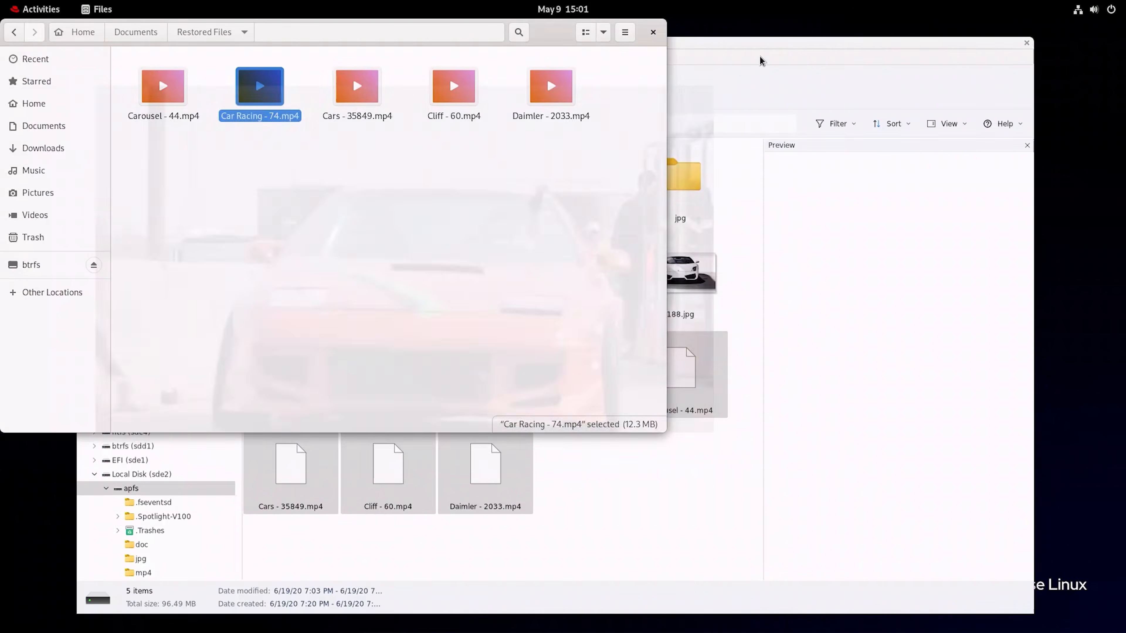
click(350, 104)
double_click(348, 100)
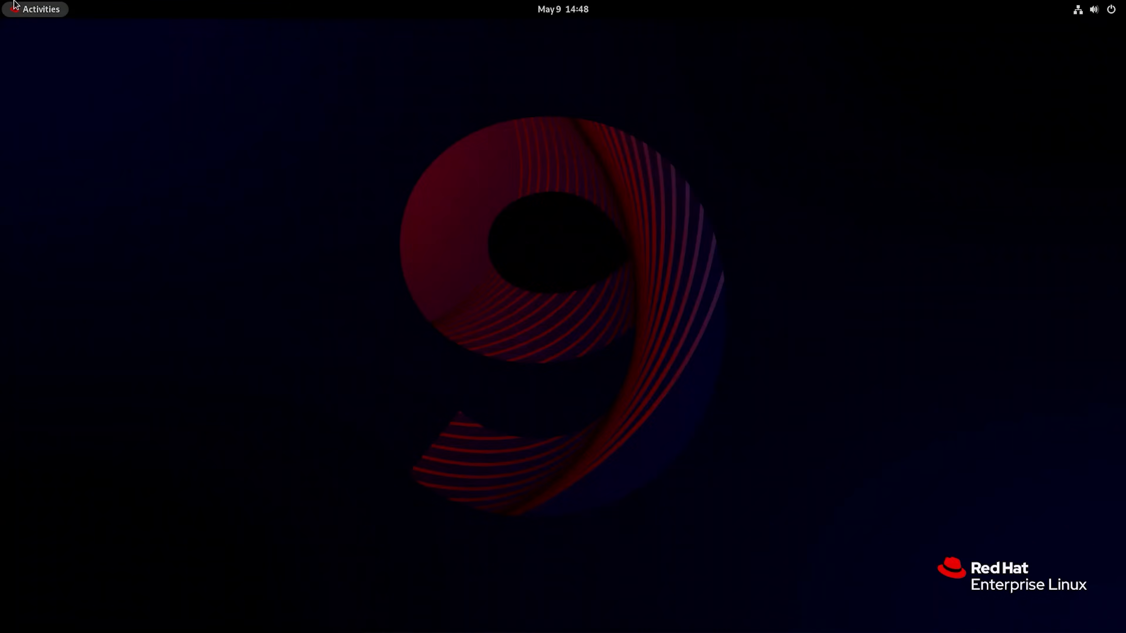
Switch to Disks and open the format settings for the Btrfs partition on the 31 GB Drive
click(18, 6)
click(631, 592)
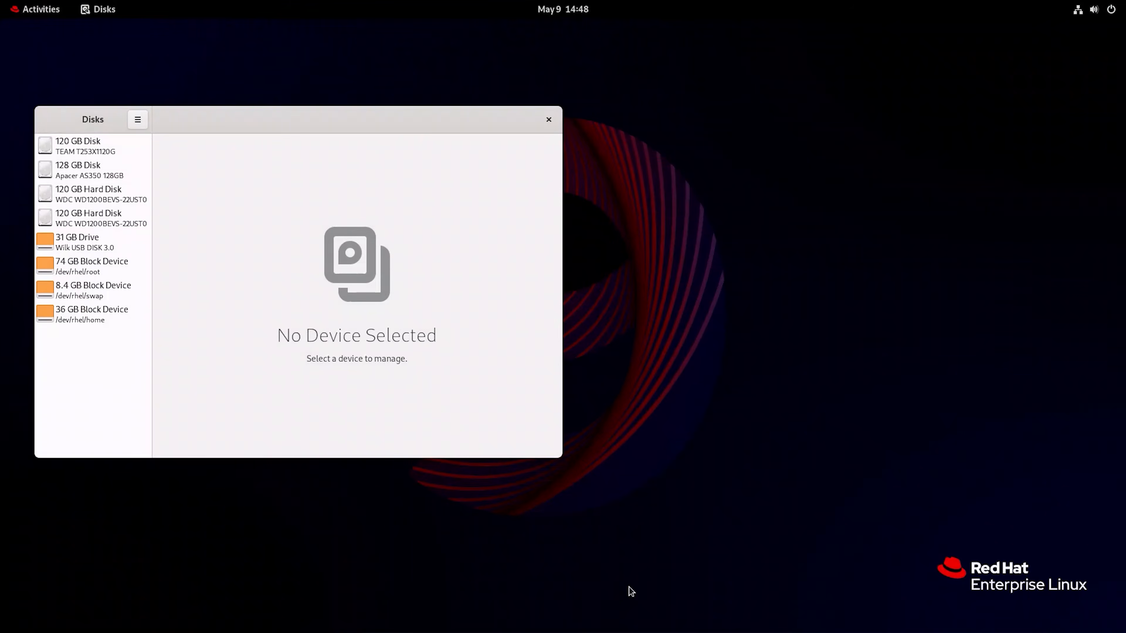
click(89, 242)
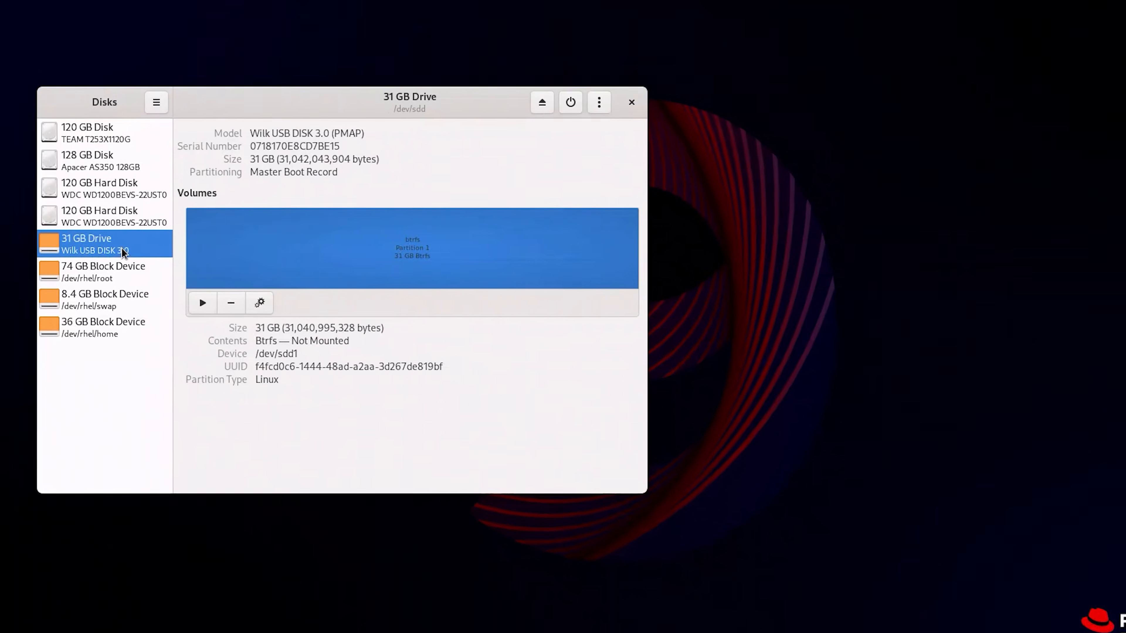
click(325, 323)
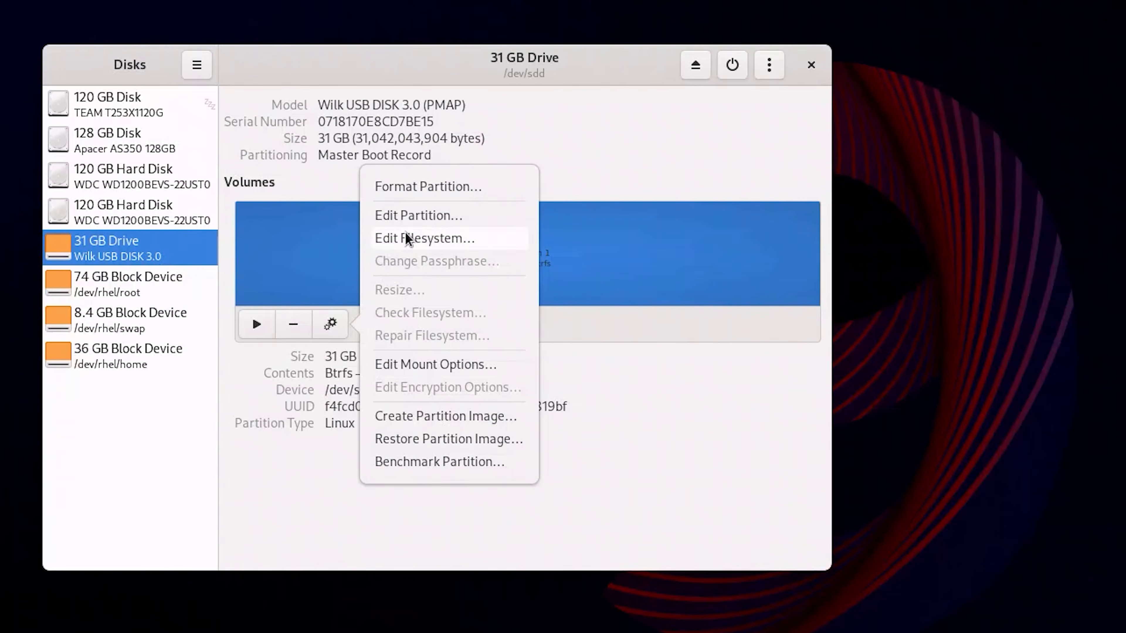
click(448, 188)
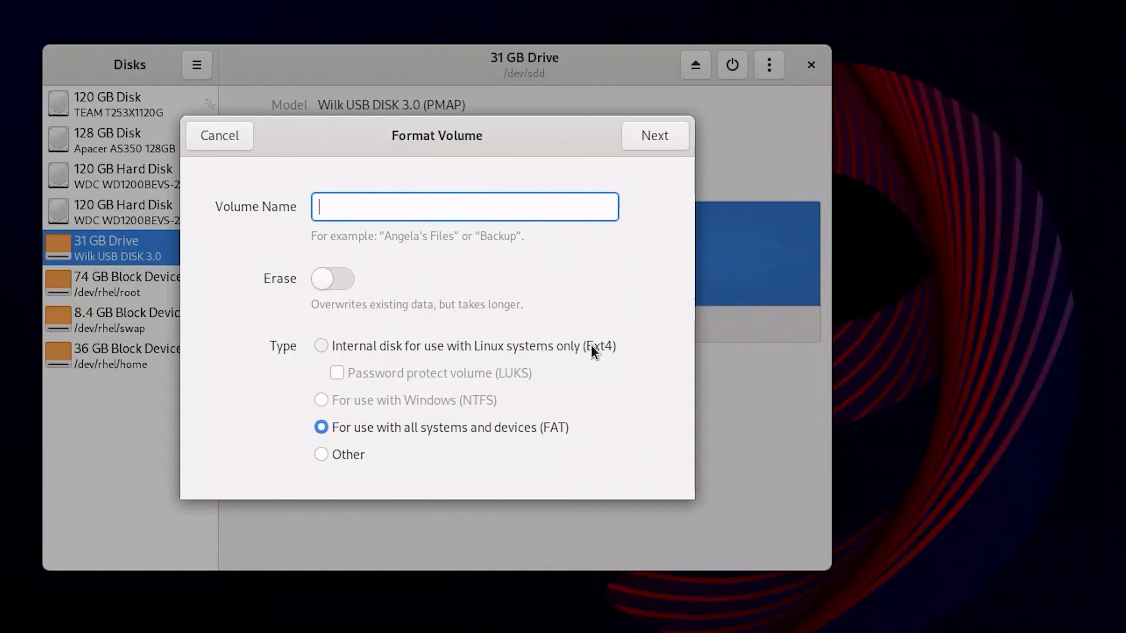
Examine the Ext4, FAT and Other file system choices for formatting the volume, and cancel without formatting
click(568, 346)
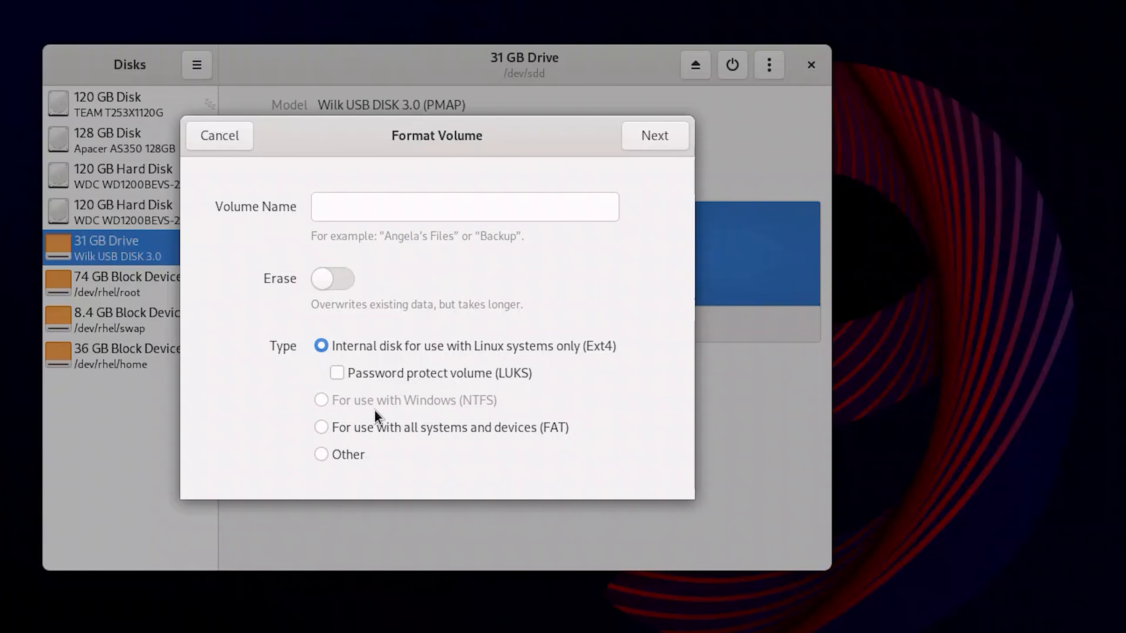
click(549, 429)
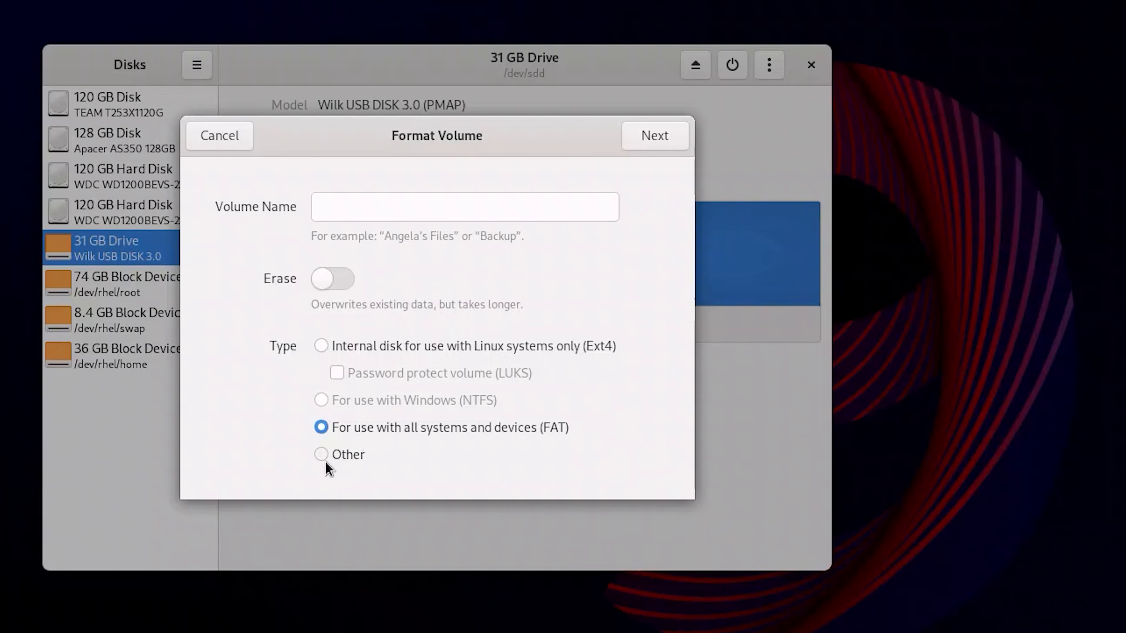
click(652, 137)
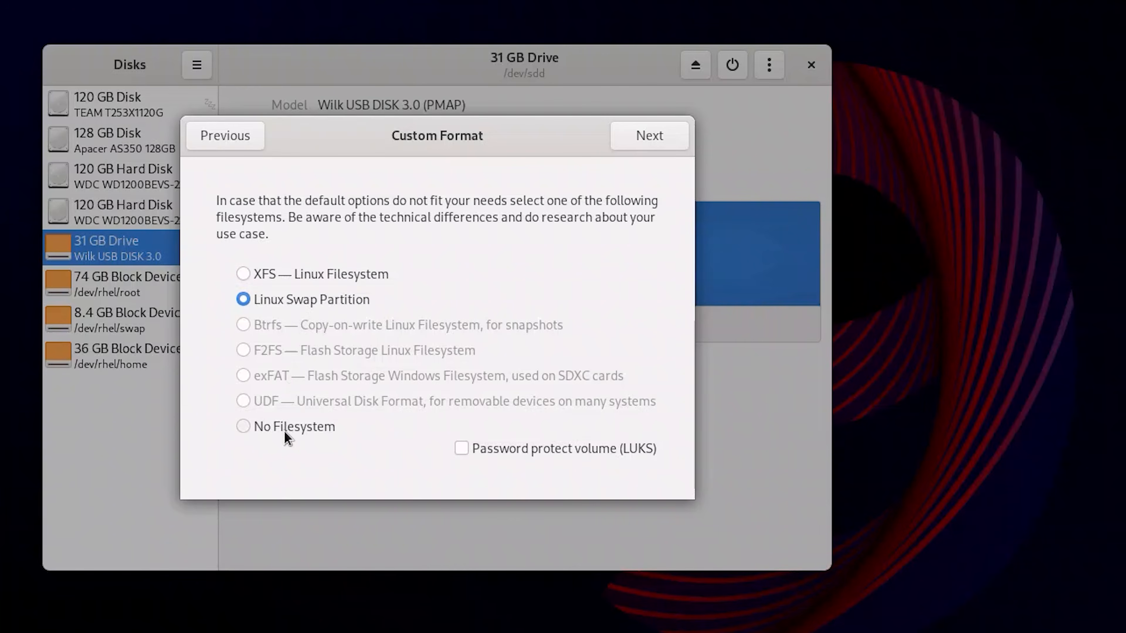
click(247, 139)
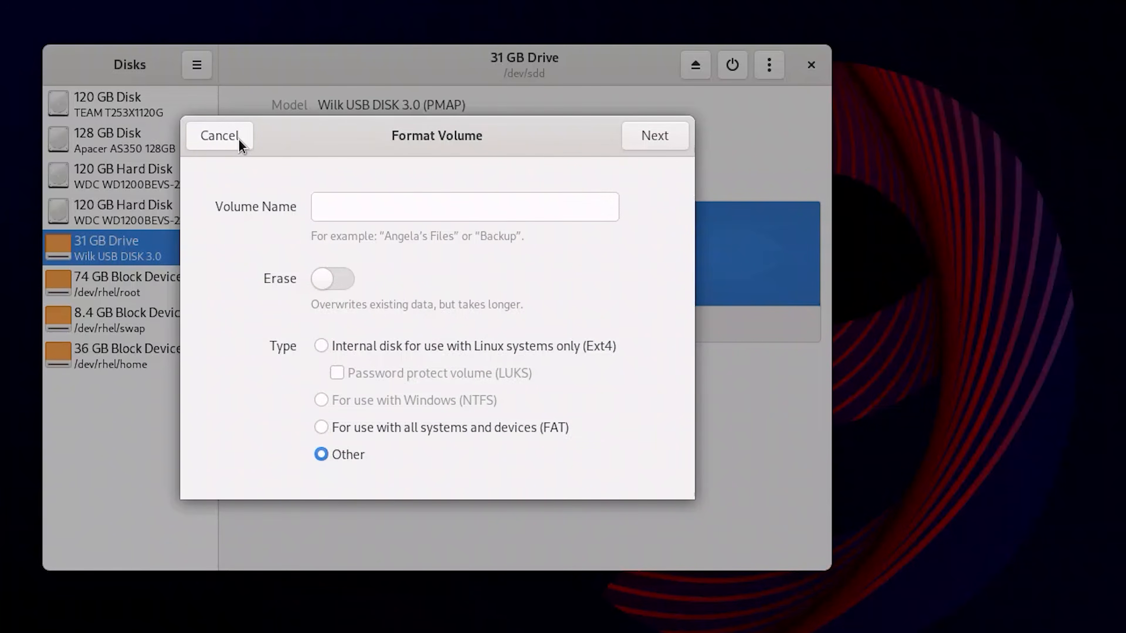
click(238, 139)
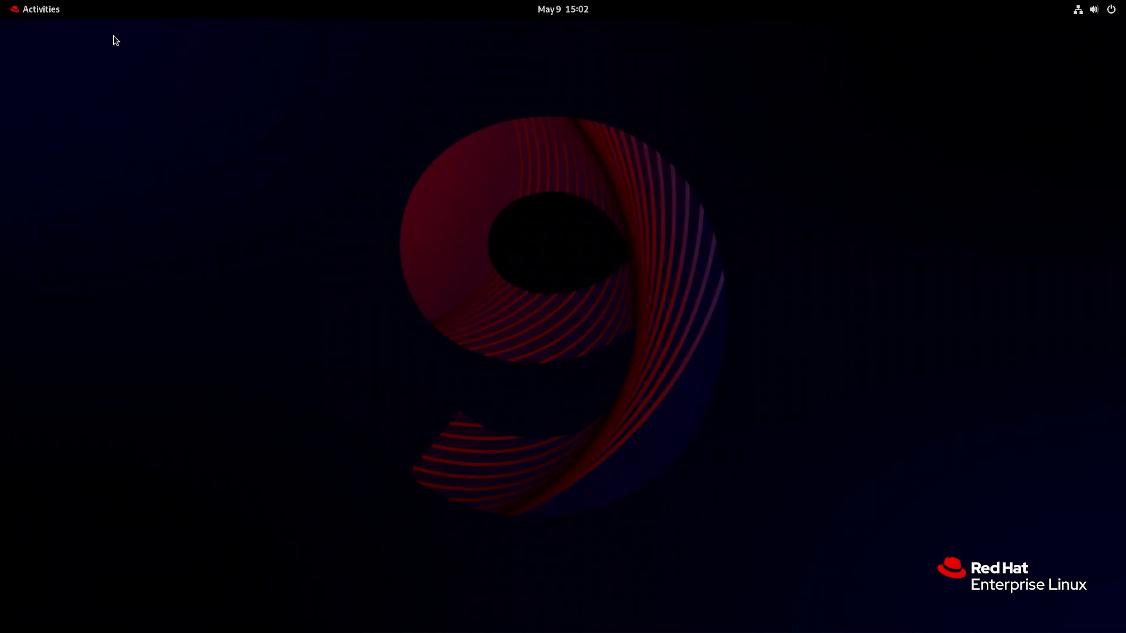
Open Disks, check the contents and device name of the 31 GB Drive's Btrfs partition, and try to mount it
click(36, 9)
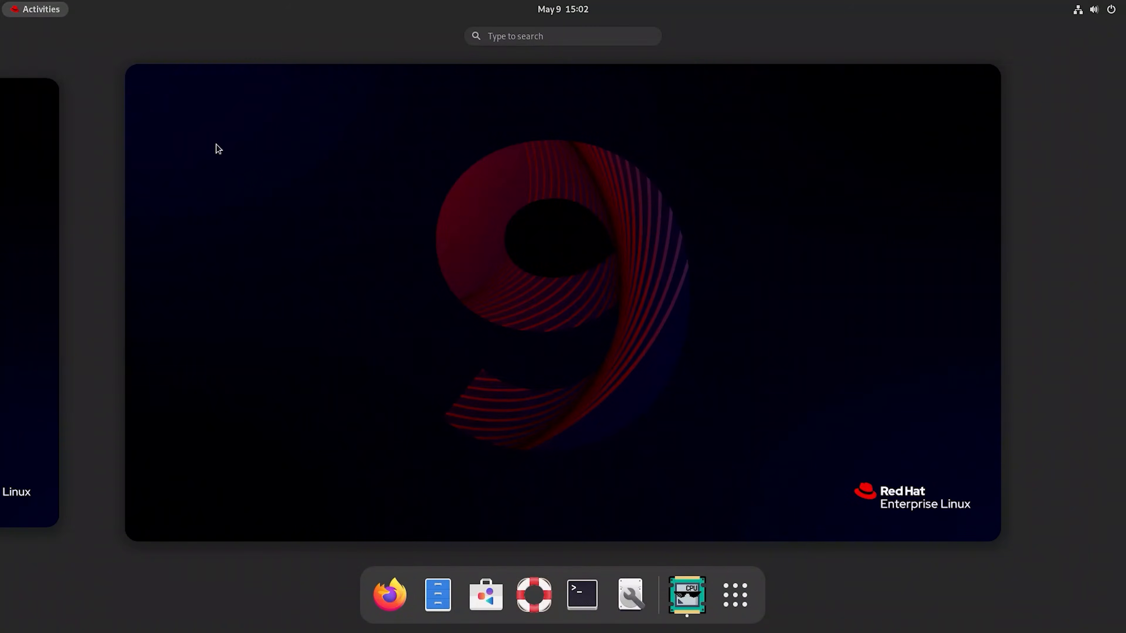
click(630, 593)
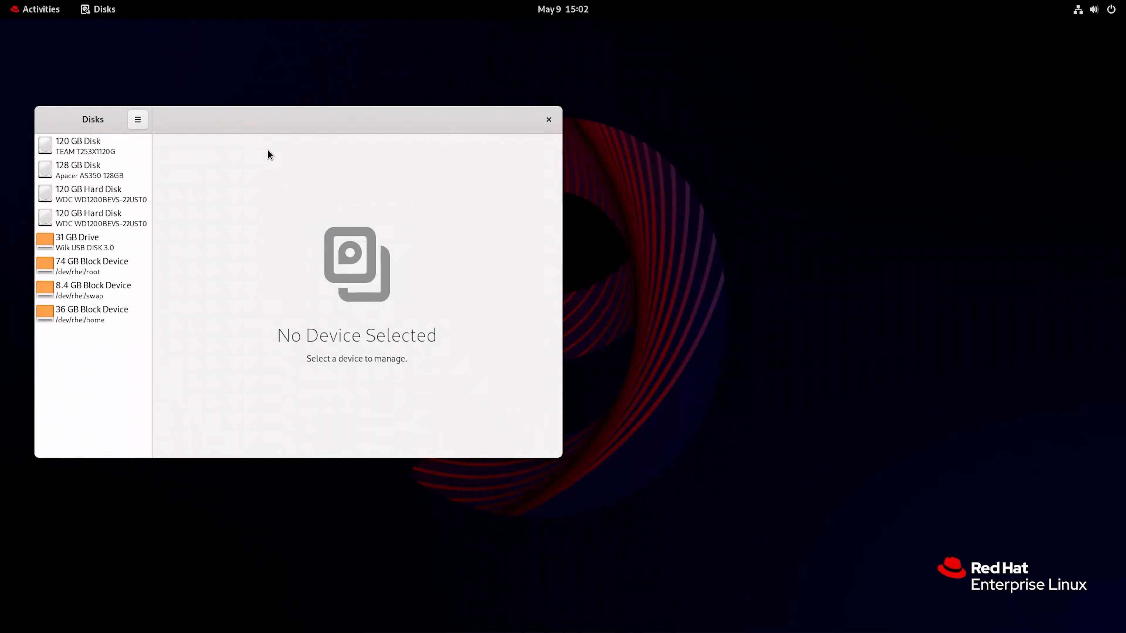
drag(238, 119, 204, 43)
click(37, 169)
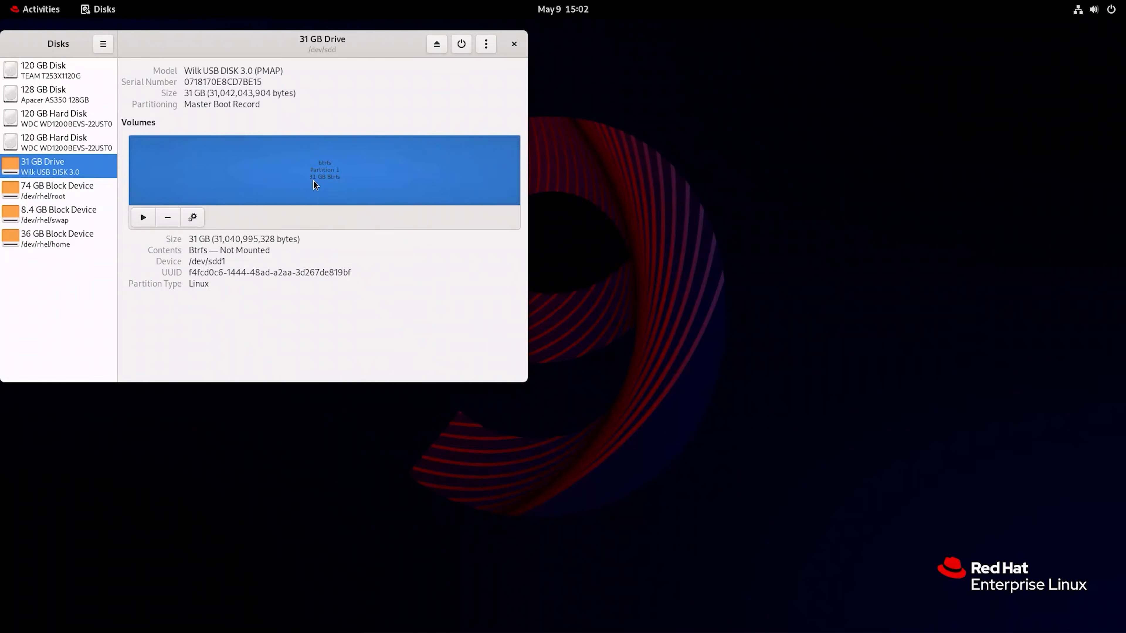
double_click(199, 250)
click(149, 216)
click(244, 243)
Switch to Files, try repeatedly to open the btrfs volume, and check the drives listed under Other Locations
click(53, 13)
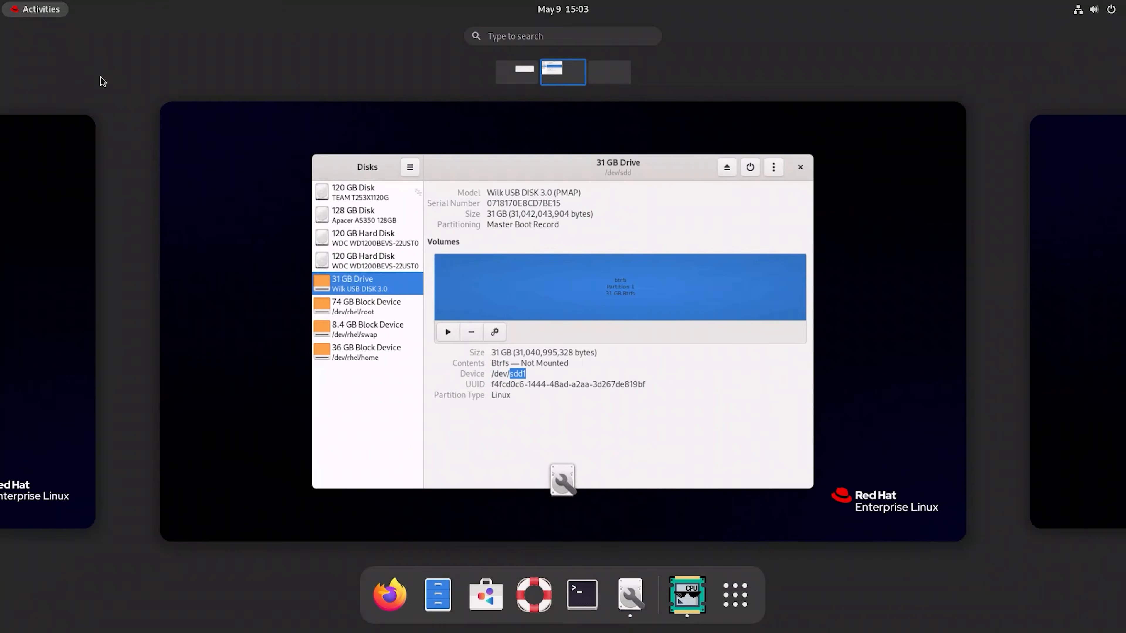
click(437, 594)
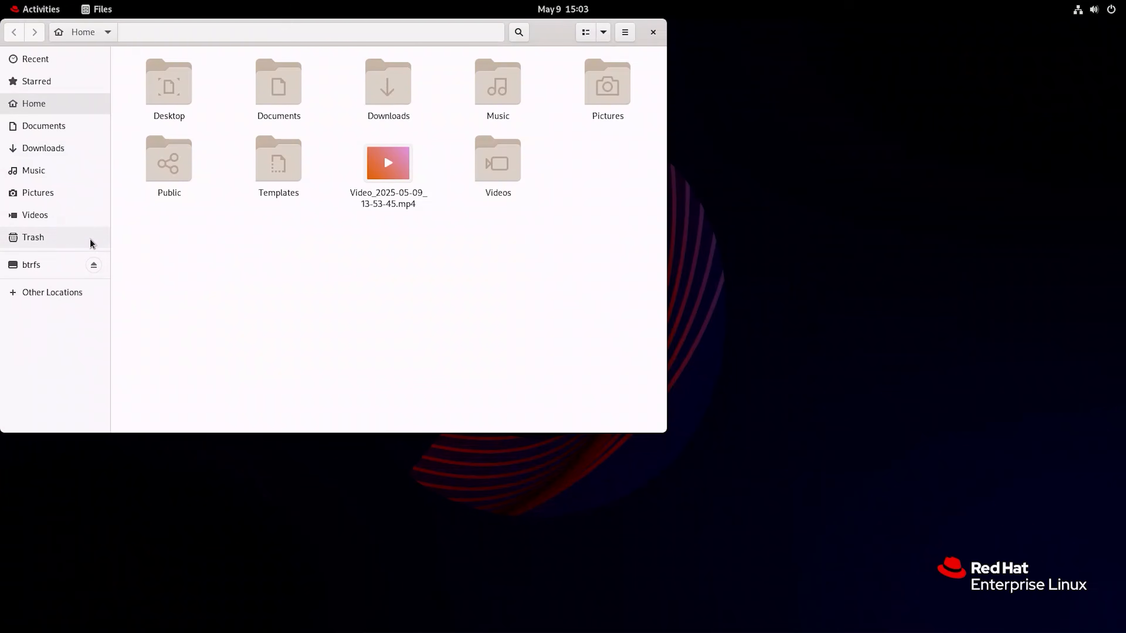
click(43, 268)
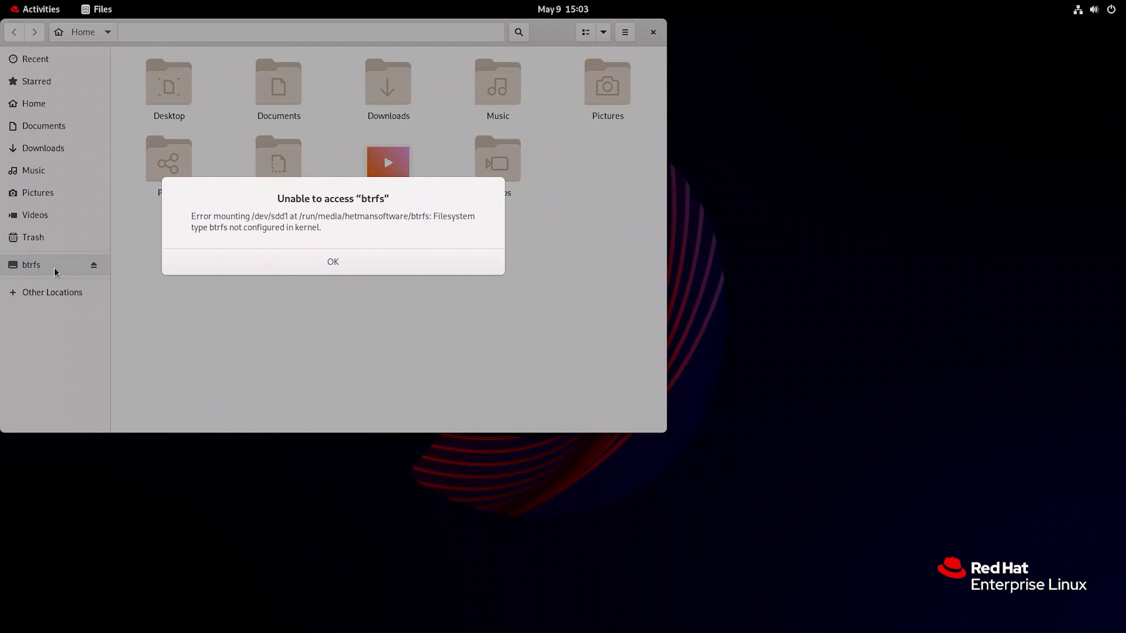
click(247, 267)
click(42, 269)
click(195, 269)
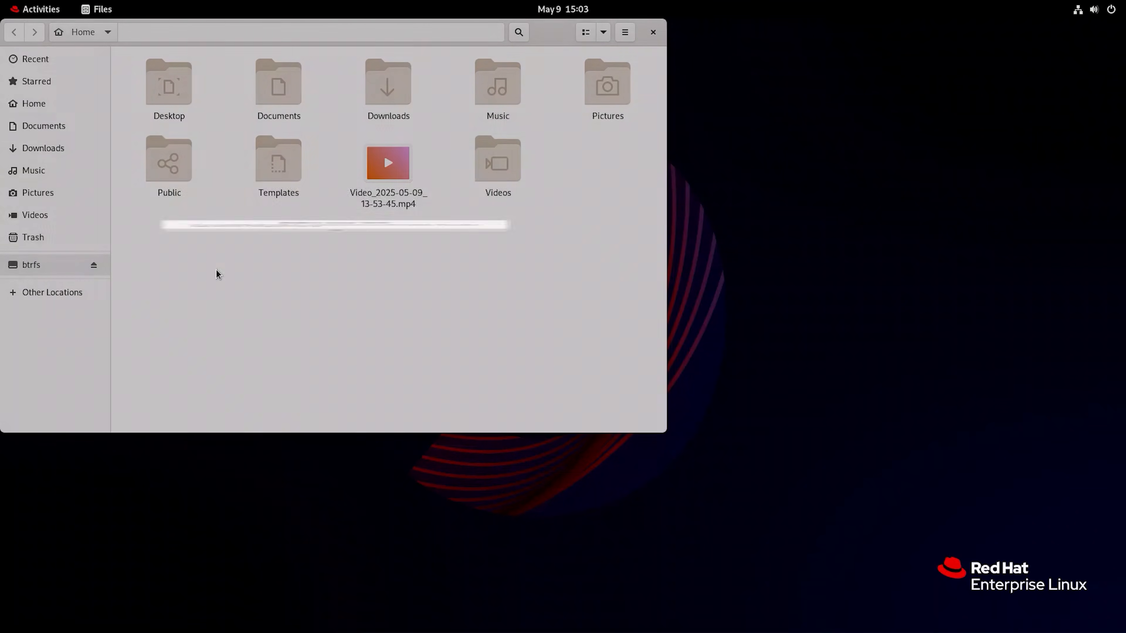
click(67, 295)
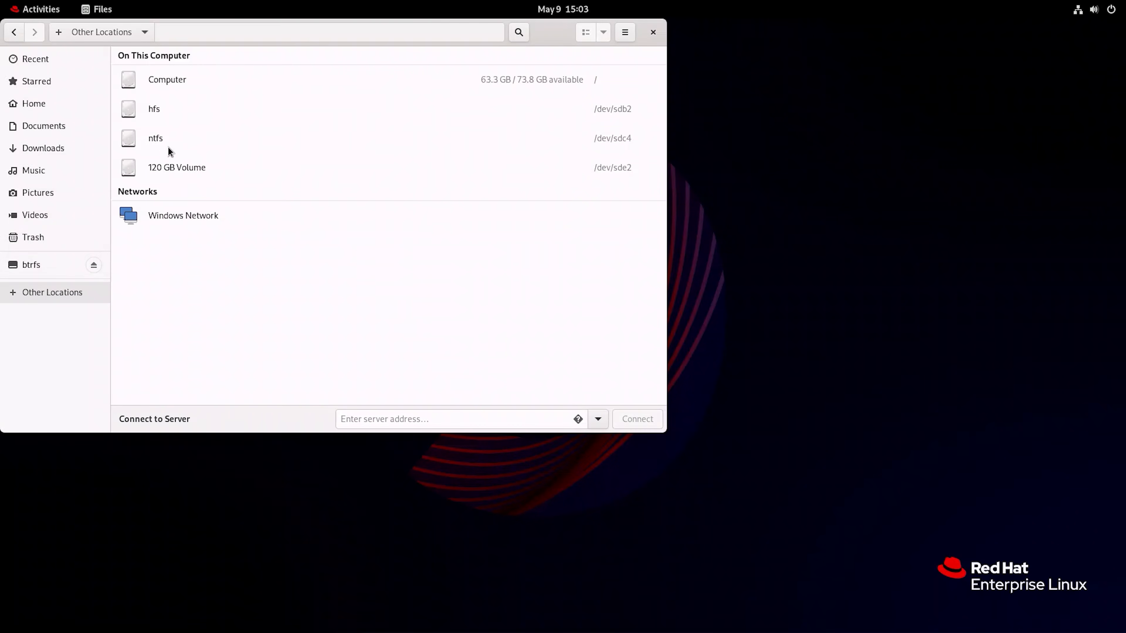
click(54, 268)
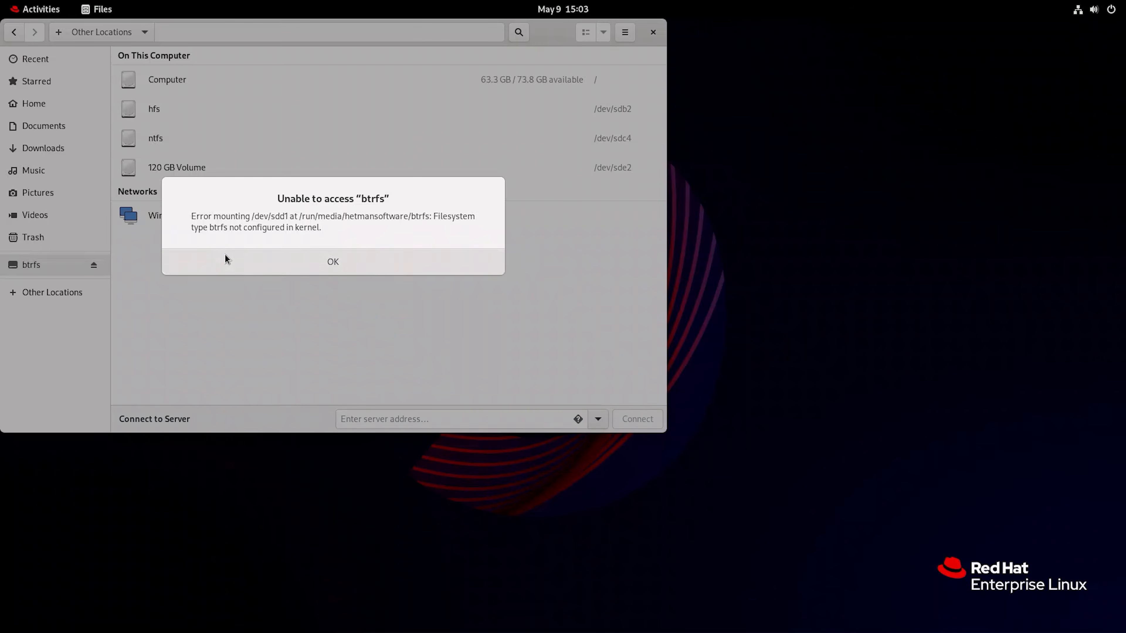
click(226, 259)
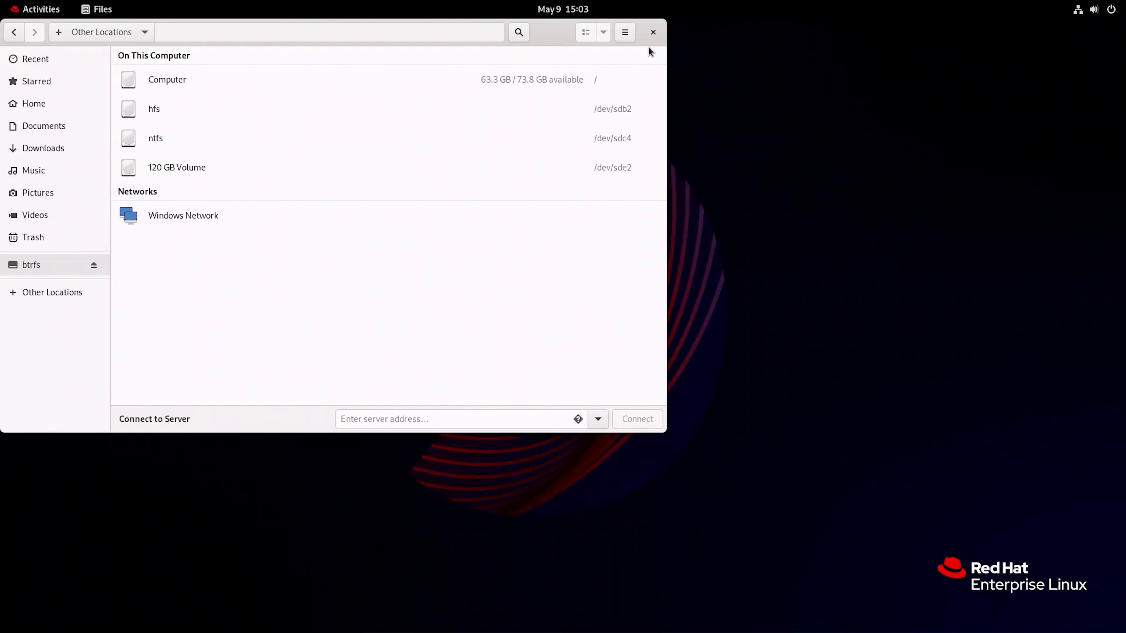
Close the file manager, launch Hetman RAID Recovery, and enter the root password to grant it disk access
click(653, 32)
click(25, 9)
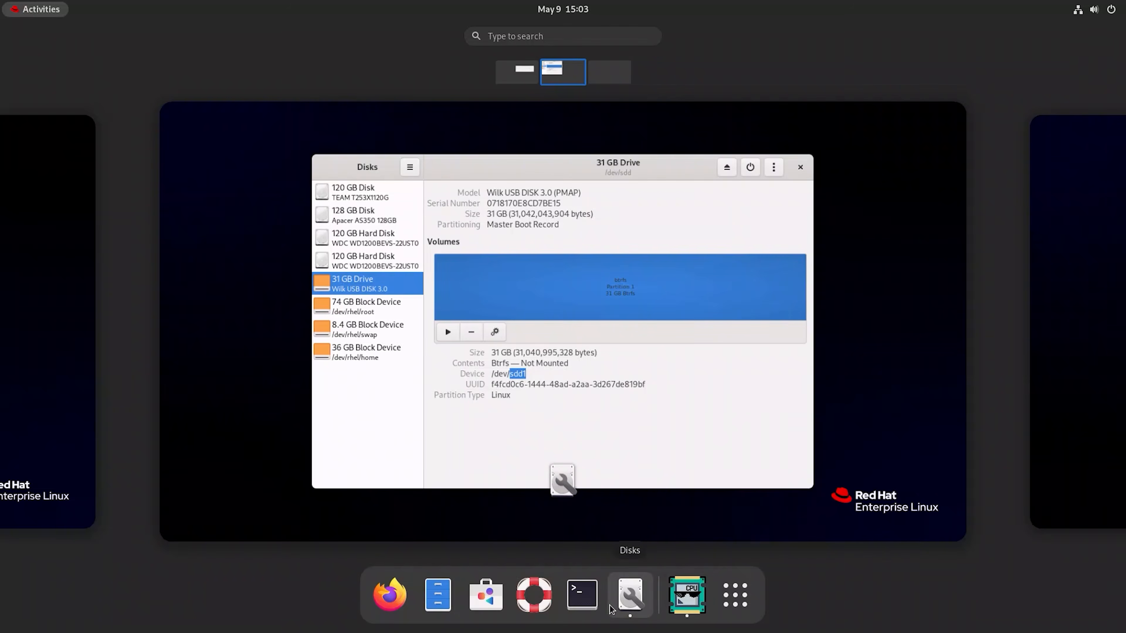
click(736, 602)
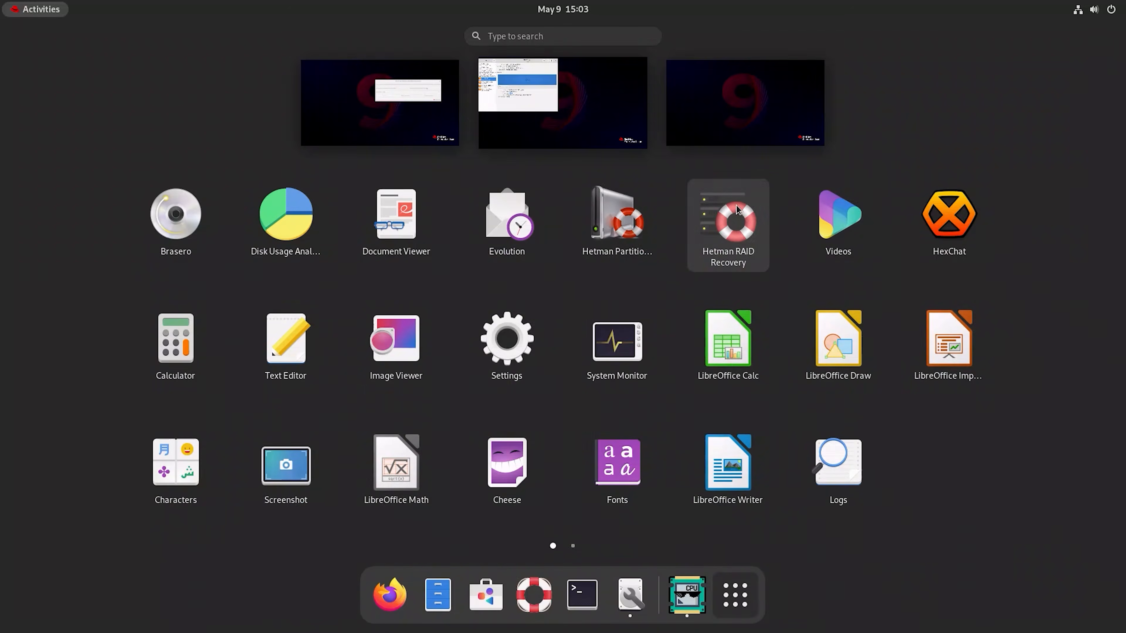
click(729, 228)
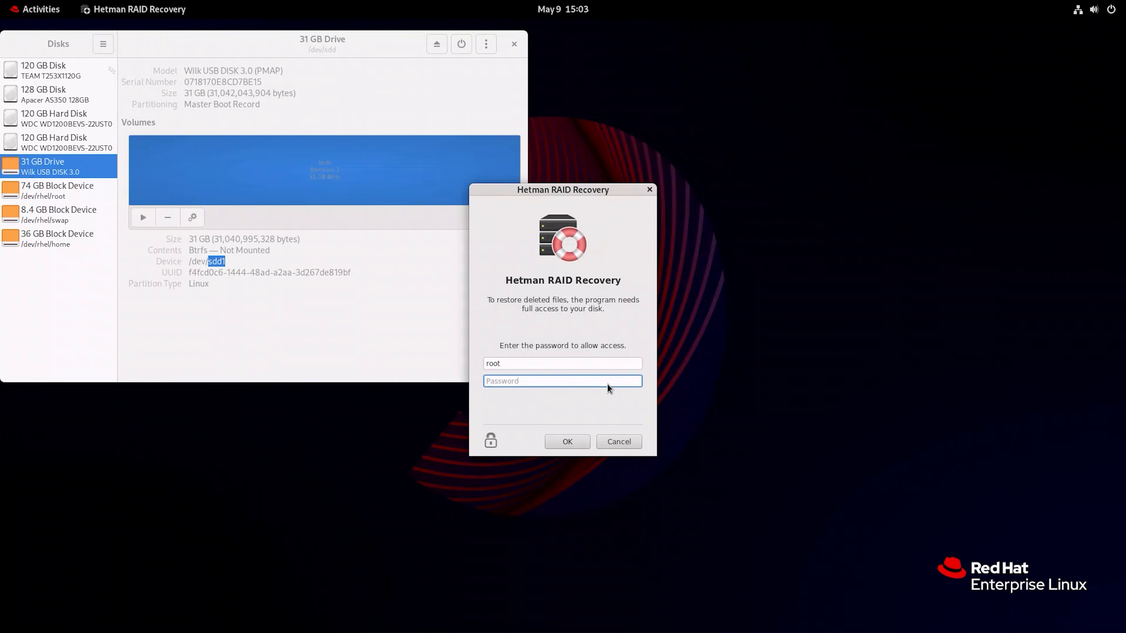
text(**)
key(Return)
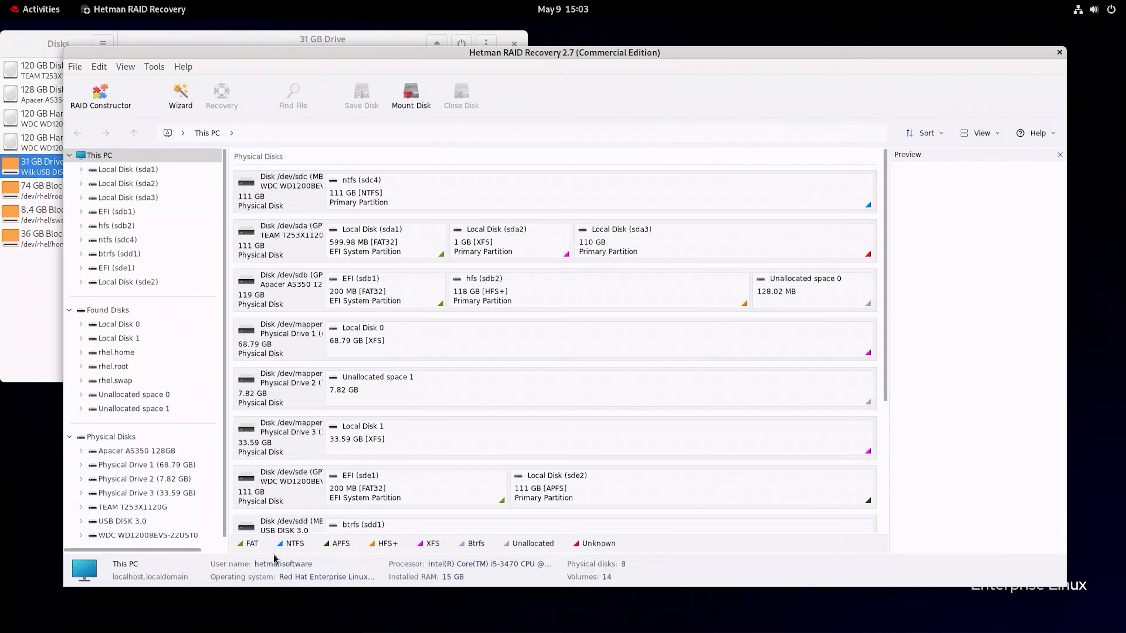
Locate the btrfs (sdd1) partition among the physical disks and compare its device name with the one in Disks
scroll(480, 287, down, 3)
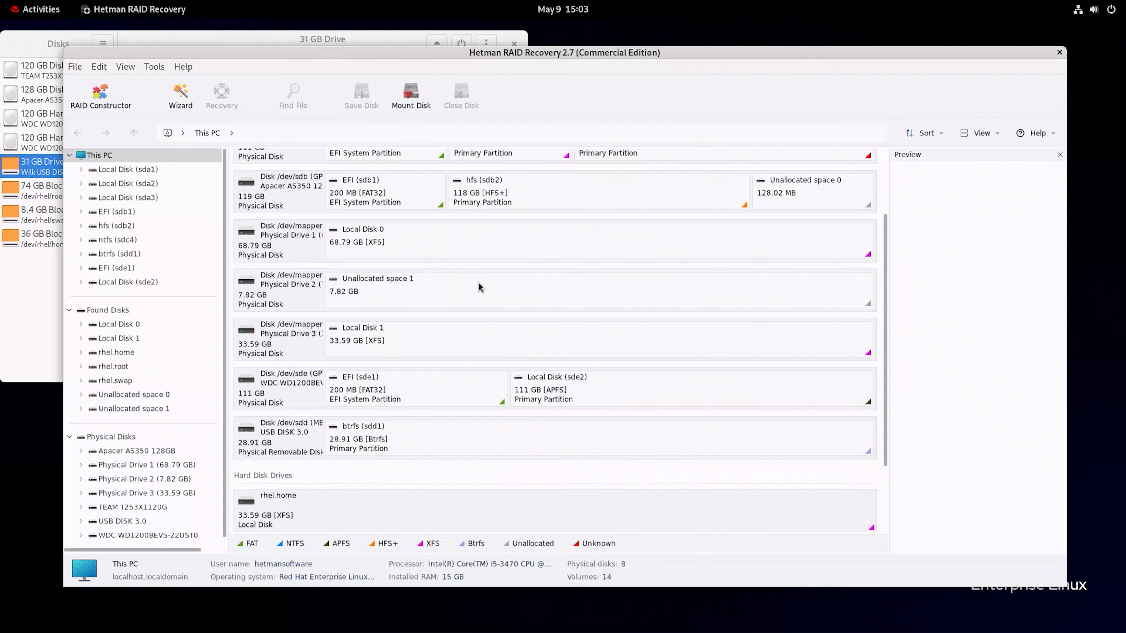
click(409, 445)
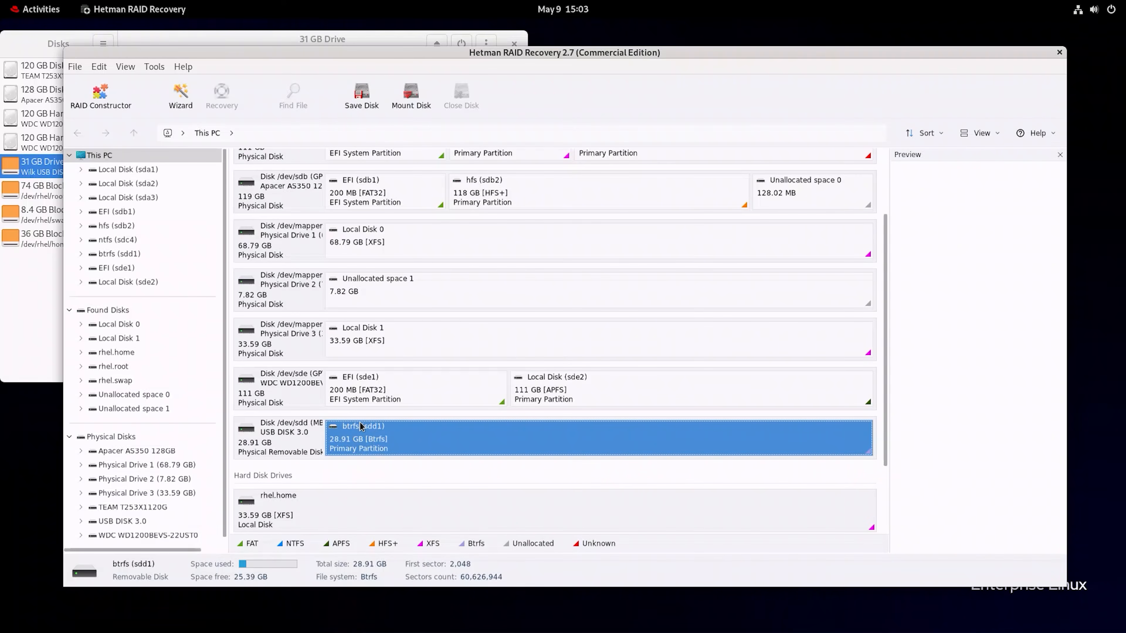
click(26, 321)
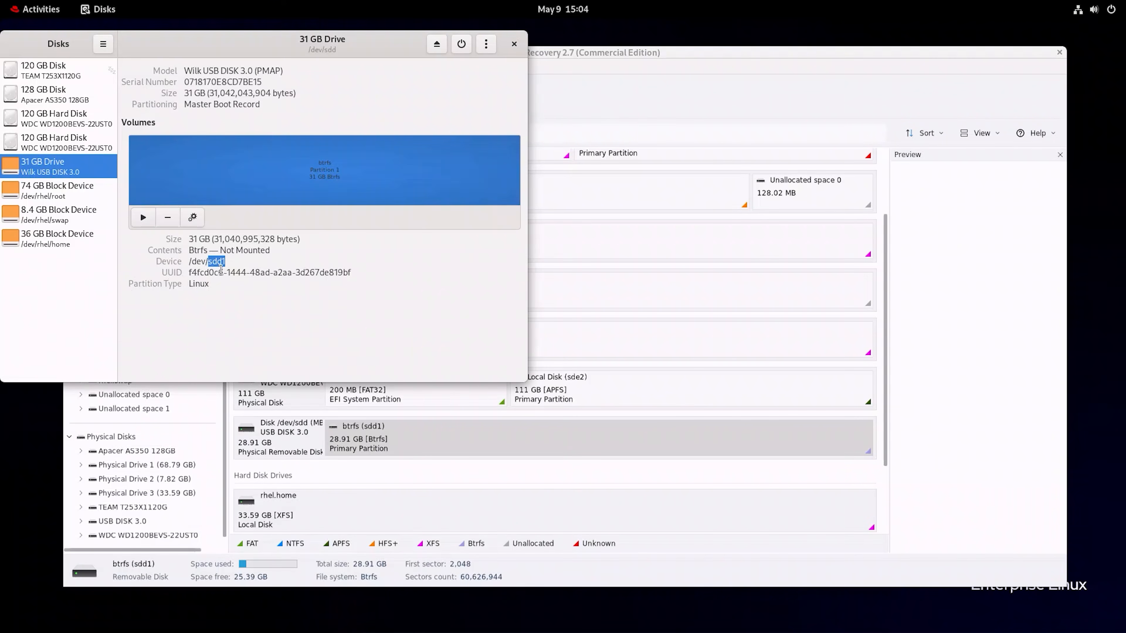
click(400, 432)
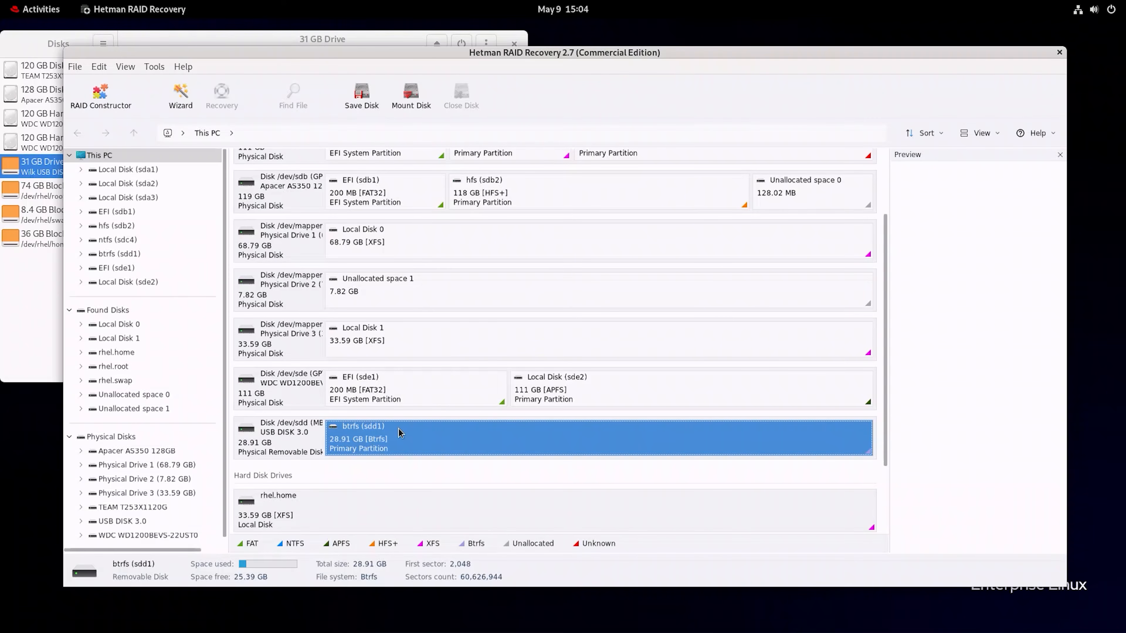
Open the btrfs (sdd1) partition and run a fast scan on it through to the end of the wizard
right_click(401, 432)
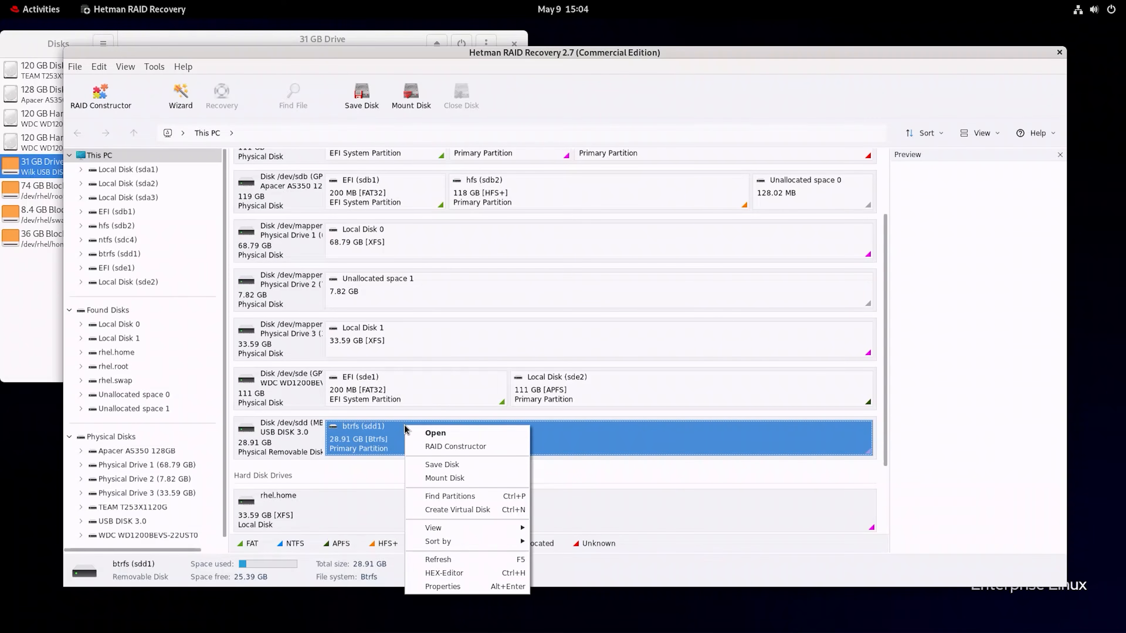
click(480, 438)
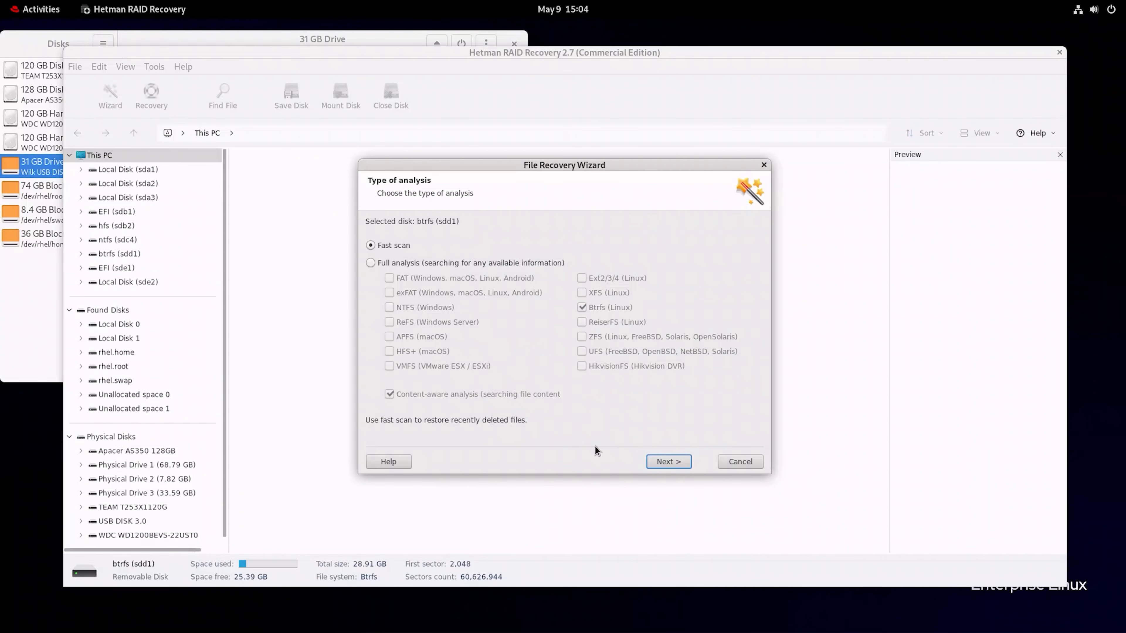
click(668, 461)
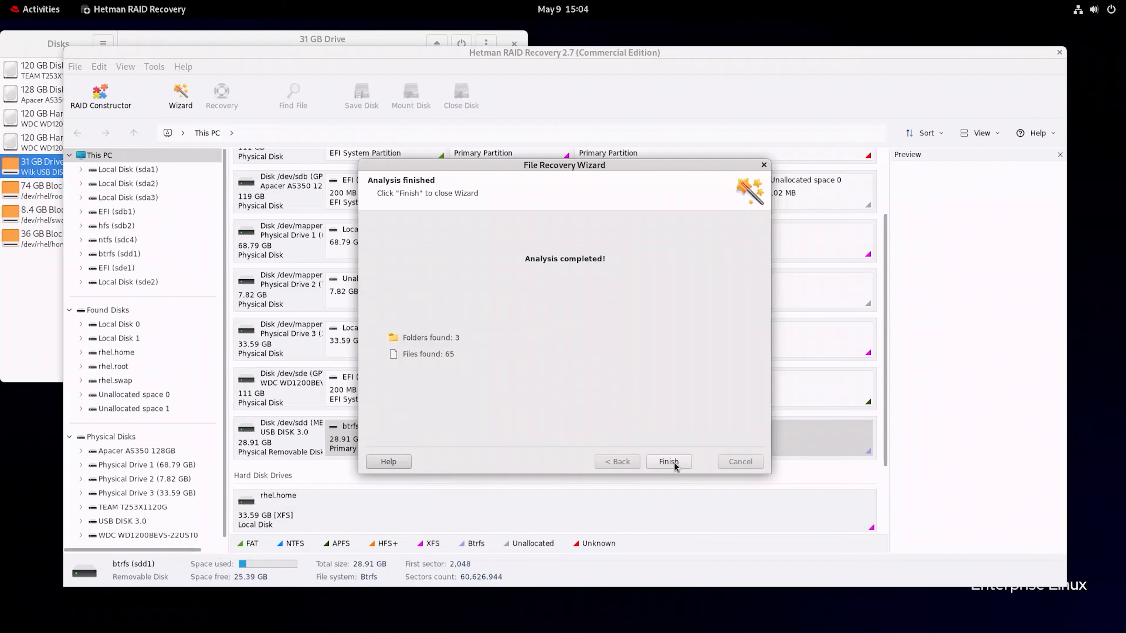
click(668, 462)
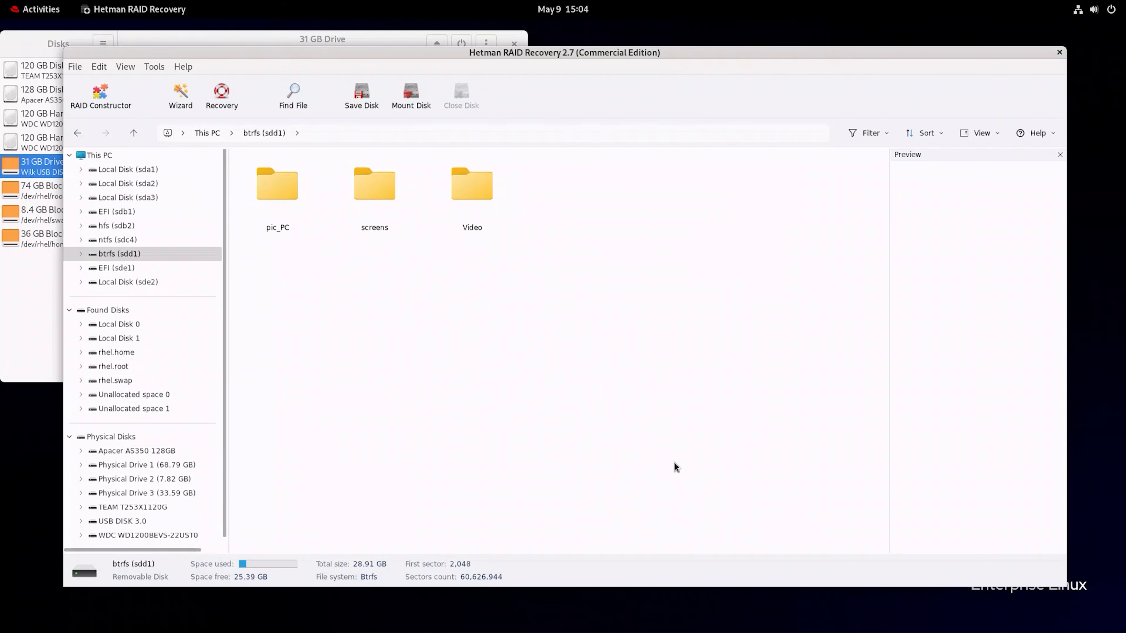
Widen the preview area, check several photos in the pic_PC folder, including P7210750.JPG and P7210786.JPG, and return to the partition's root
double_click(285, 206)
drag(884, 295, 729, 286)
click(277, 188)
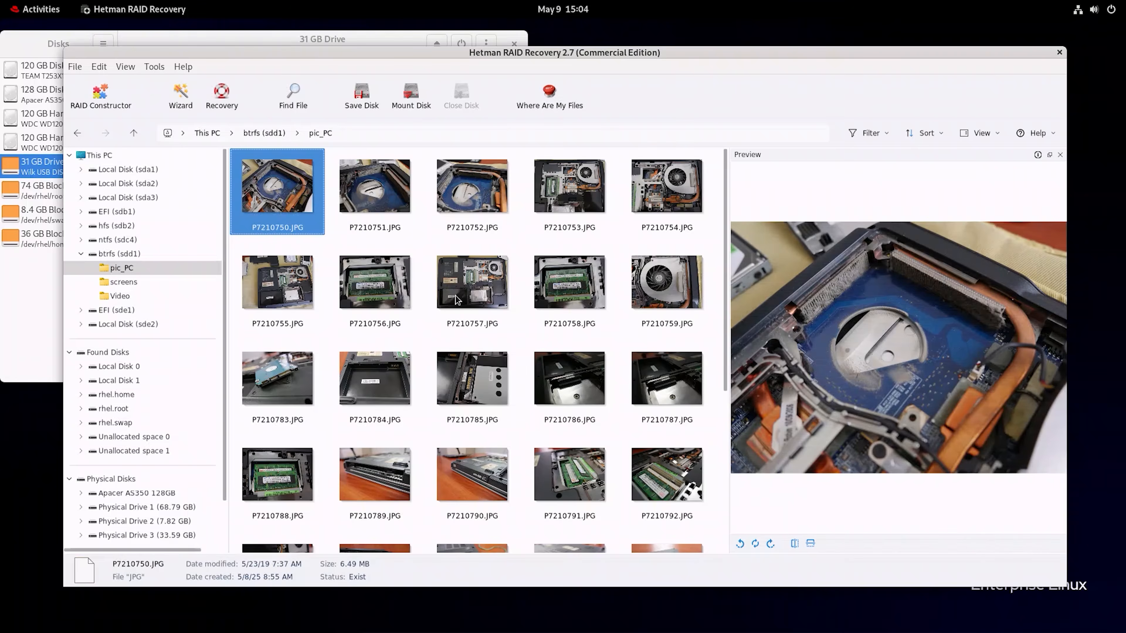
click(465, 299)
click(549, 378)
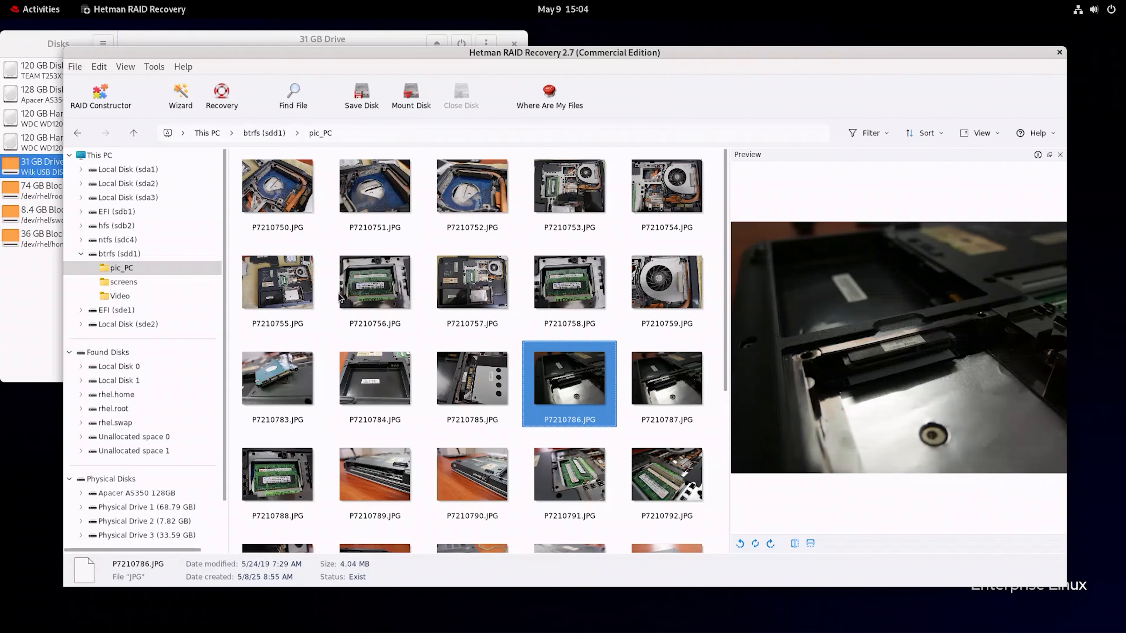
click(134, 136)
Preview several images in the screens folder, including installer-defender-I.png, Windows2.png and Windows3.png, and return to the partition's root
click(382, 194)
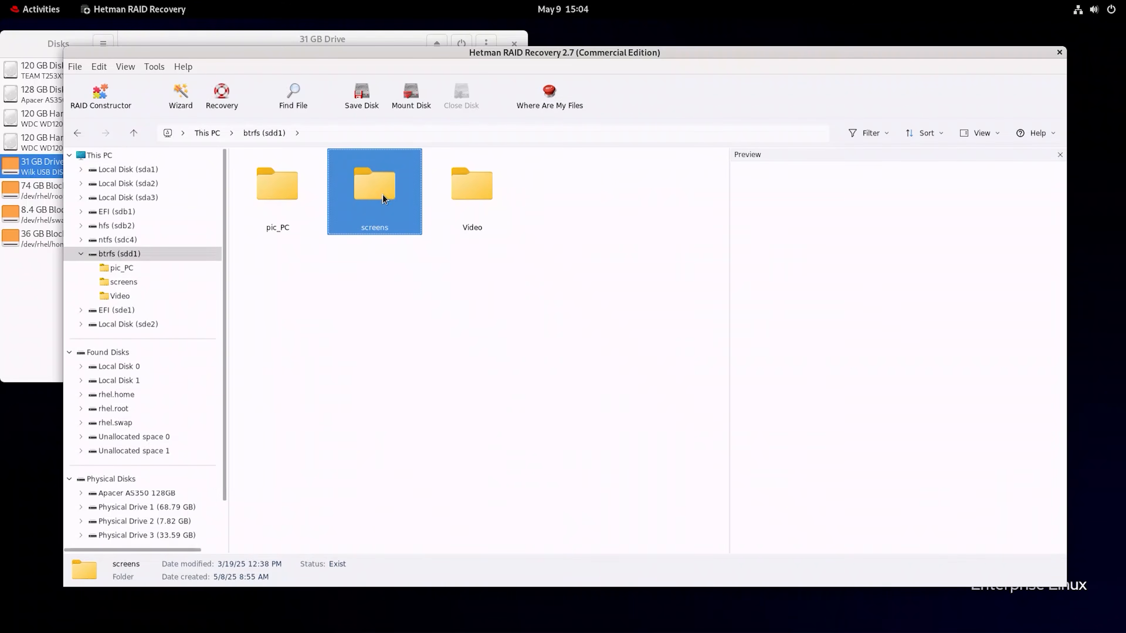
double_click(383, 195)
click(274, 190)
click(457, 291)
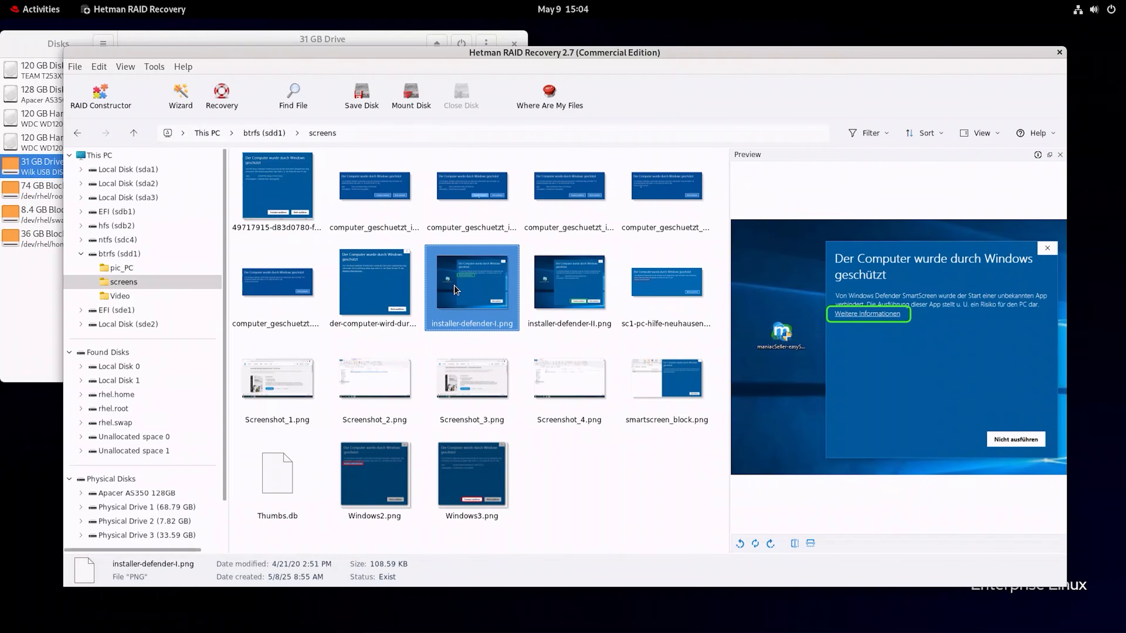
click(383, 491)
click(438, 486)
click(133, 133)
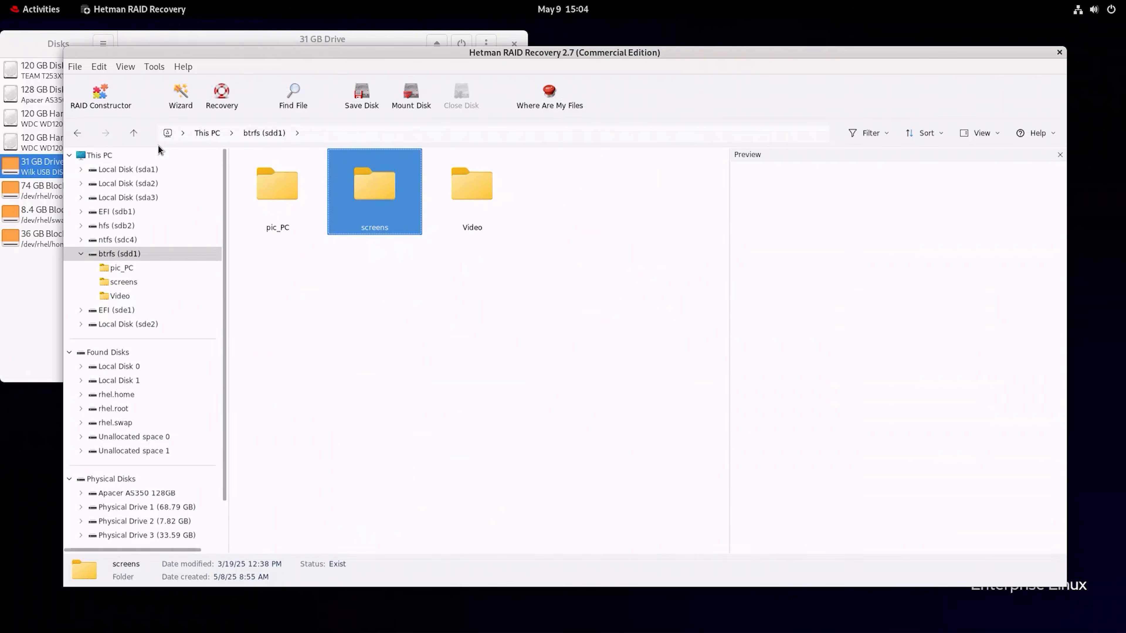
Inspect several MP4 files in the Video folder, including Beach - 42894.mp4 and Waterfalls - 47213.mp4, and return to the partition's root
click(470, 204)
double_click(469, 203)
click(371, 195)
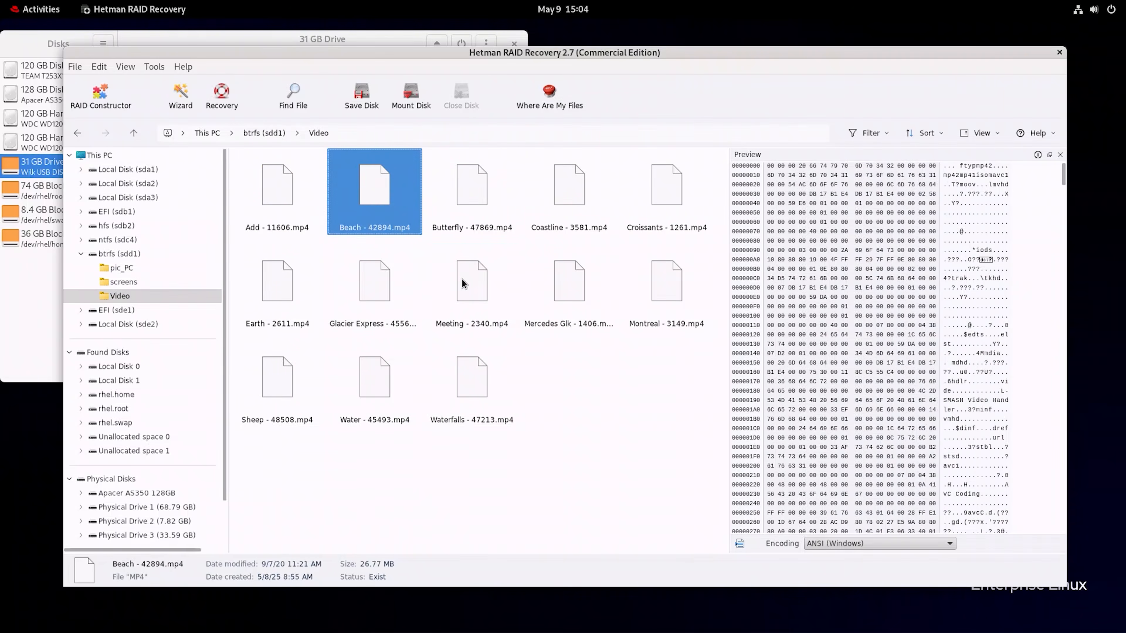
click(462, 307)
click(460, 384)
click(295, 195)
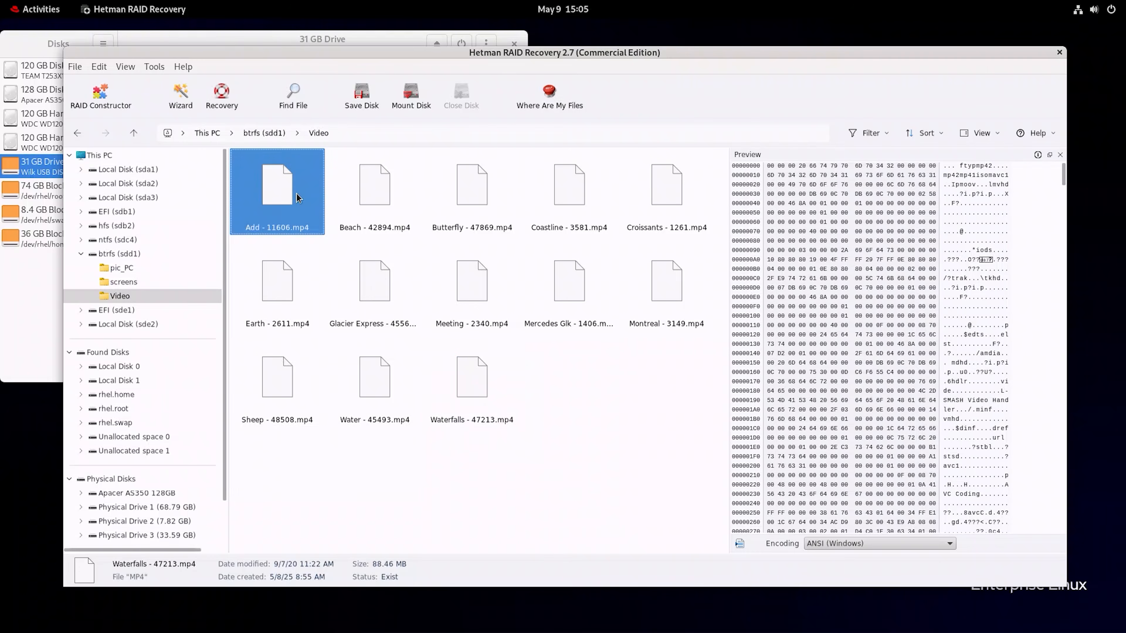
click(133, 134)
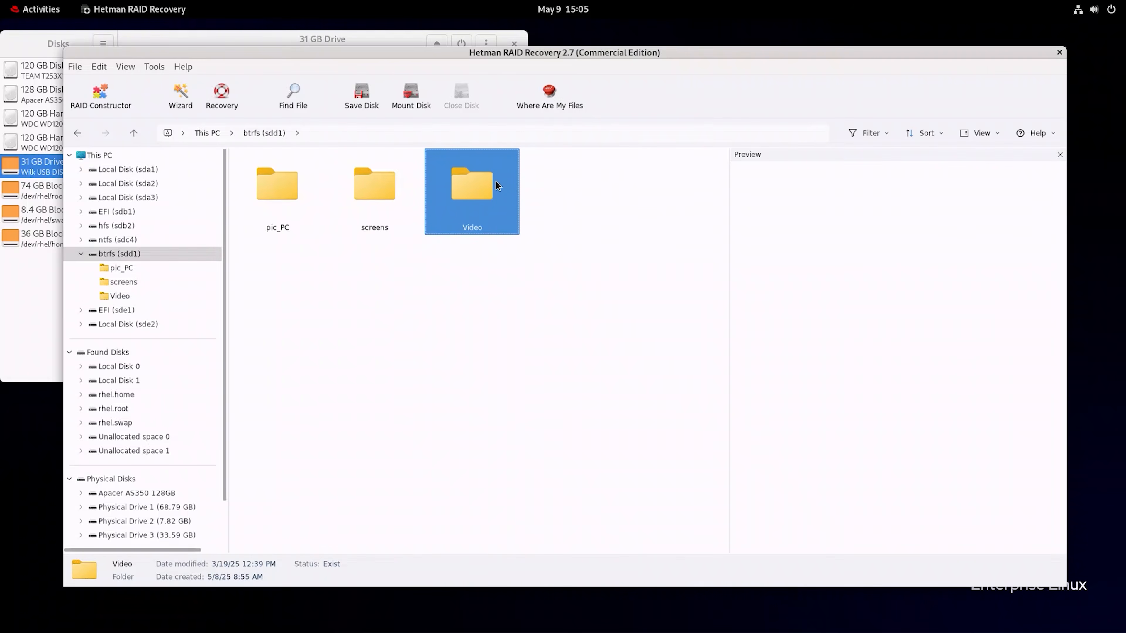
Recover the Video folder to hard disk under /home/hetmansoftware/Documents/Restored Files/ with its folder structure restored, and finish the wizard
right_click(470, 193)
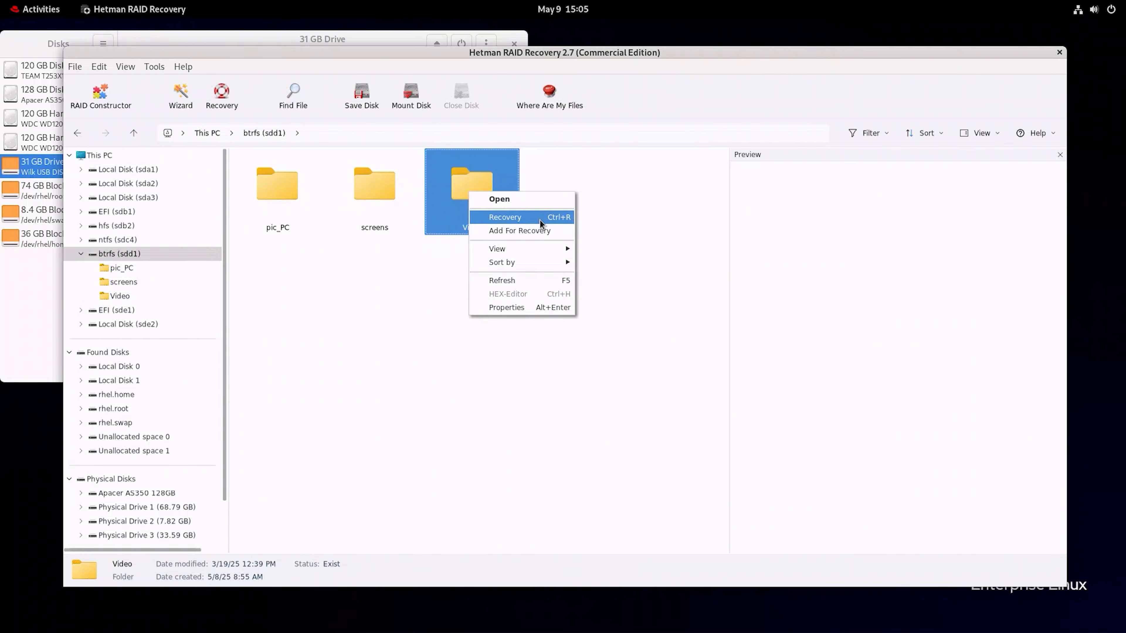
click(505, 217)
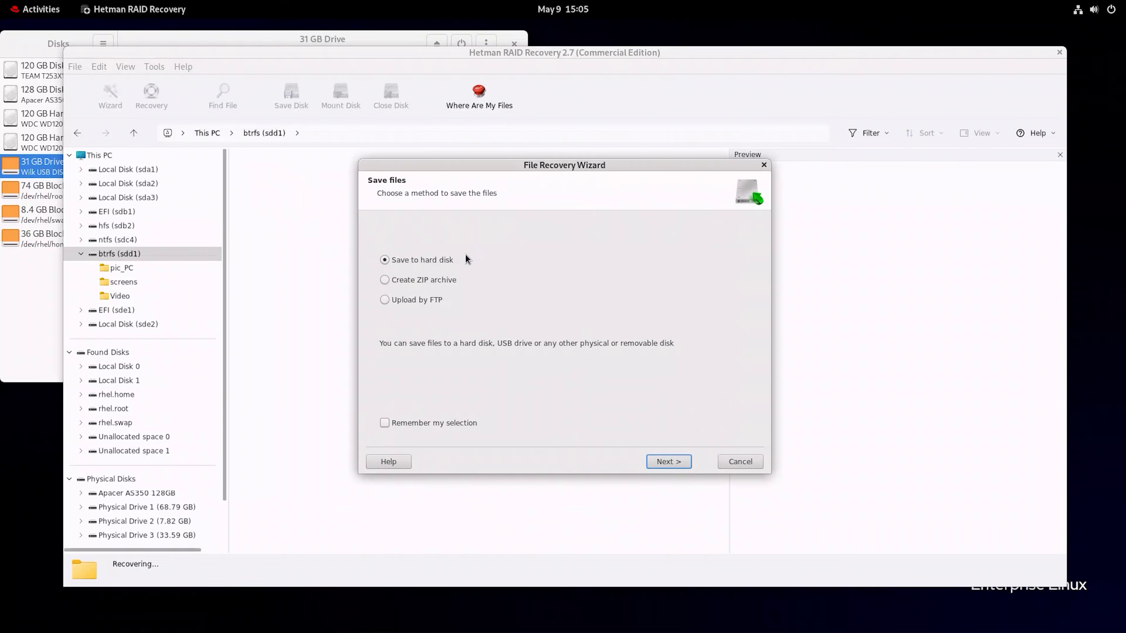
click(665, 462)
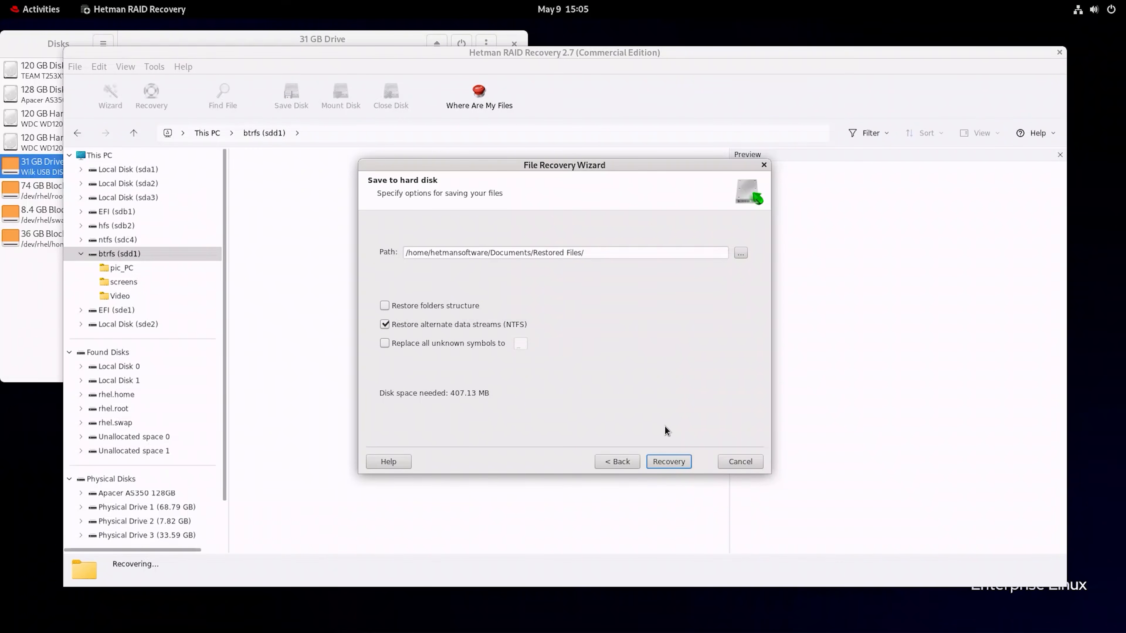
drag(601, 253, 436, 255)
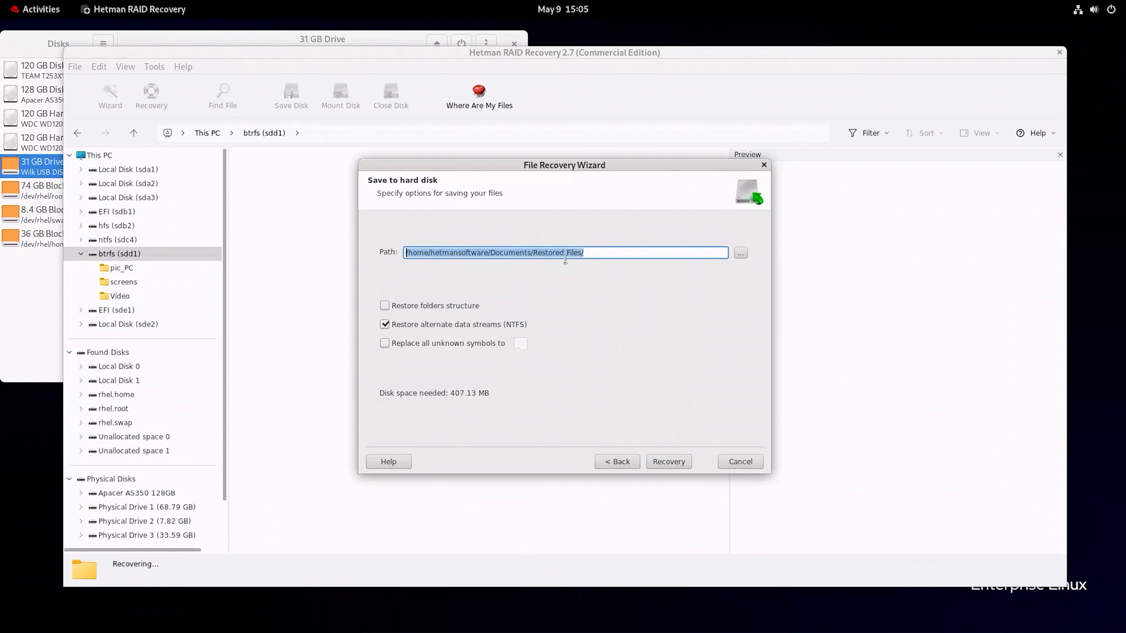
click(450, 305)
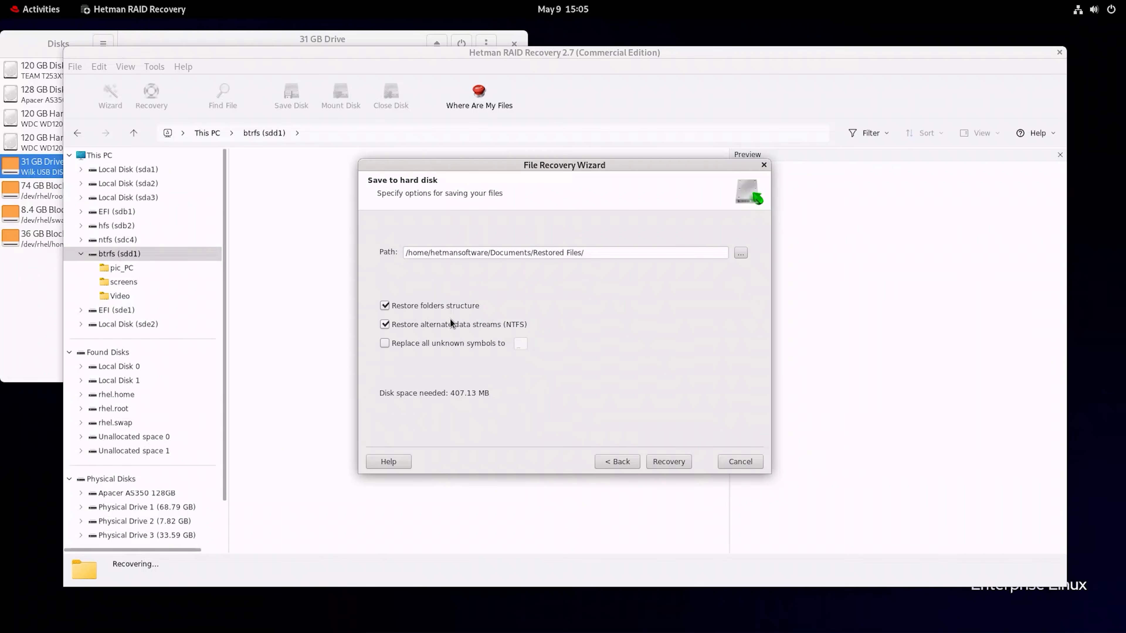
click(681, 463)
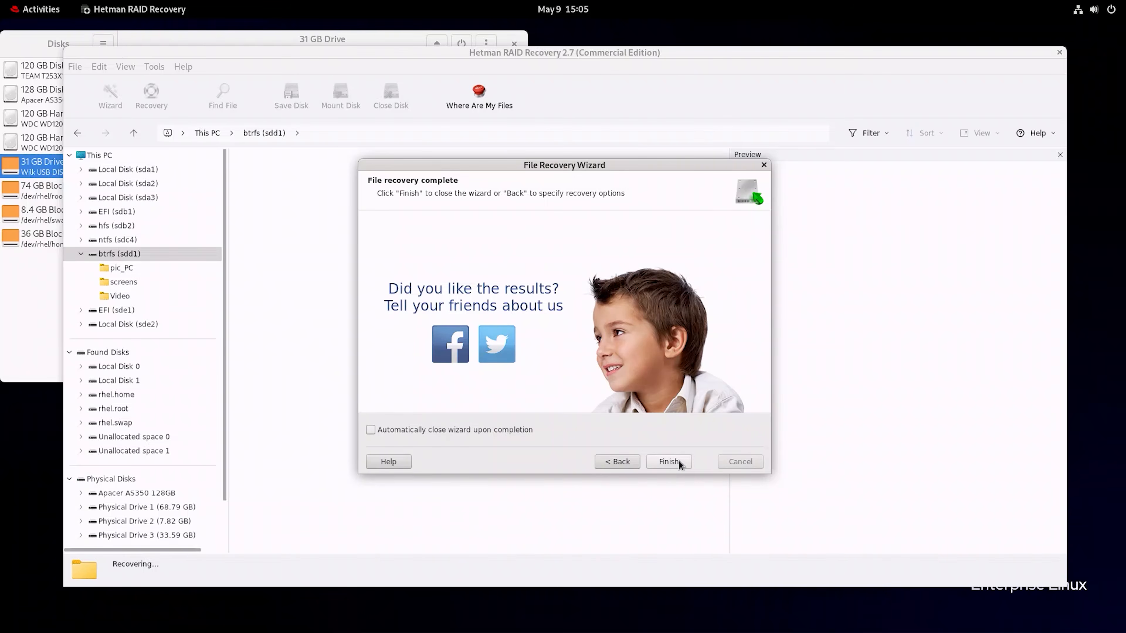
click(674, 463)
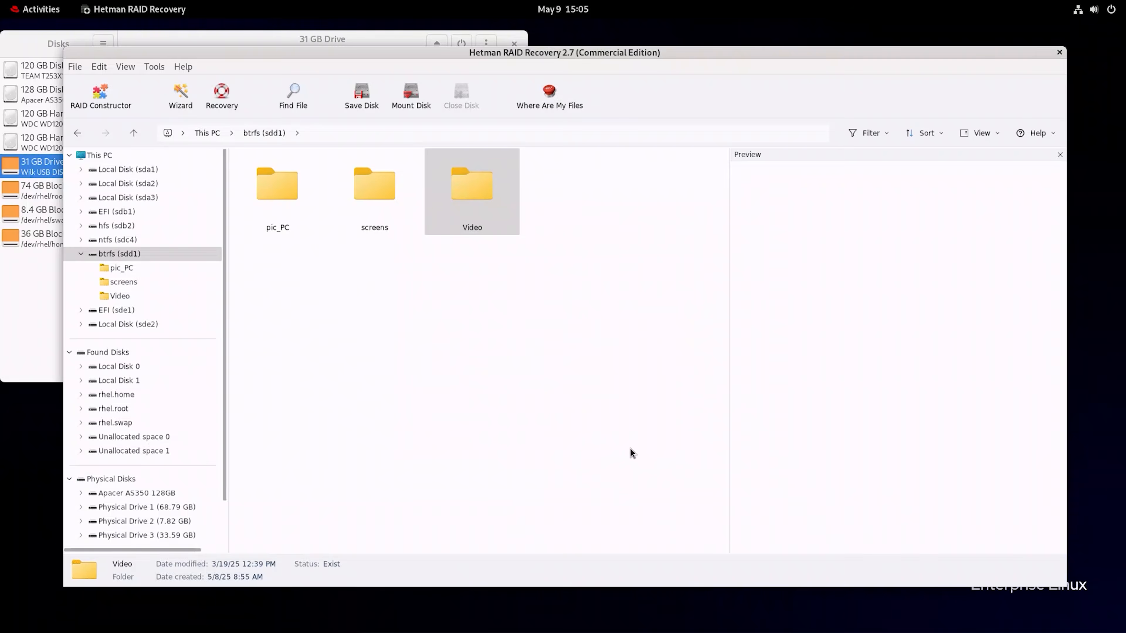
Switch to Files and open the recovered Video folder inside Restored Files in Documents
click(41, 9)
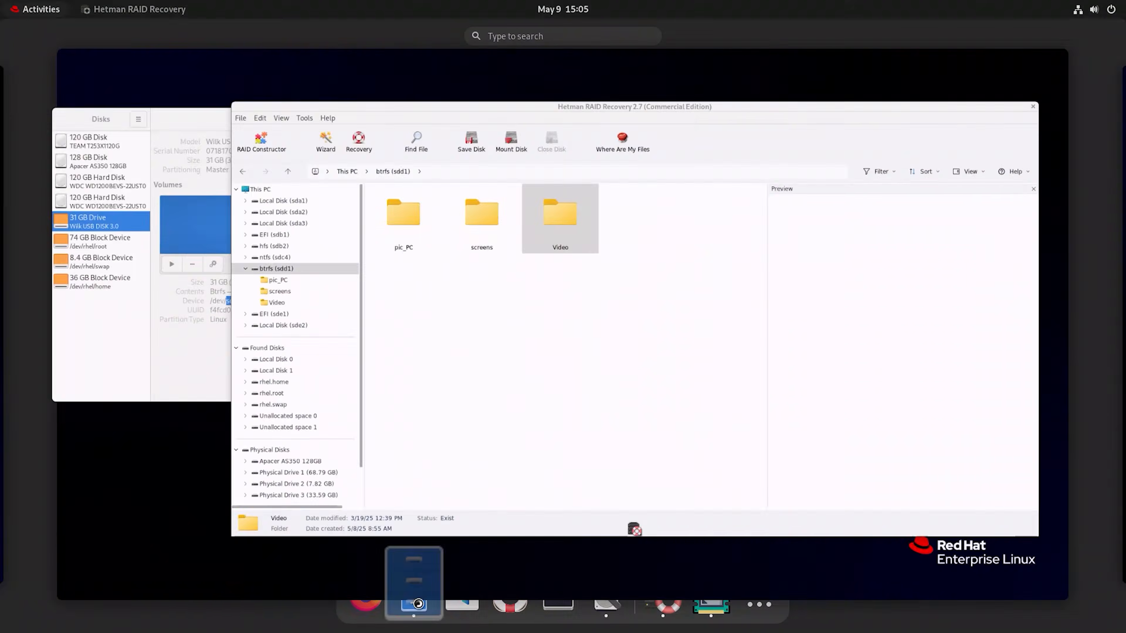
click(418, 604)
click(31, 126)
click(195, 89)
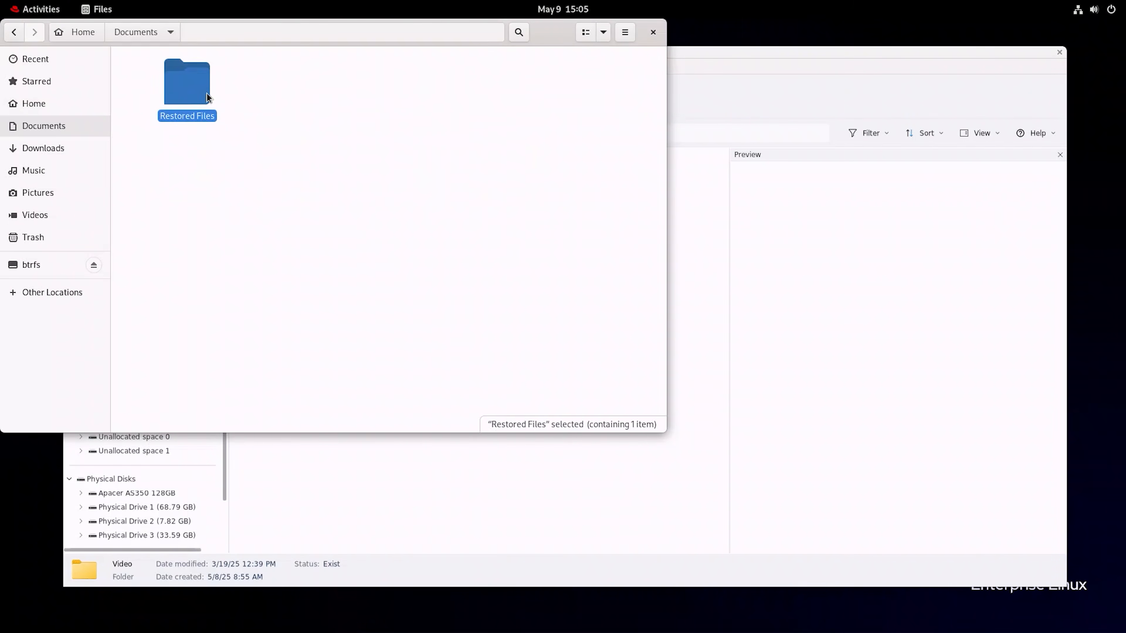
double_click(202, 95)
click(203, 97)
double_click(199, 103)
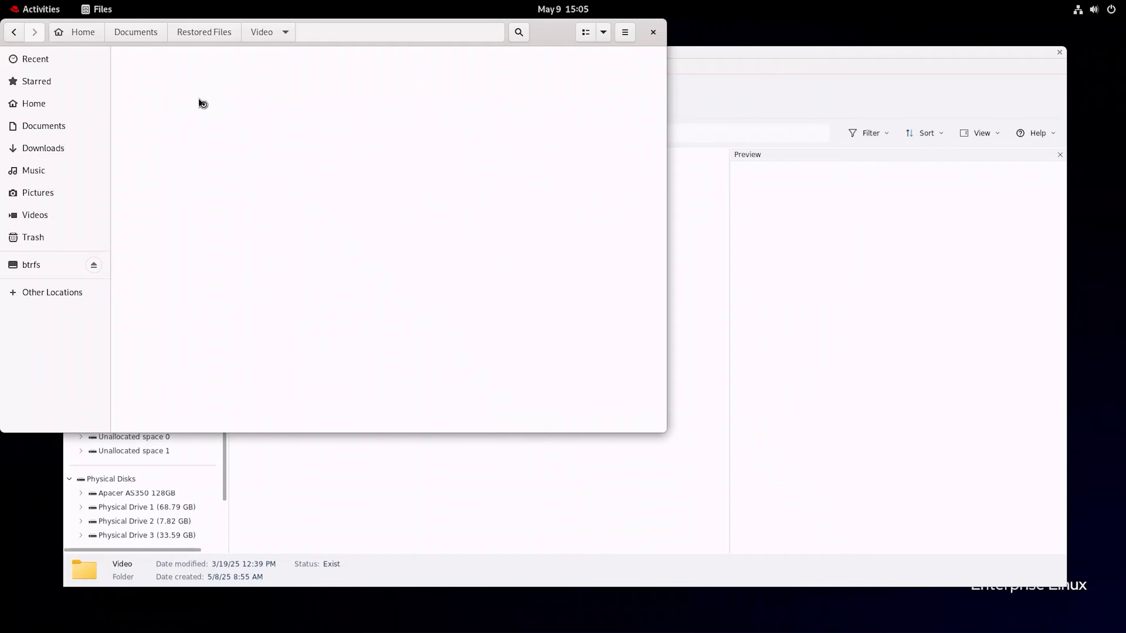
Play the recovered videos Earth - 2611.mp4 and Montreal - 3149.mp4, closing the player after each, and select Waterfalls - 47213.mp4
double_click(169, 173)
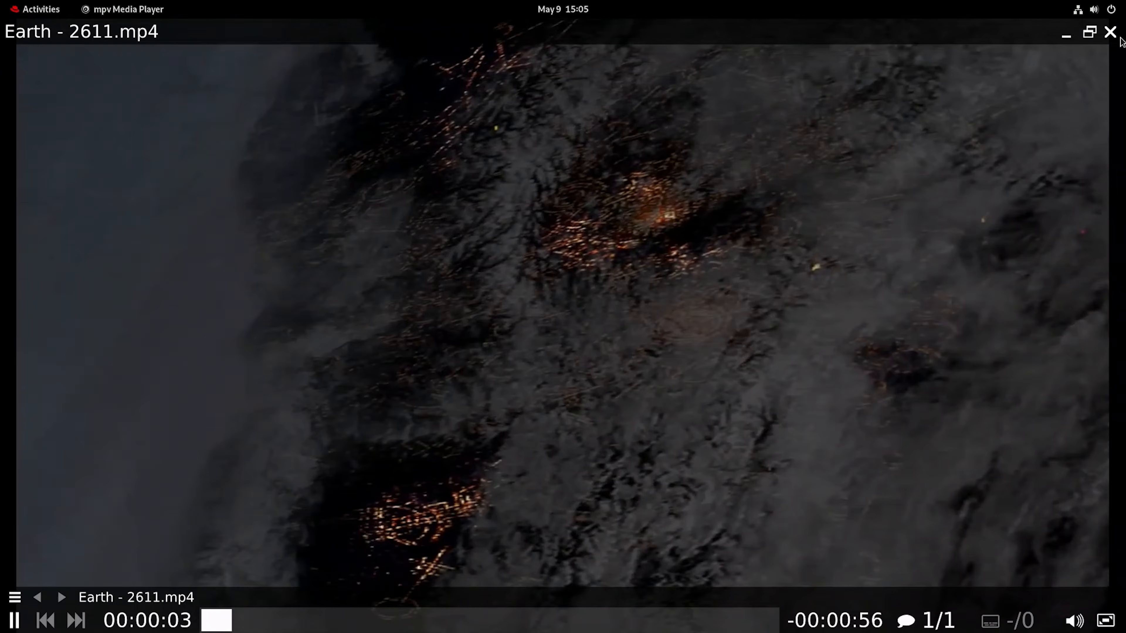
click(1110, 32)
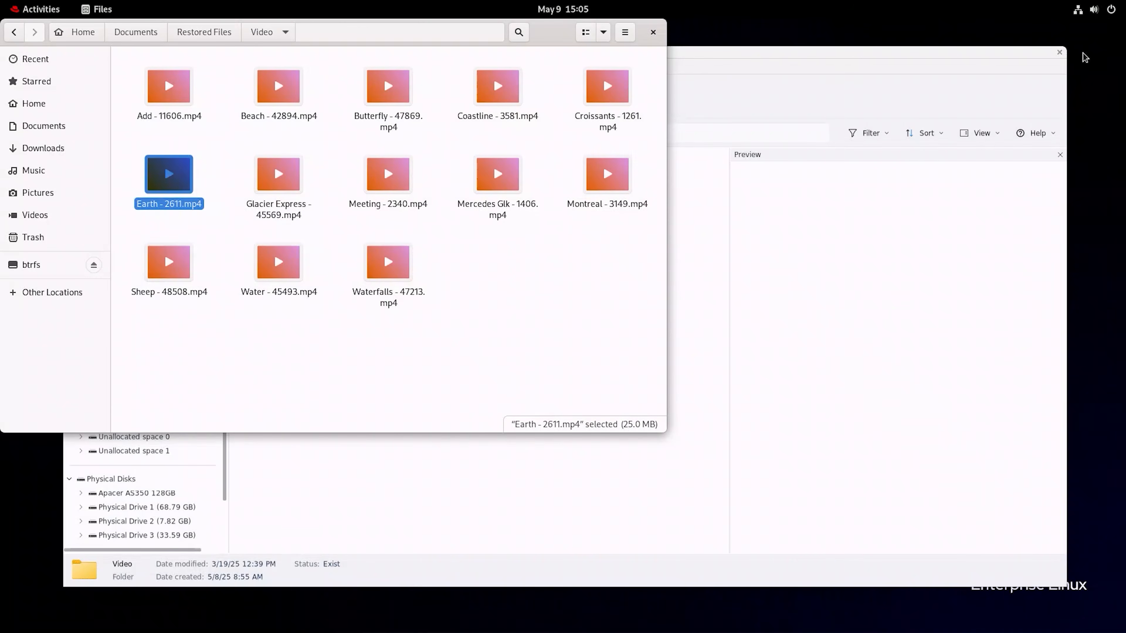
click(611, 182)
double_click(610, 180)
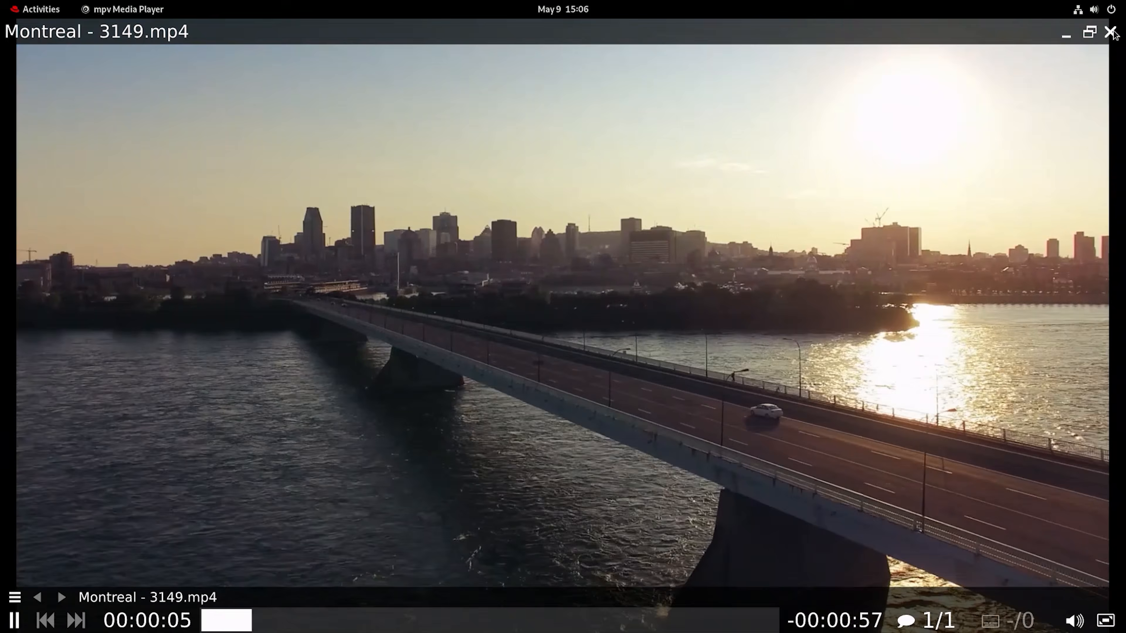
click(1110, 35)
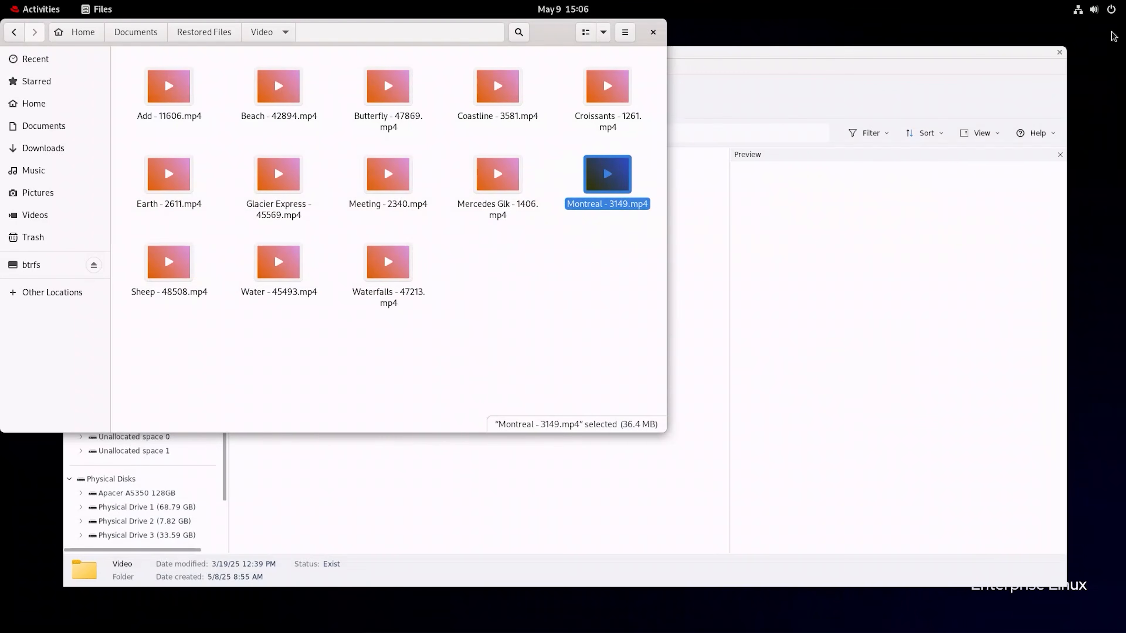
click(388, 269)
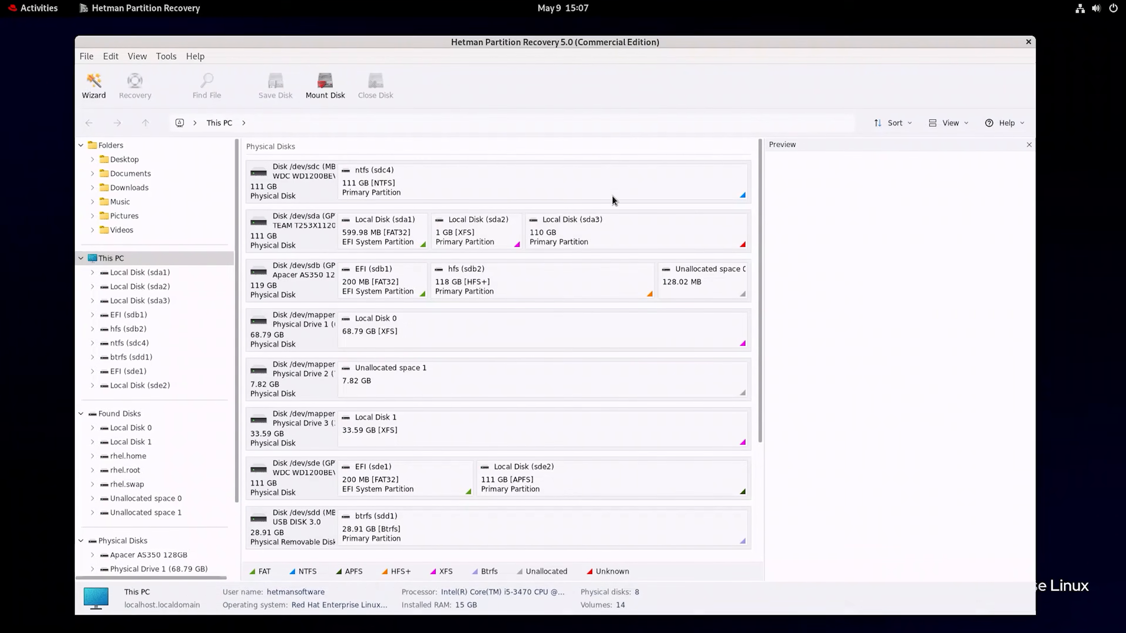
Open the recovery wizard for Local Disk 0 and set a full analysis including FAT, exFAT, NTFS, ReFS, APFS, HFS+ and VMFS
click(366, 333)
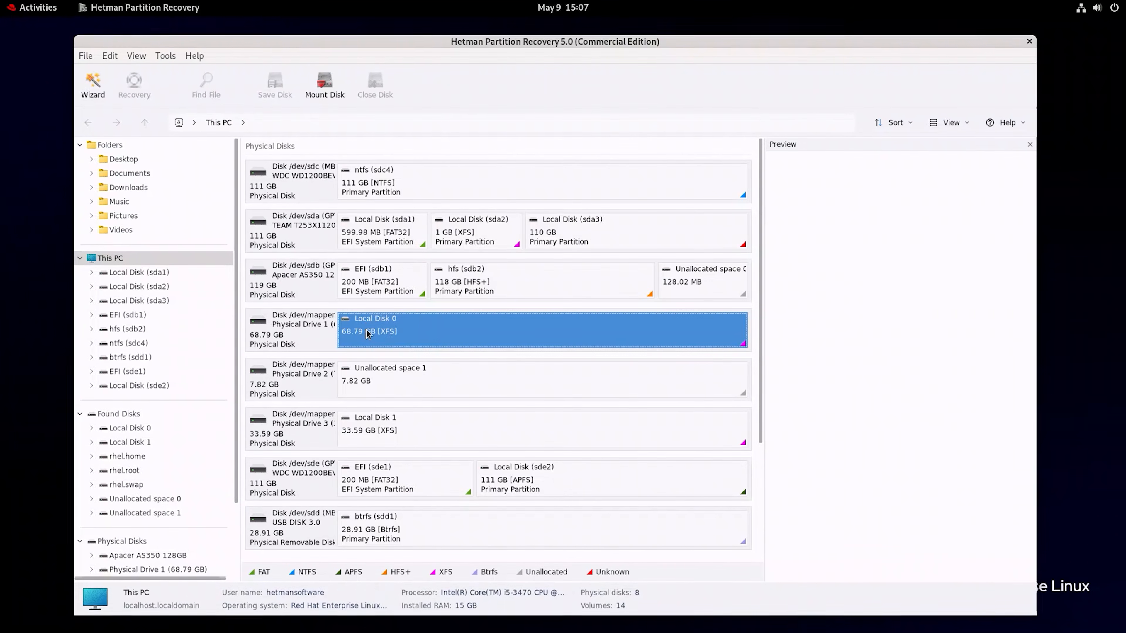
double_click(488, 337)
click(459, 271)
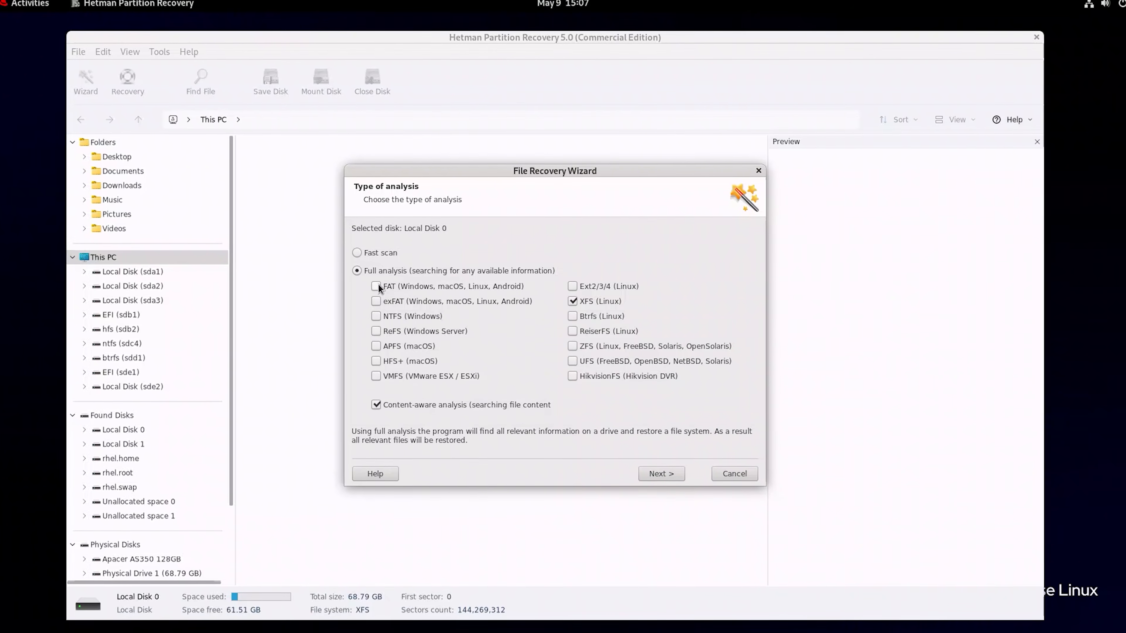
click(376, 287)
click(375, 301)
click(376, 315)
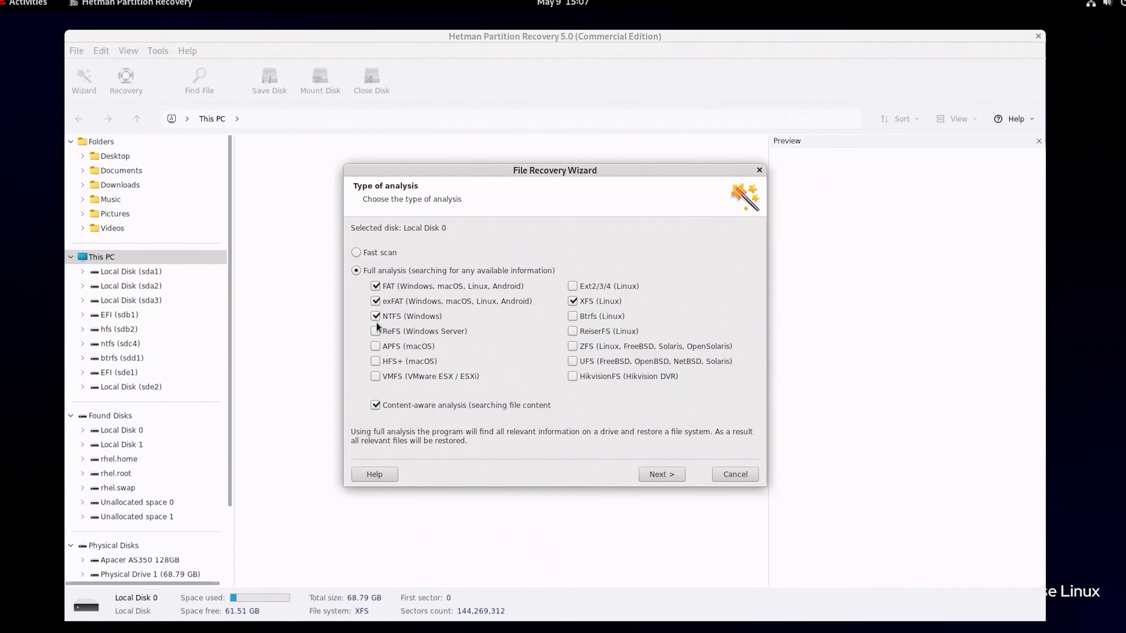
click(376, 331)
click(376, 345)
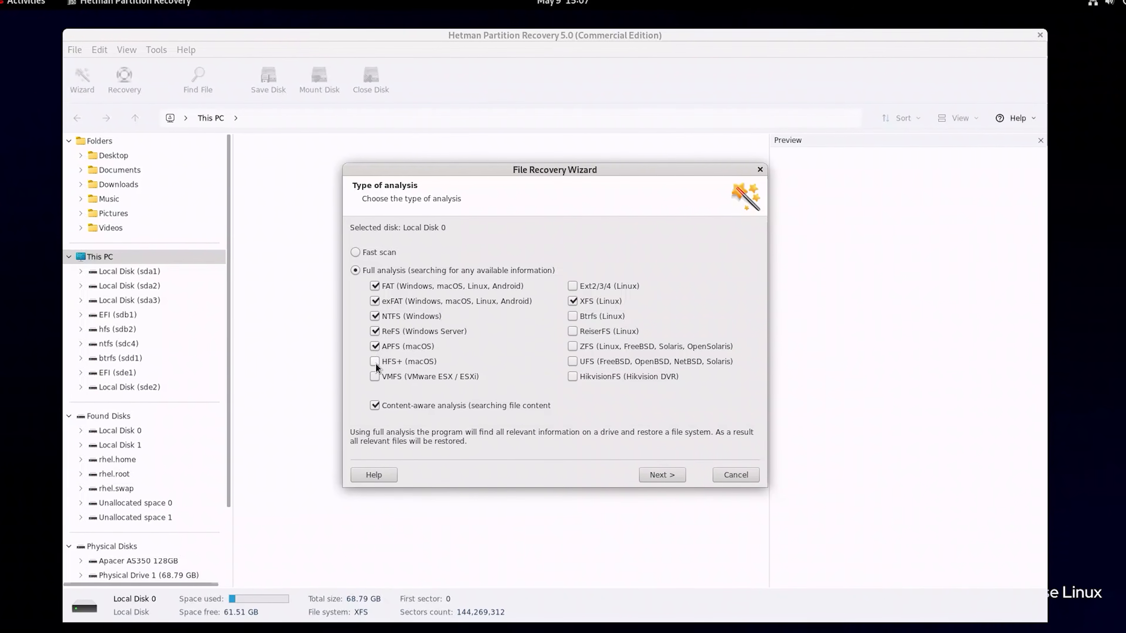
click(375, 361)
click(375, 377)
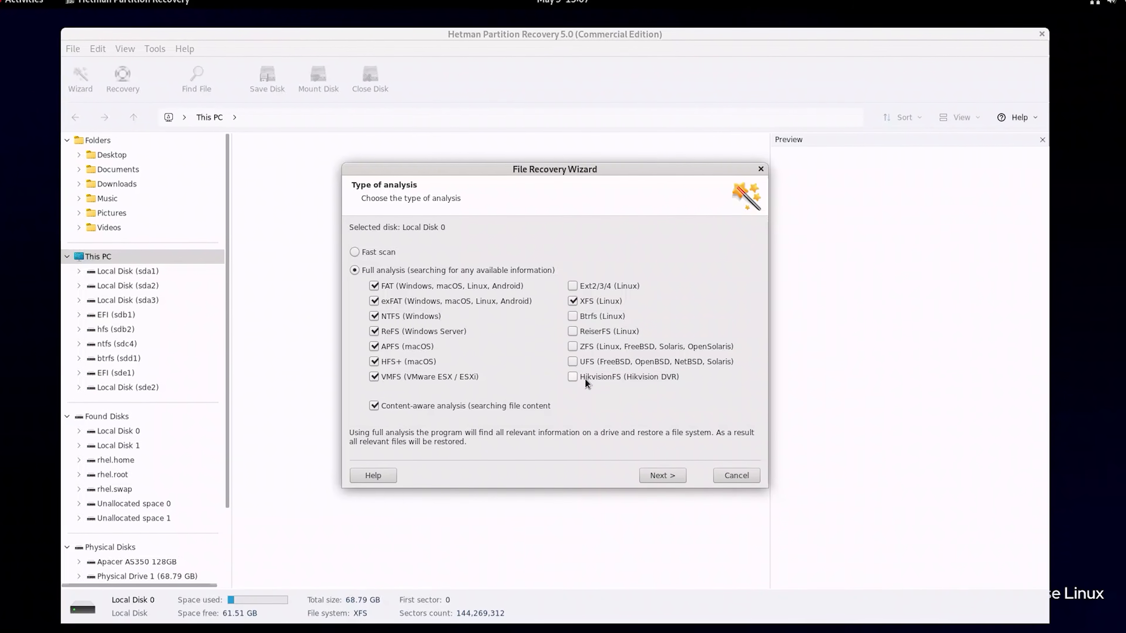
Add HikvisionFS, UFS, ZFS, ReiserFS, Btrfs and Ext2/3/4 to the full analysis, and cancel the wizard without scanning
click(573, 376)
click(572, 361)
click(572, 331)
click(572, 315)
click(572, 285)
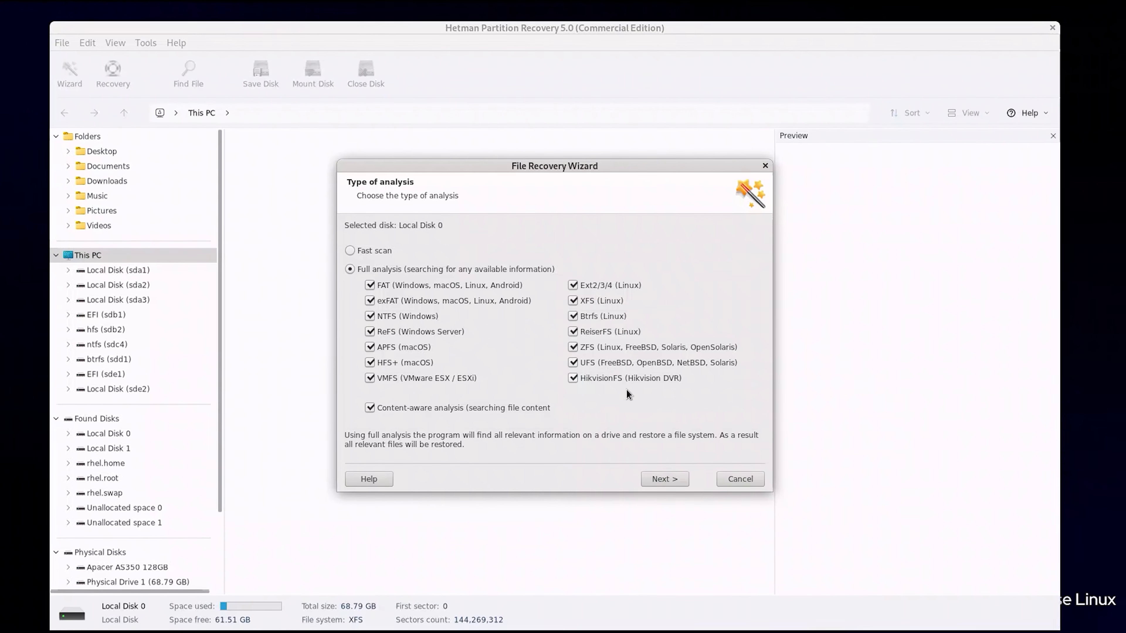
click(746, 480)
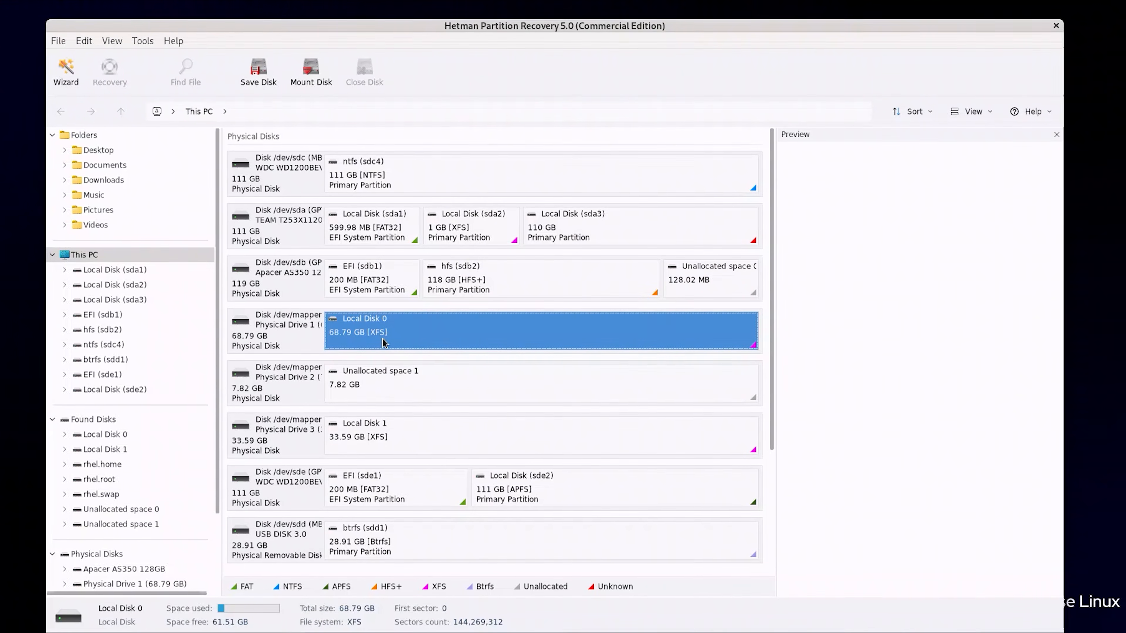
Examine the partition details of sde1, sde2, Local Disk 0, sdb2, sdc4 and sda2, and view the remaining drives in the list
click(375, 503)
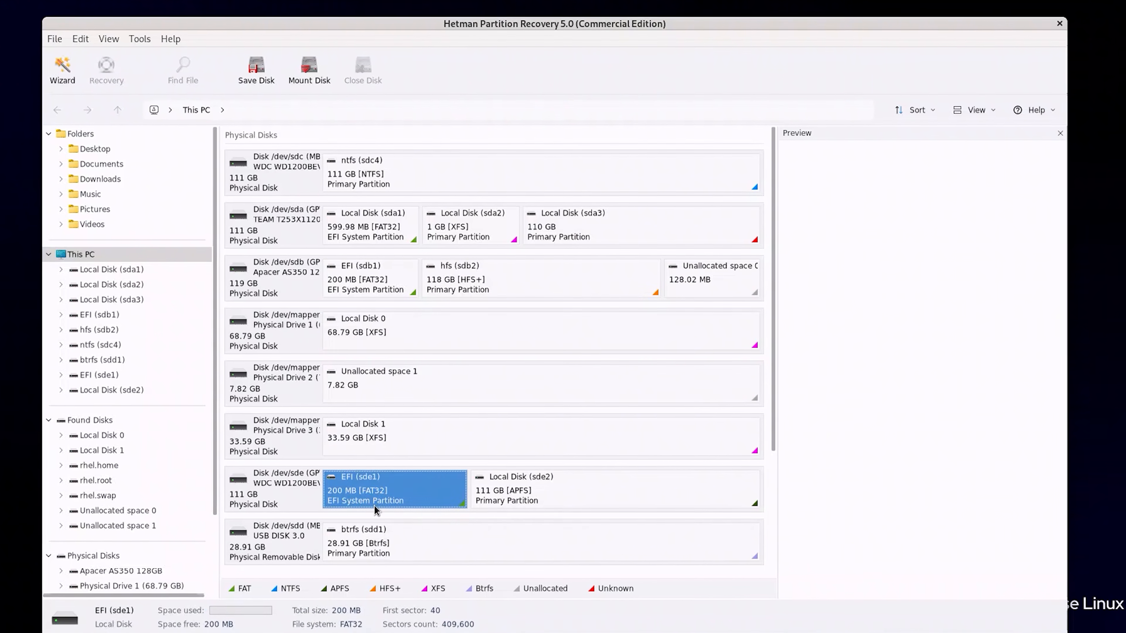
click(536, 499)
click(549, 327)
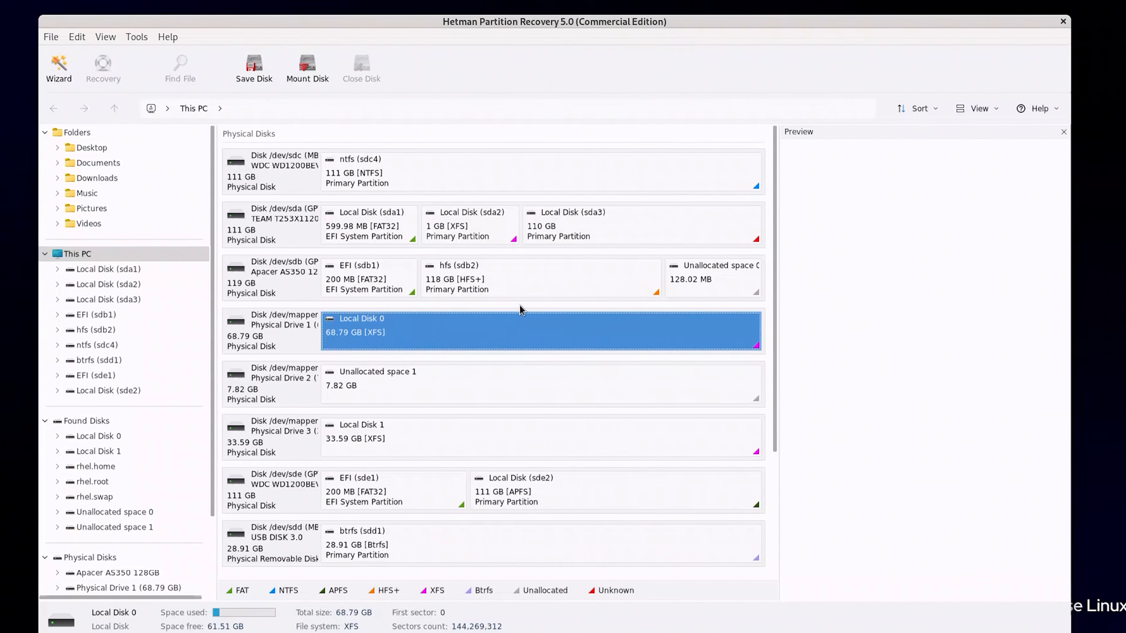
click(505, 284)
click(532, 175)
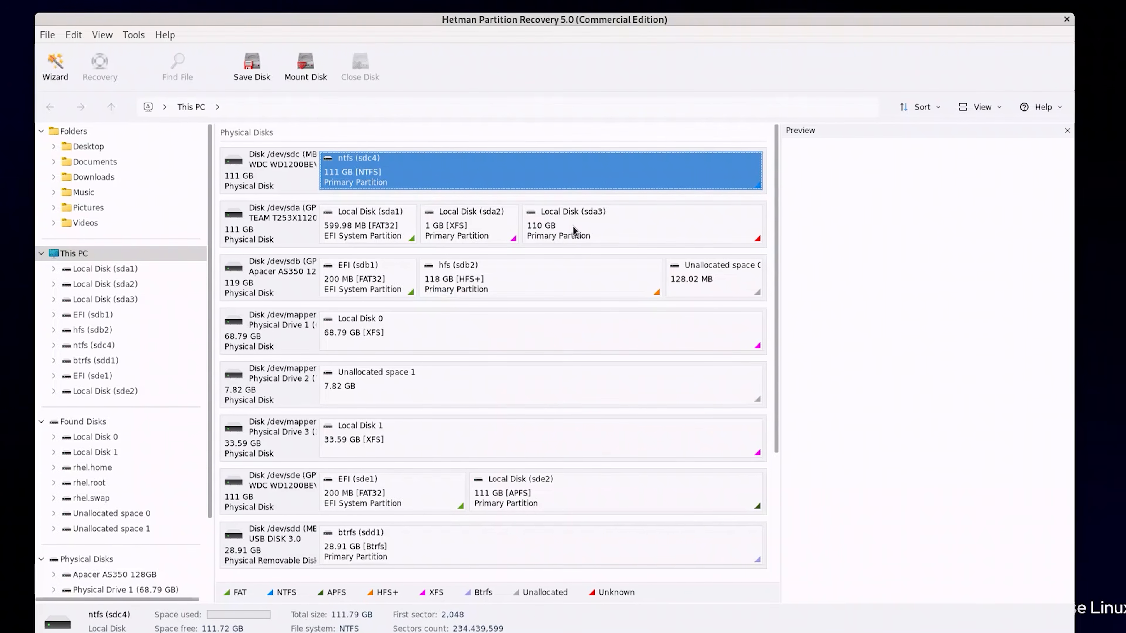
click(465, 221)
scroll(372, 359, down, 5)
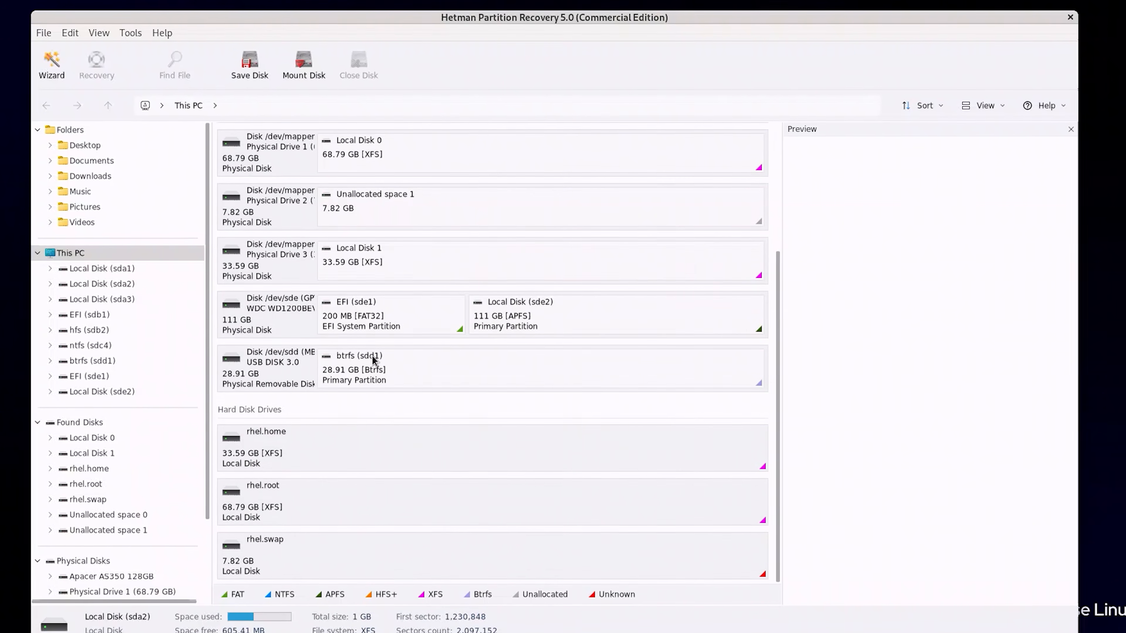